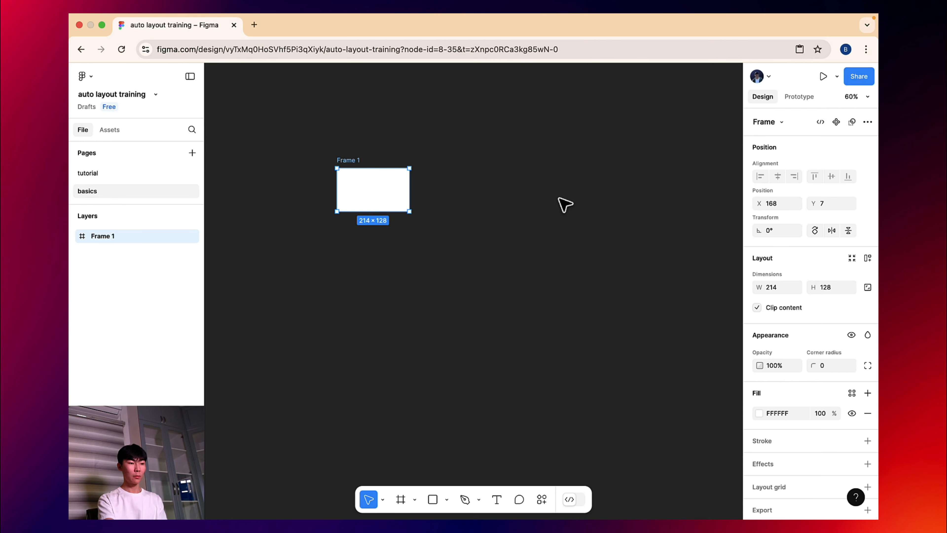
- Lock Frame 1's aspect ratio, resize it proportionally to about 777 × 464 and about 359 × 215, and unlock the ratio
left_click(867, 288)
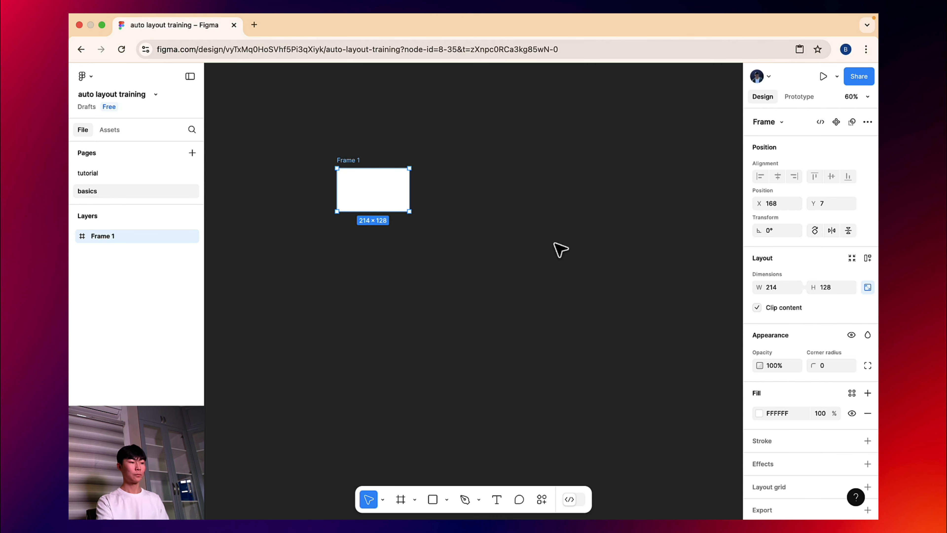
left_click_drag(409, 187, 600, 180)
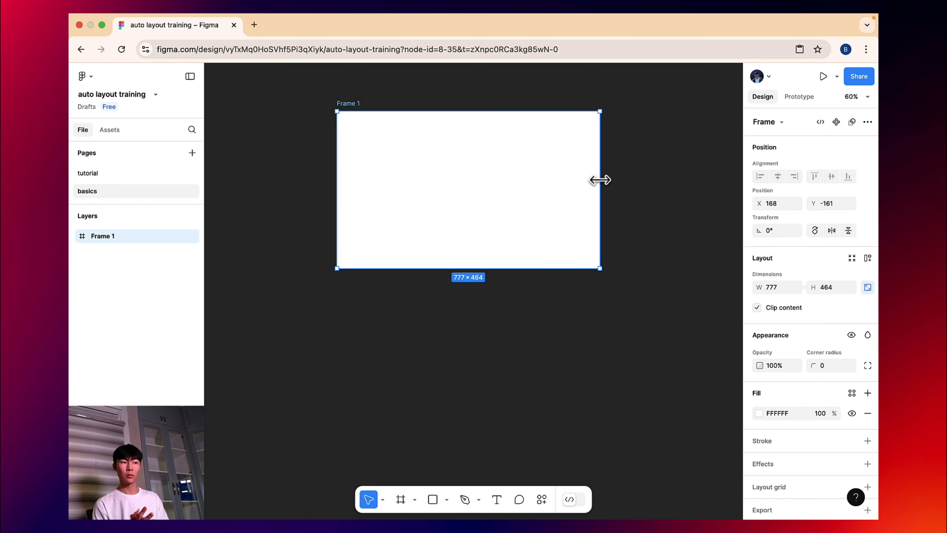
left_click_drag(593, 178, 459, 194)
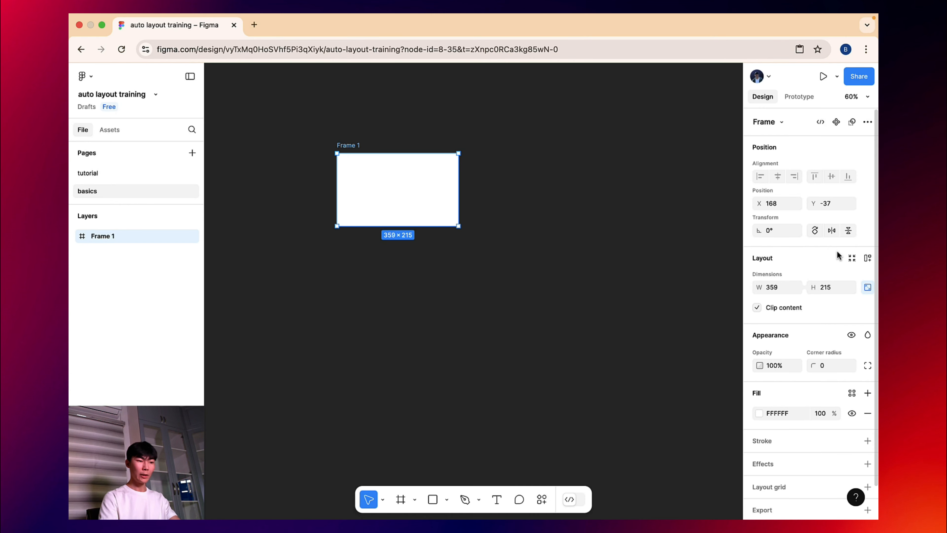
left_click(868, 287)
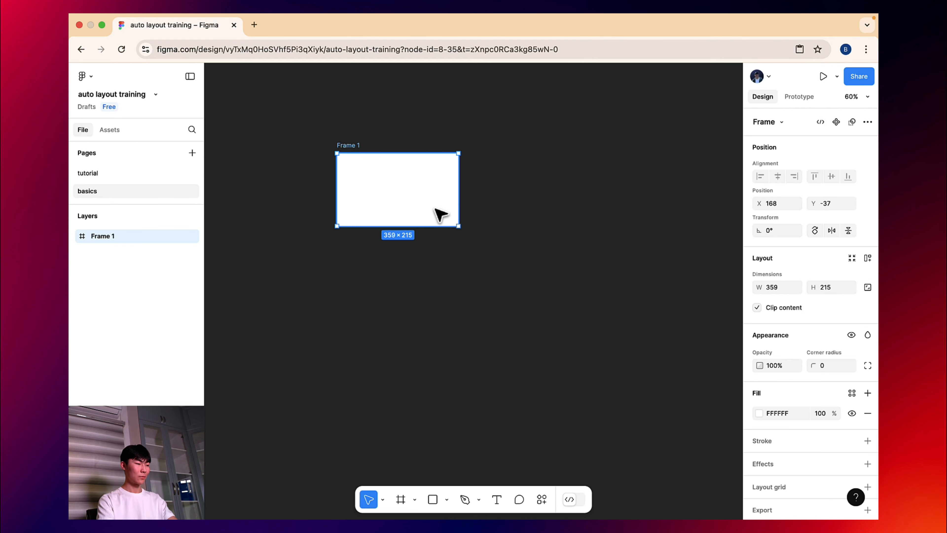
- Resize Frame 1 freely to about 188 × 128
left_click_drag(425, 226, 424, 205)
left_click_drag(459, 179, 391, 197)
left_click(417, 175)
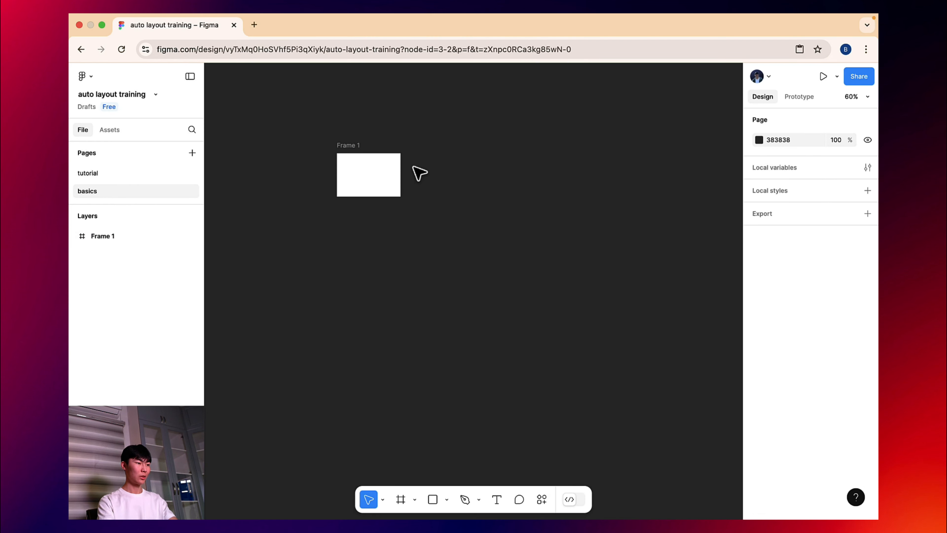
- Duplicate Frame 1 three times in a horizontal row and wrap all four frames in an auto layout
left_click(349, 152)
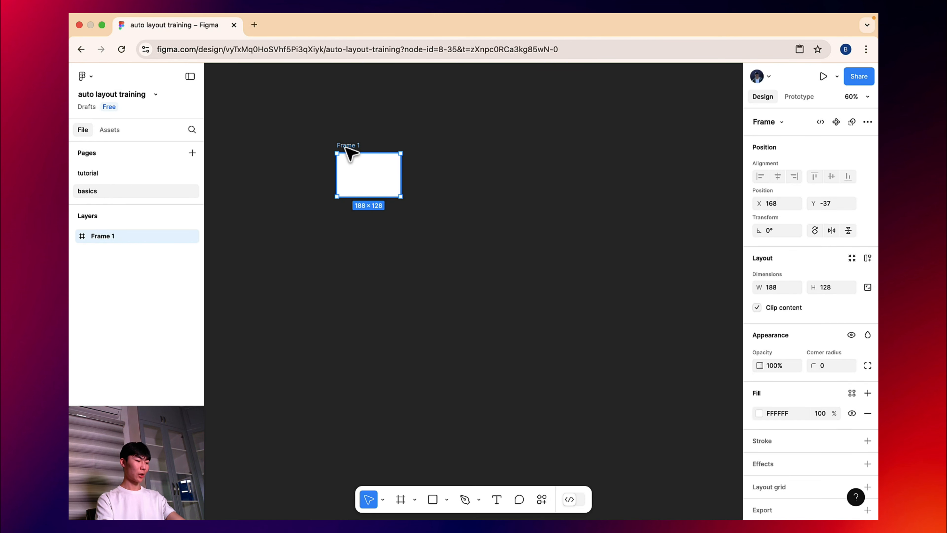
left_click_drag(349, 153, 609, 152)
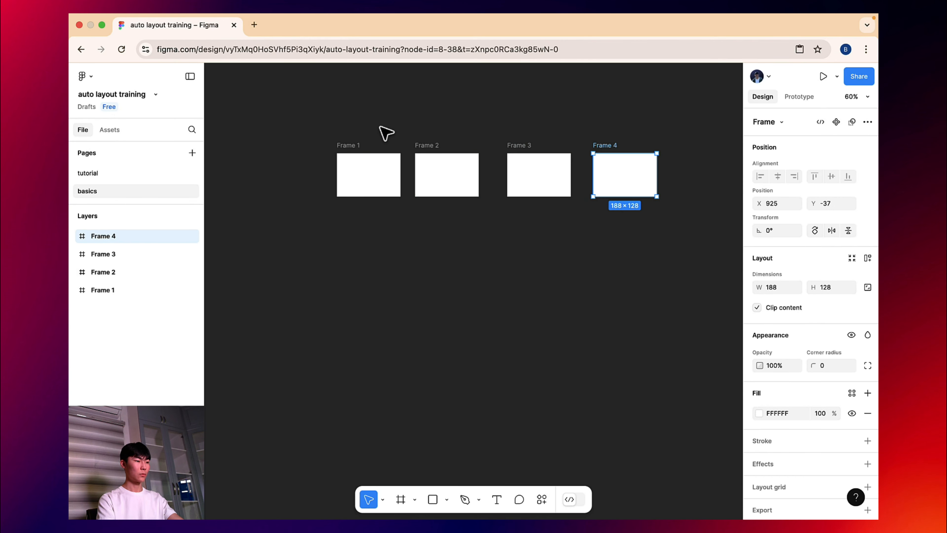
left_click(309, 130)
left_click_drag(309, 130, 664, 218)
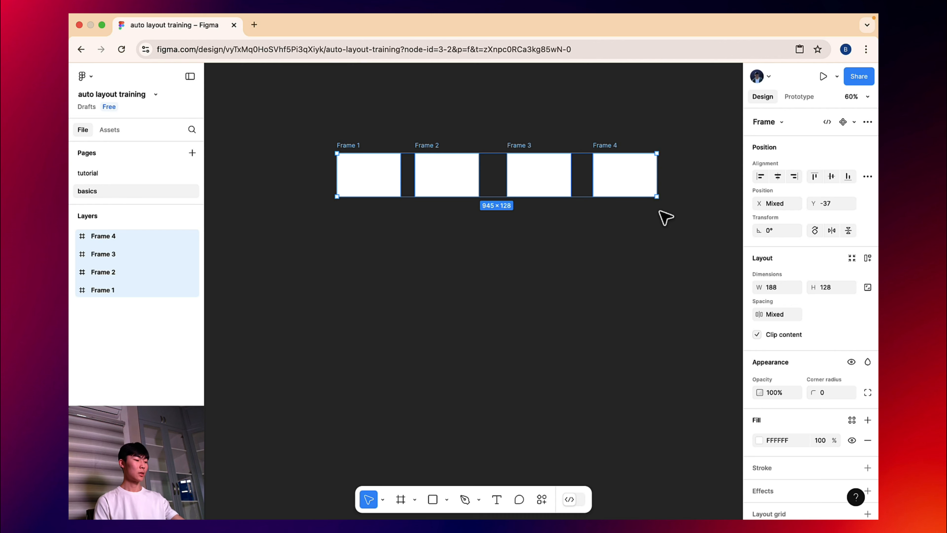
key("shift+a")
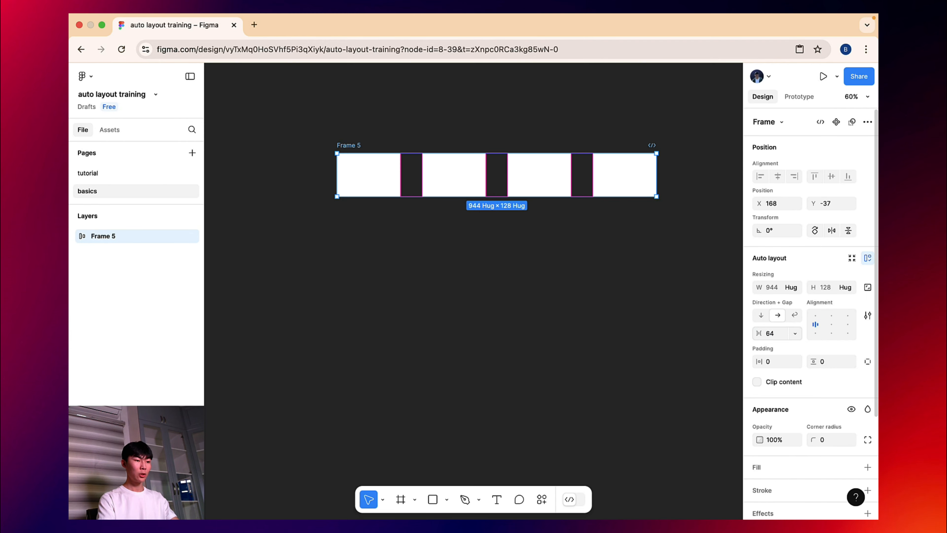
- Set the gap between the items in the auto layout frame to 20
left_click_drag(762, 332, 763, 332)
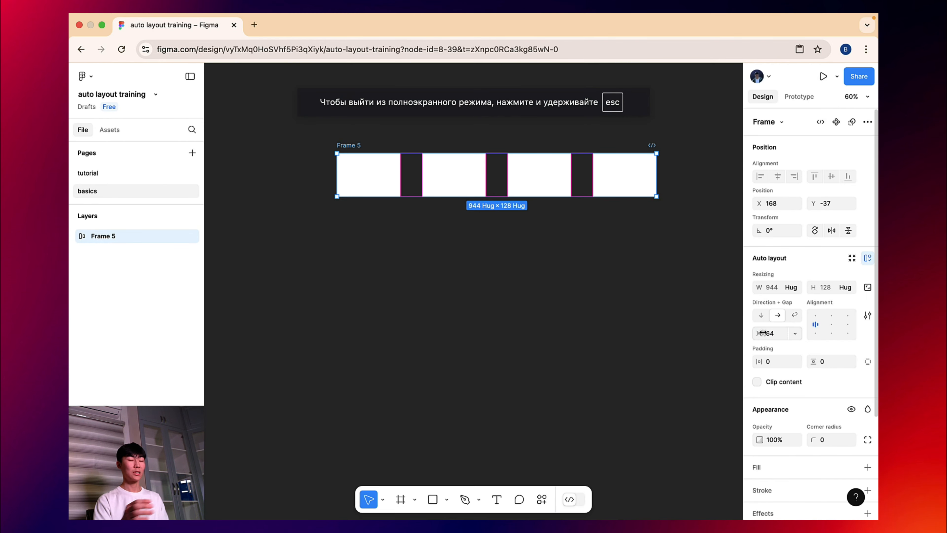
left_click(780, 333)
type("20")
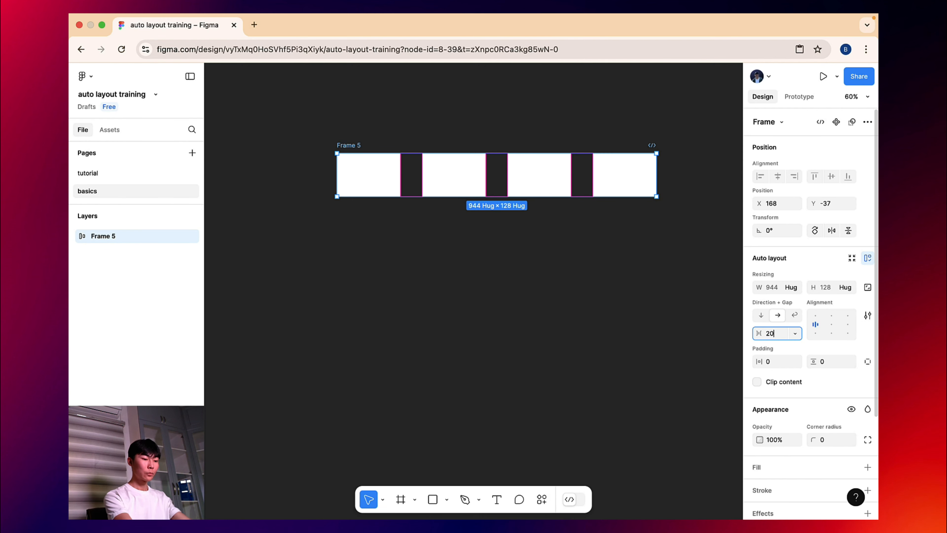
key("Return")
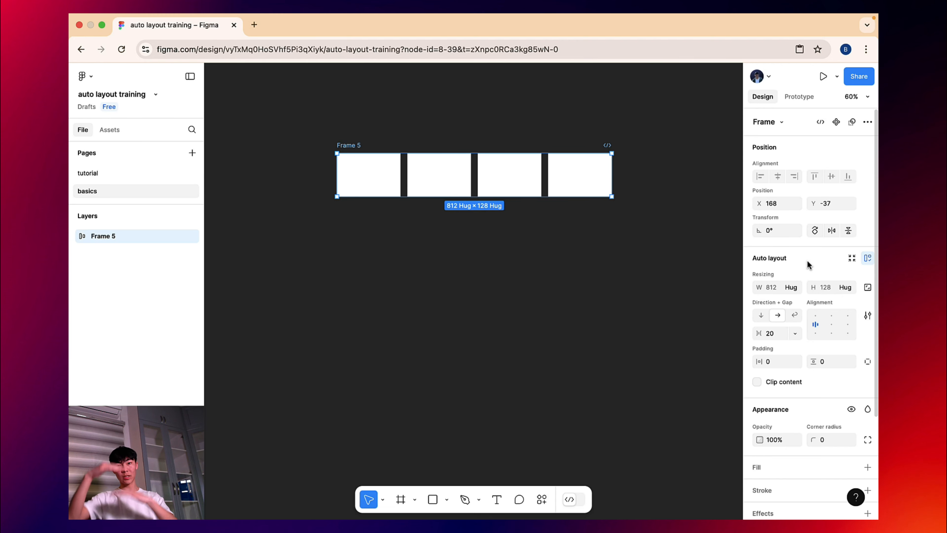
- Switch the auto layout frame to fixed width and height and enlarge it to about 990 × 504
left_click(793, 287)
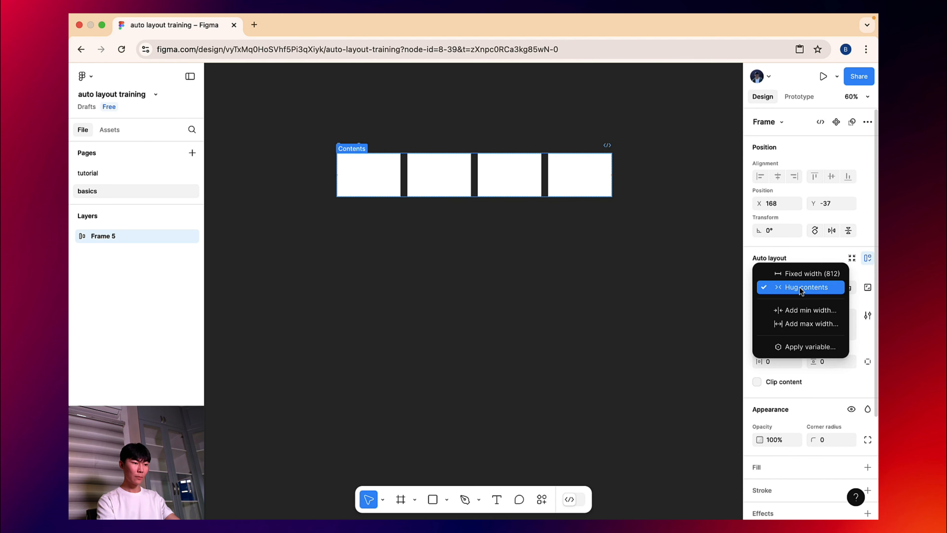
left_click(799, 271)
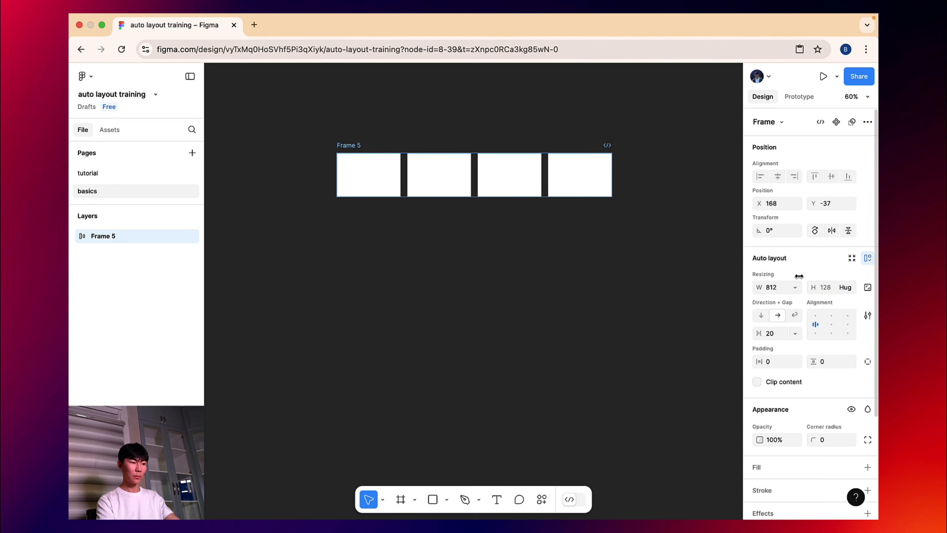
left_click(849, 287)
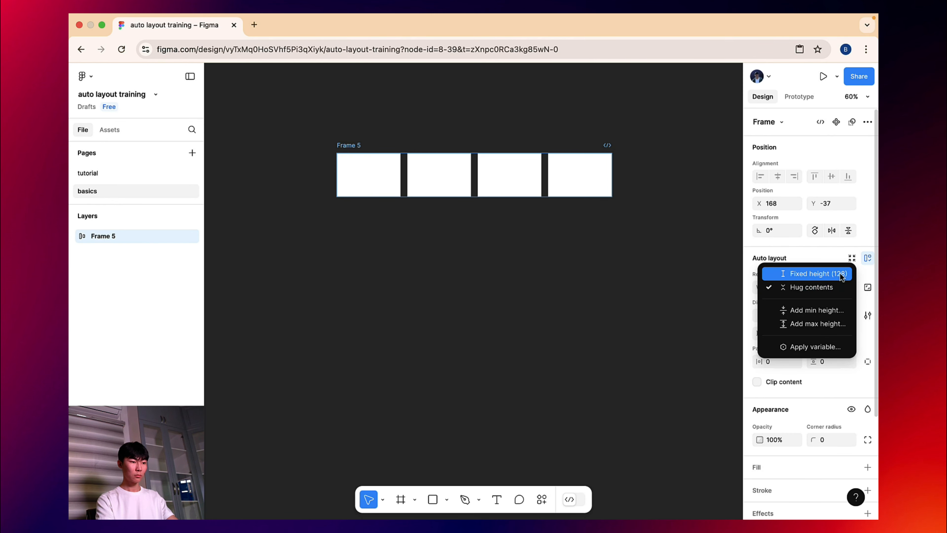
left_click(839, 273)
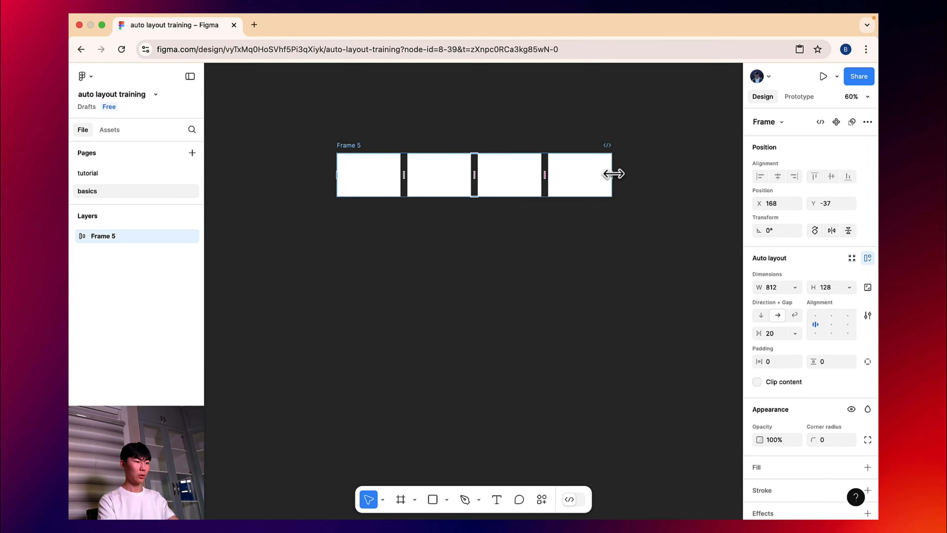
left_click_drag(612, 174, 671, 172)
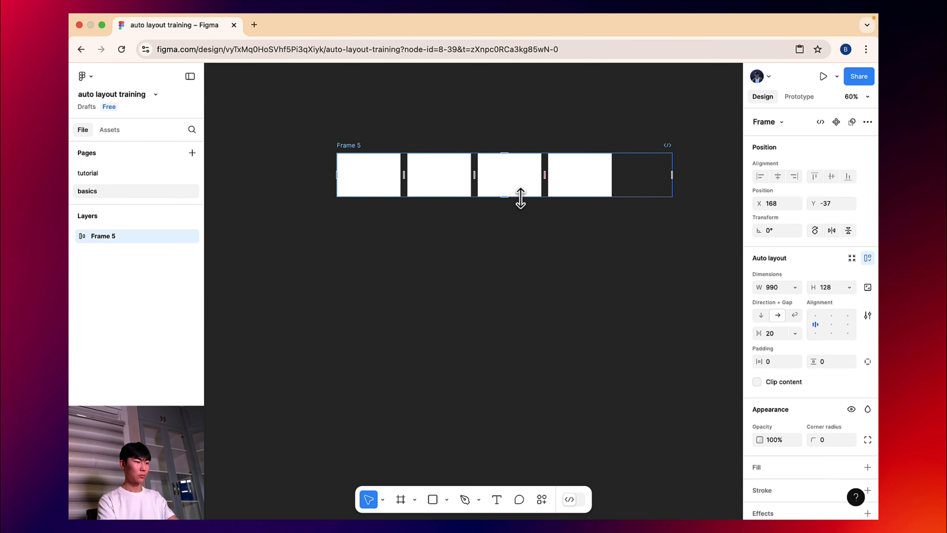
left_click_drag(505, 197, 517, 323)
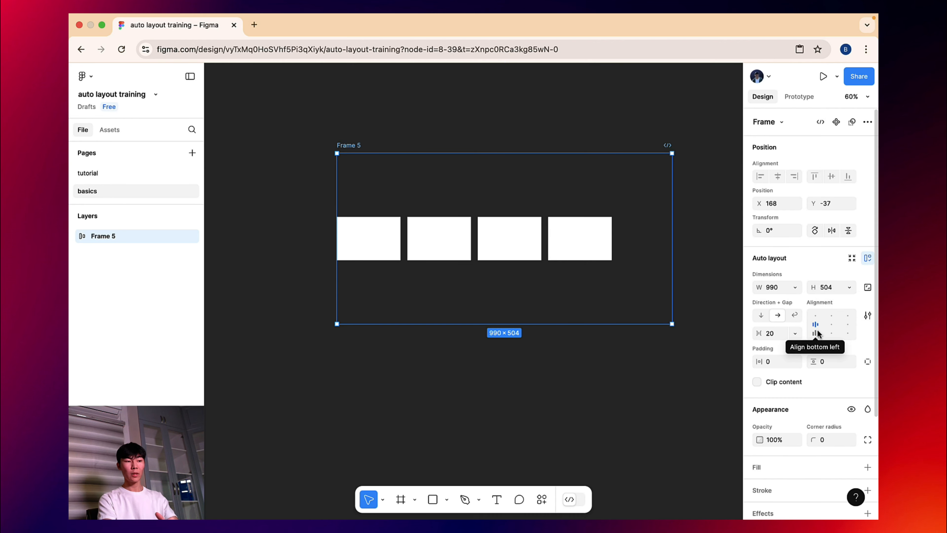
- Try the centre, right-centre, top-left and bottom-right alignments on the items in the auto layout frame
left_click(832, 327)
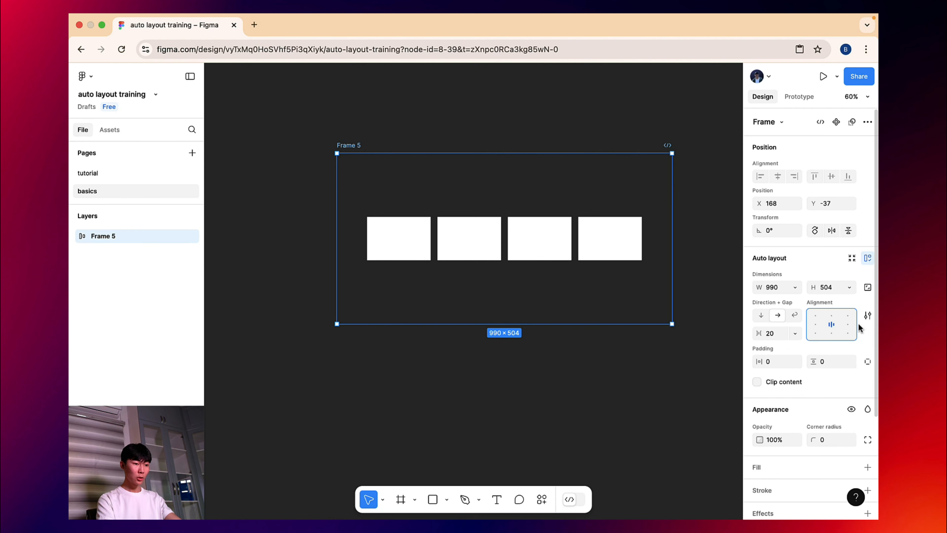
left_click(848, 324)
left_click(817, 316)
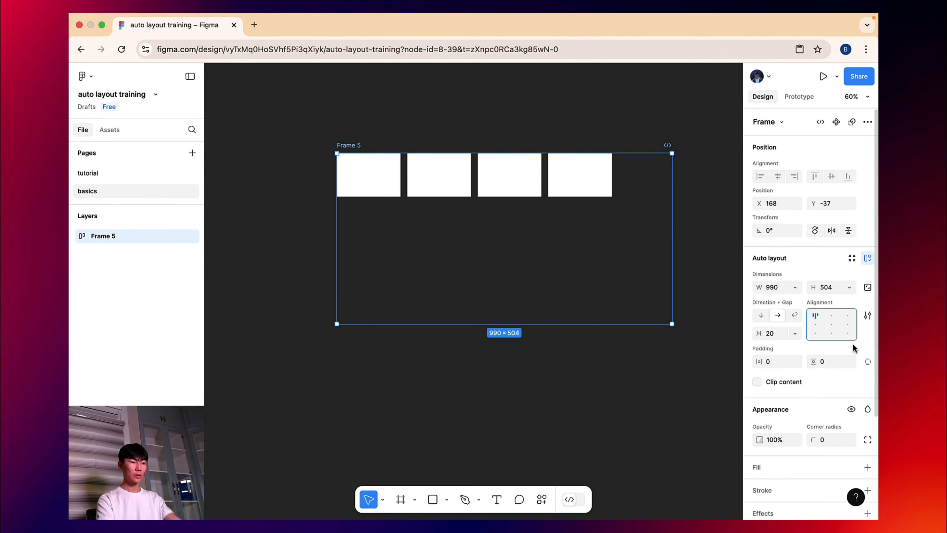
left_click(848, 334)
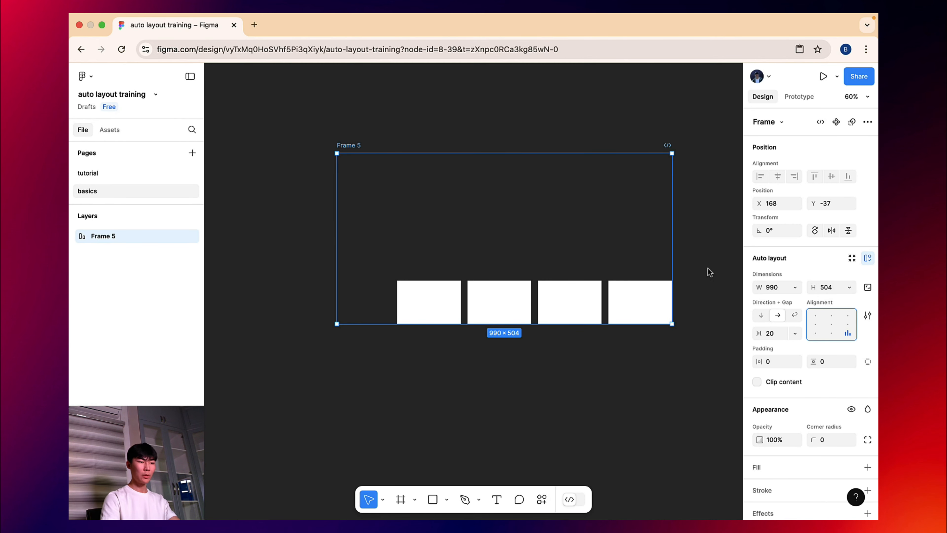
- Set the auto layout frame's width and height to hug contents and align its items top left
left_click(796, 288)
left_click(817, 296)
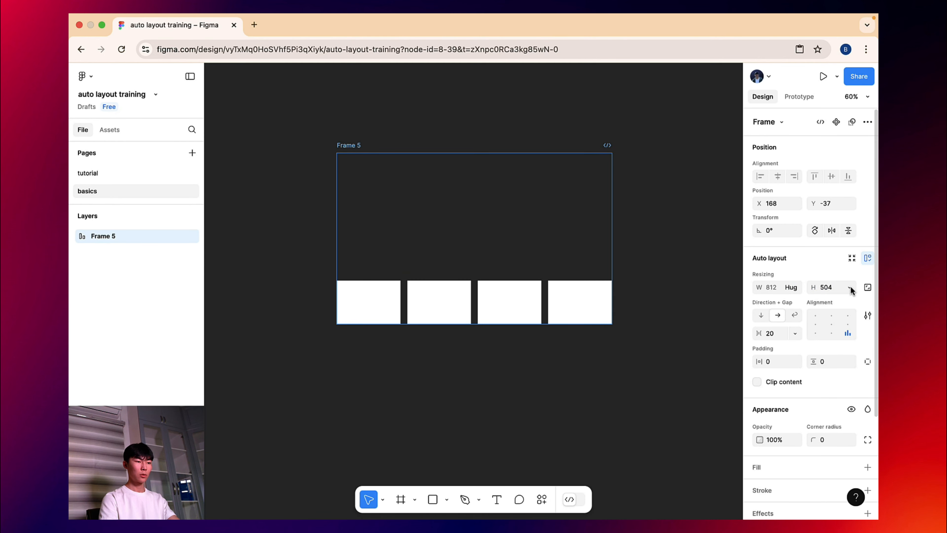
left_click(849, 288)
left_click(813, 300)
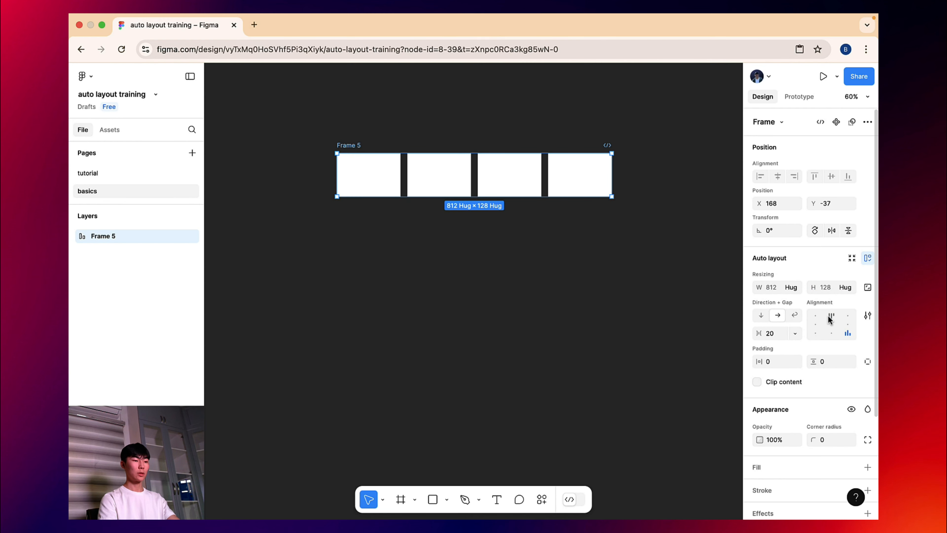
left_click(815, 315)
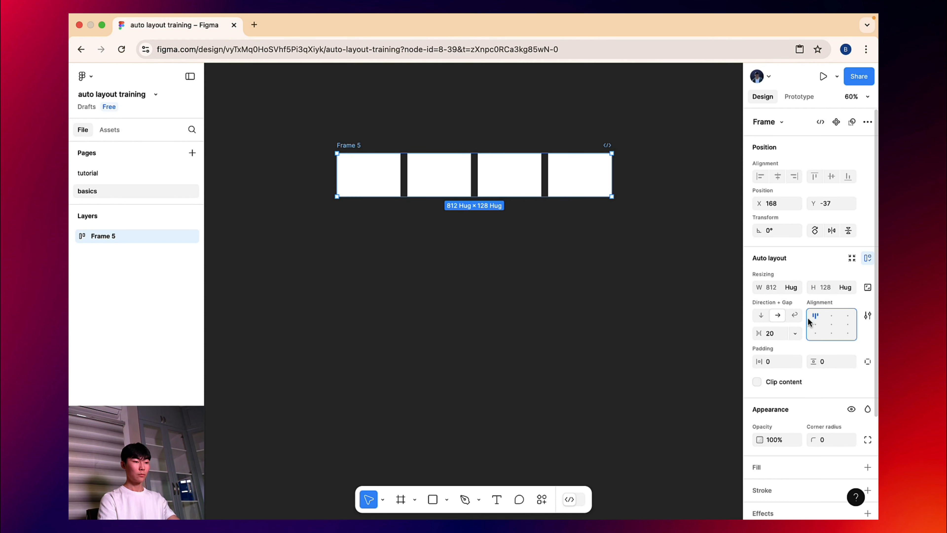
- Try the vertical direction on the auto layout frame, switch it to wrap, and give it a fixed width of 812
left_click(761, 316)
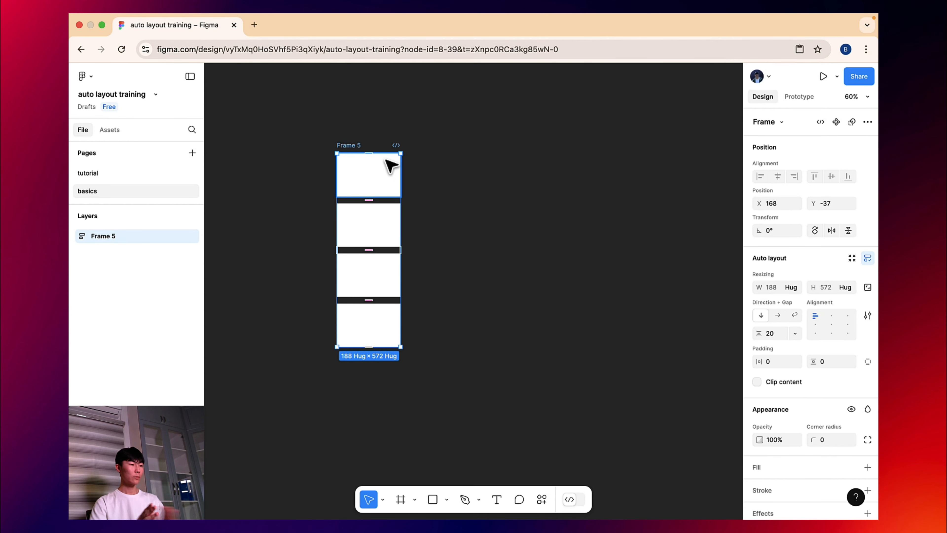
left_click(794, 316)
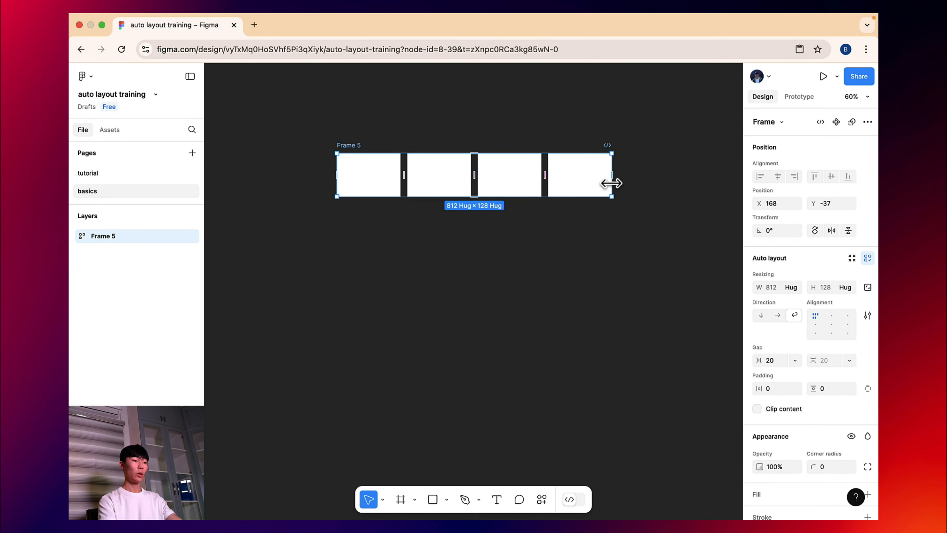
mouse_move(613, 182)
left_mouse_down()
mouse_move(401, 198)
mouse_move(636, 195)
mouse_move(404, 206)
mouse_move(625, 190)
mouse_move(611, 193)
left_mouse_up()
left_click(648, 200)
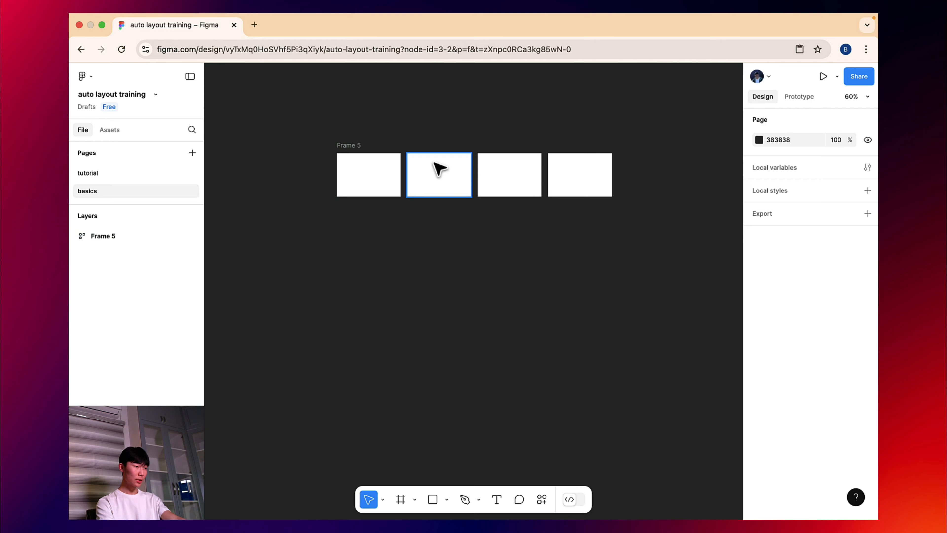
left_click(350, 149)
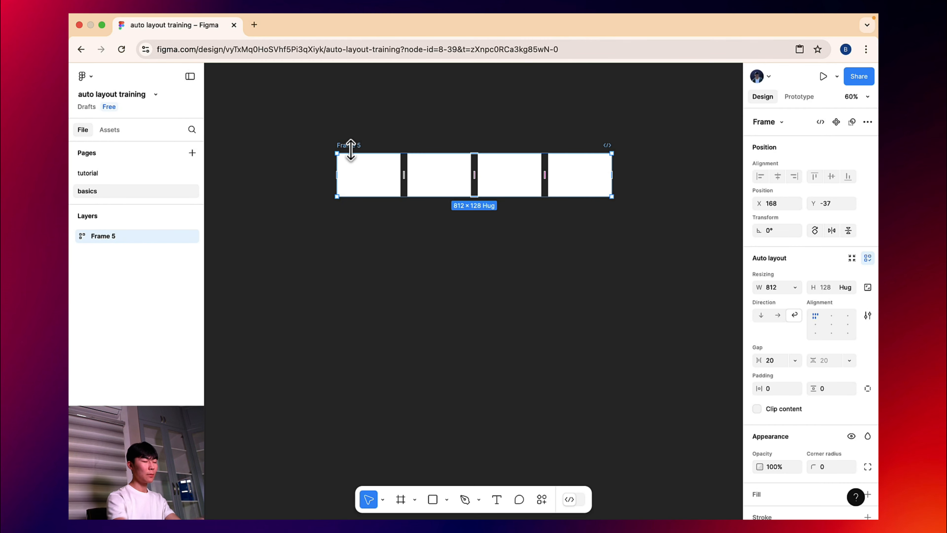
left_click(241, 156)
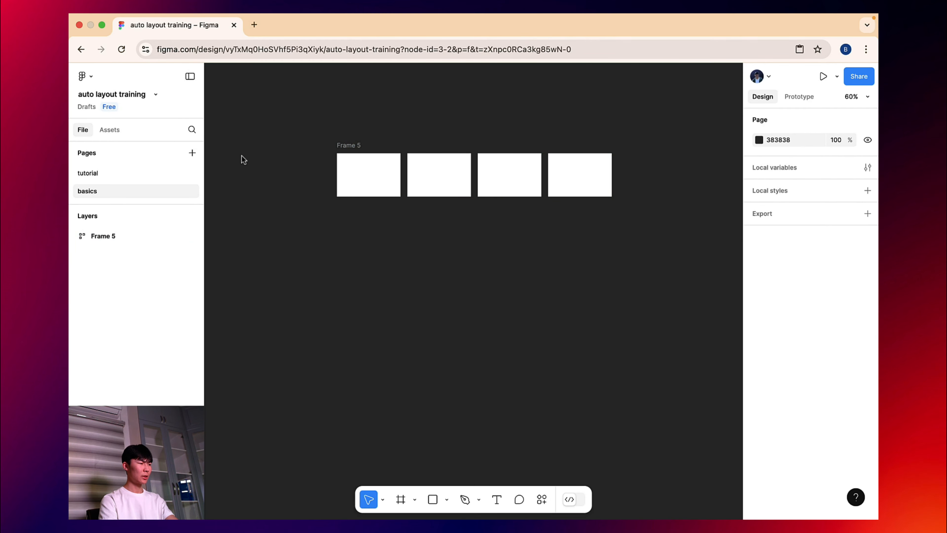
- Open the tutorial page and enlarge the upper YouTube screenshot around the Sr. UX Designer video card
left_click(111, 175)
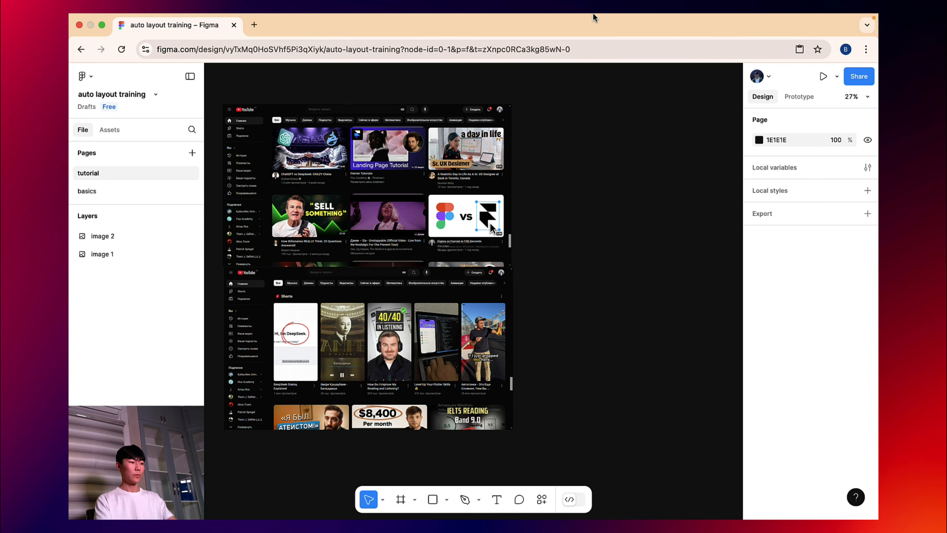
left_click(481, 146)
left_click_drag(359, 142, 443, 142)
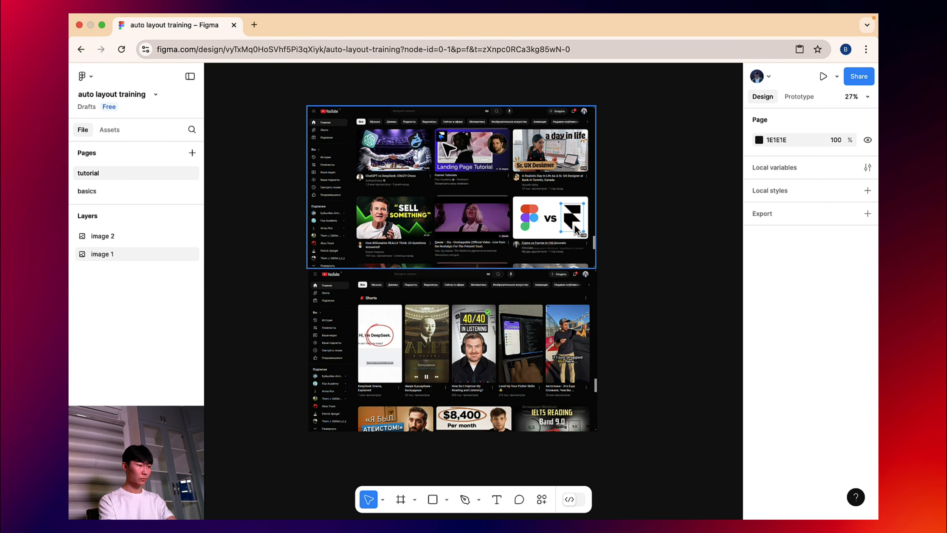
scroll(442, 142, "up", 5)
left_click_drag(657, 162, 533, 172)
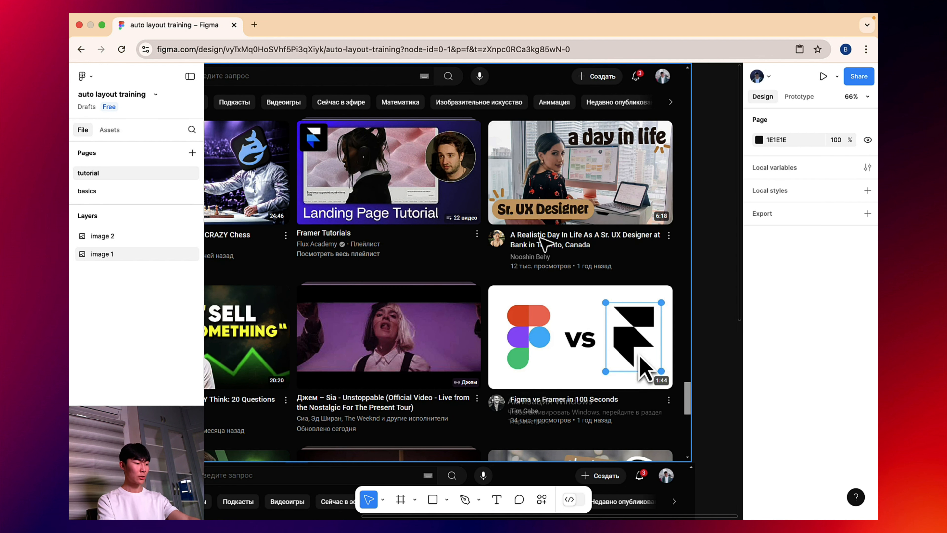
- Draw a 495 × 283 frame over the thumbnail of the Figma vs Framer video card in the upper screenshot
key("f")
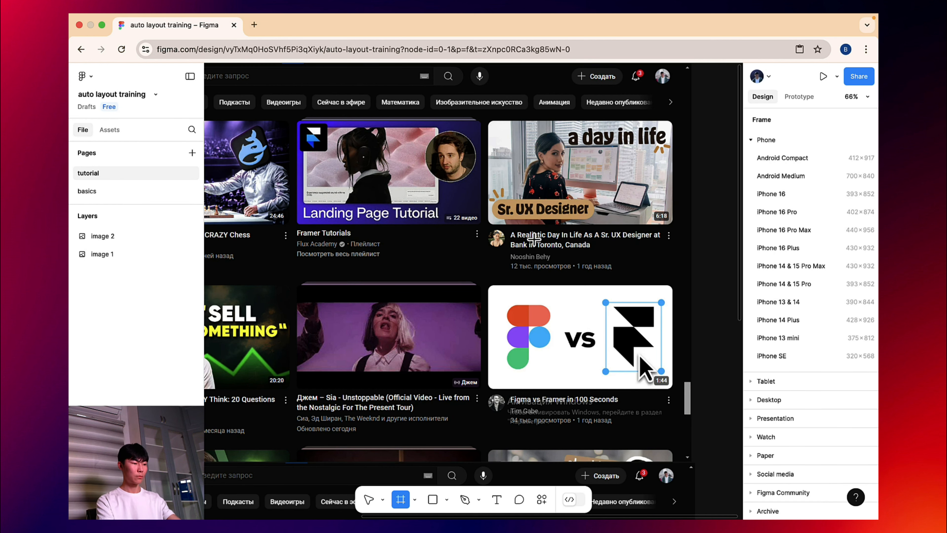
scroll(519, 158, "up", 3)
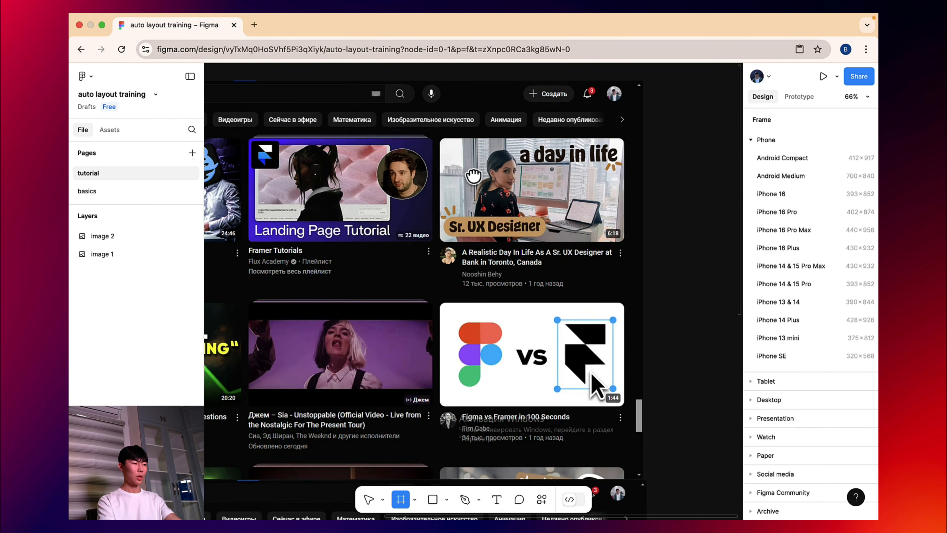
scroll(466, 176, "up", 1)
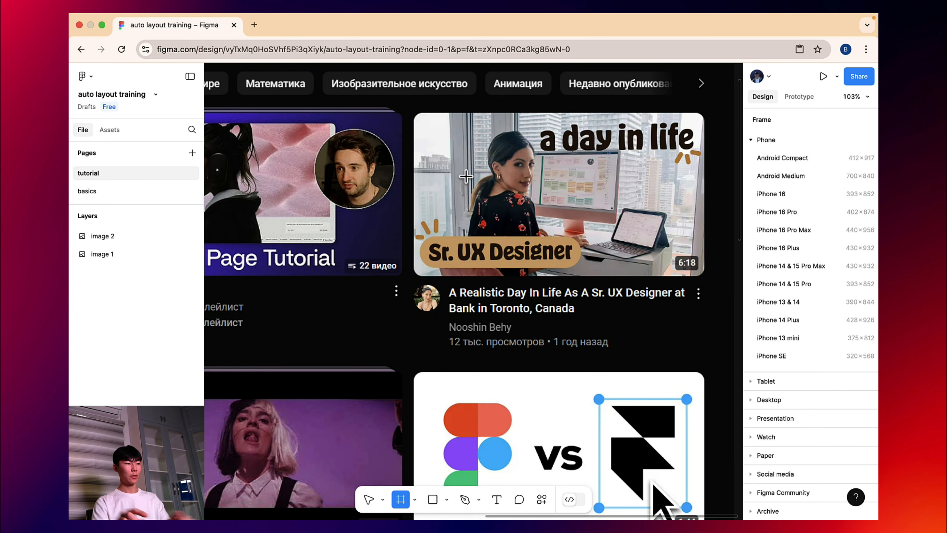
scroll(466, 177, "down", 5)
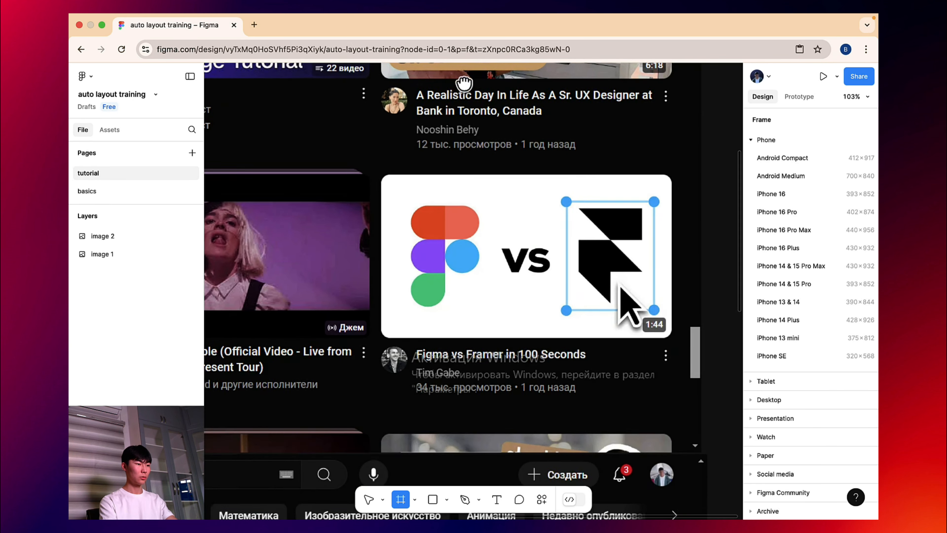
scroll(464, 83, "down", 2)
mouse_move(353, 126)
left_mouse_down()
mouse_move(384, 164)
mouse_move(641, 290)
left_mouse_up()
left_click_drag(489, 225, 487, 224)
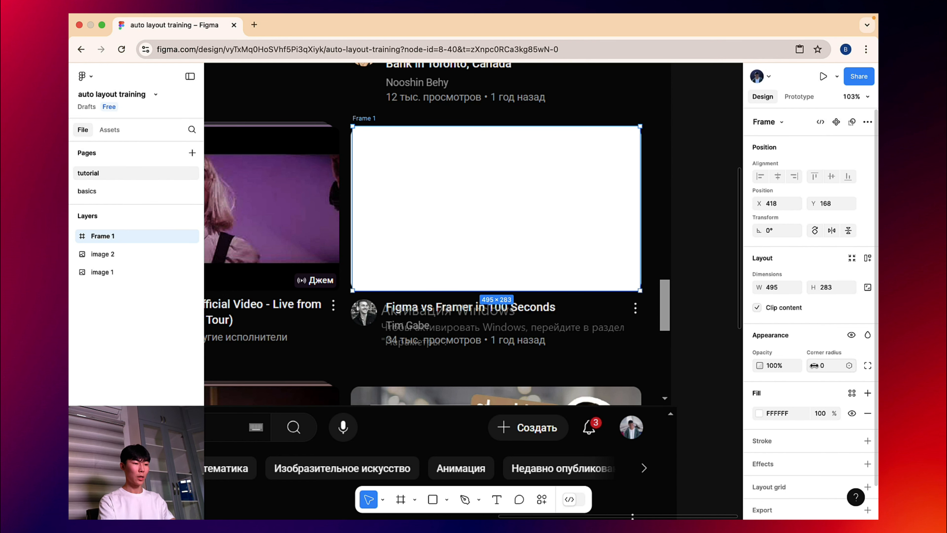
- Set the thumbnail frame's corner radius to 15 and nudge it to about X 422, Y 164 over the thumbnail
left_click_drag(813, 366, 181, 356)
mouse_move(396, 246)
left_mouse_down()
mouse_move(412, 242)
mouse_move(396, 246)
left_mouse_up()
left_click_drag(401, 249, 404, 250)
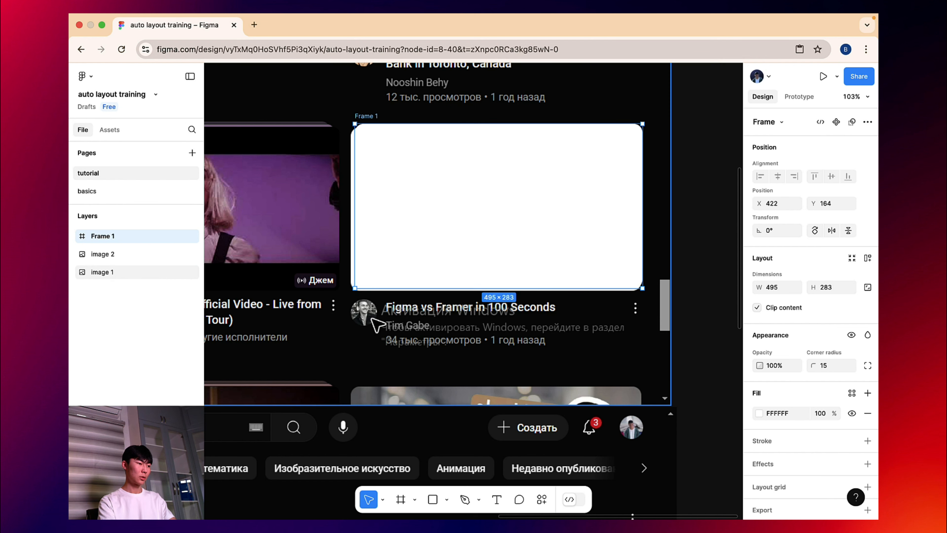
- Draw a circle over the channel avatar of the Figma vs Framer card, just below the thumbnail frame
left_click(361, 311)
key("o")
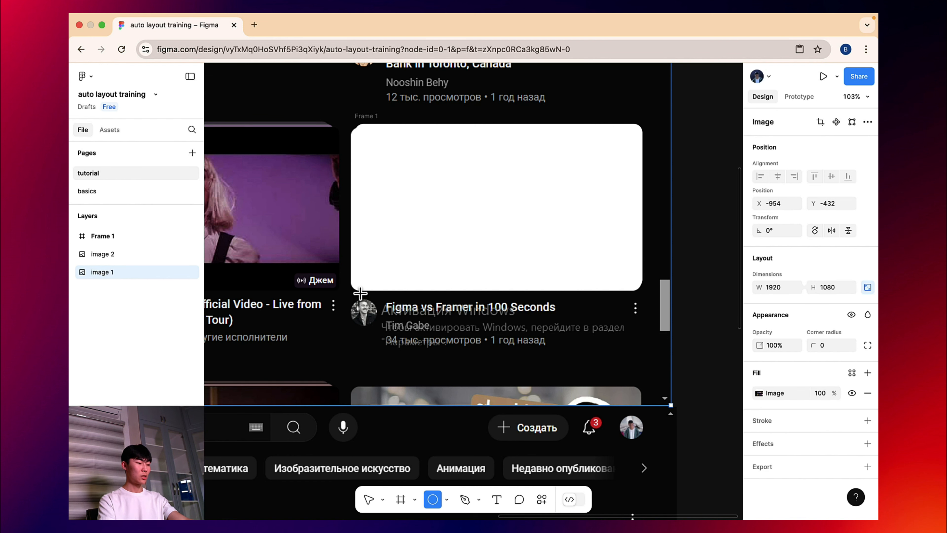
left_click_drag(351, 300, 365, 317)
left_click(438, 309)
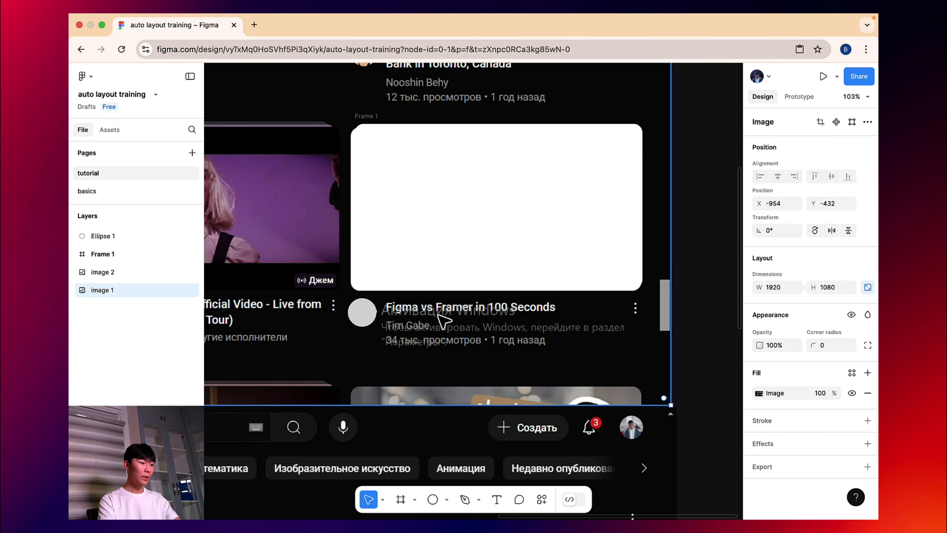
- Select the thumbnail frame together with the avatar circle and move both over the How Billionaires REALLY Think video card
scroll(435, 317, "up", 5)
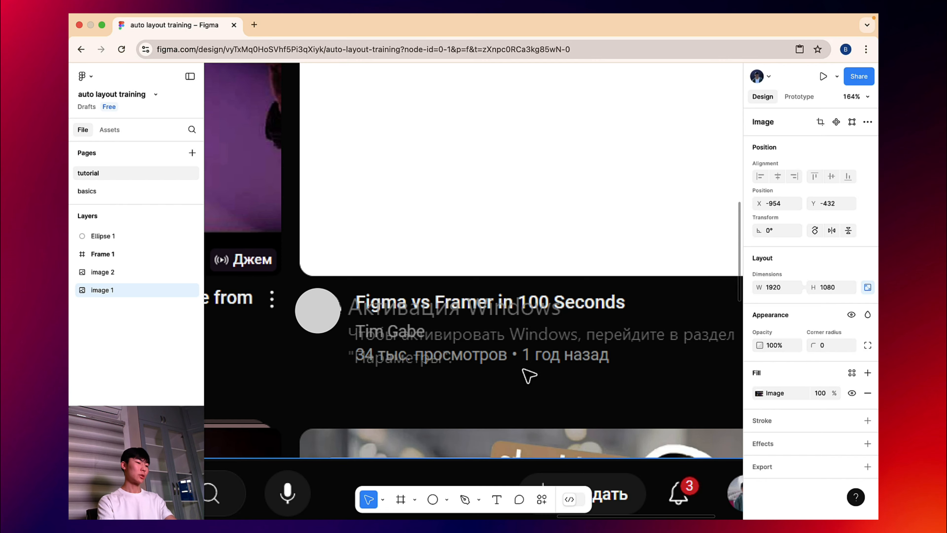
scroll(422, 268, "down", 5)
left_click(392, 202)
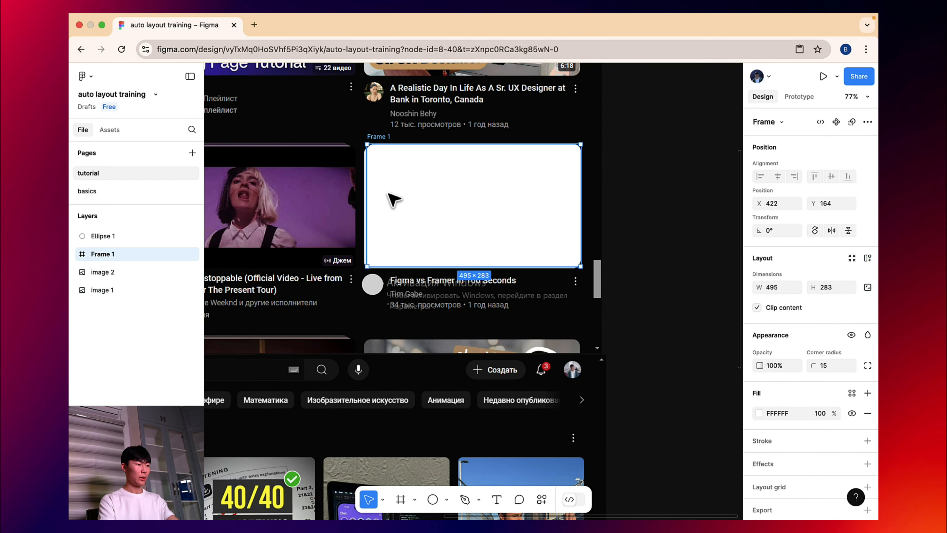
left_click(373, 285)
left_click(420, 227, "shift")
left_click_drag(414, 220, 386, 199)
left_click_drag(417, 201, 386, 201)
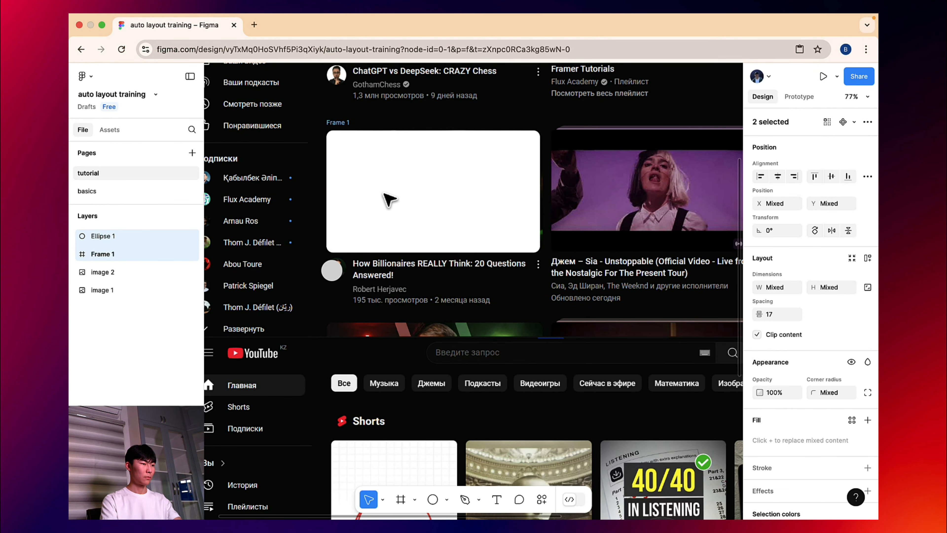
- Add the text "My video in yt" over the title of the How Billionaires REALLY Think card
left_click(351, 292)
scroll(350, 292, "up", 8)
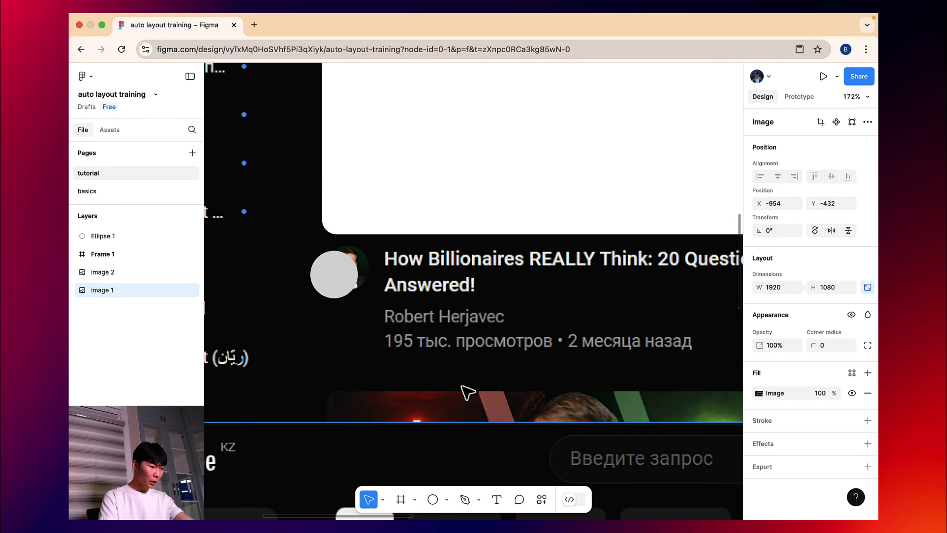
key("t")
left_click(389, 261)
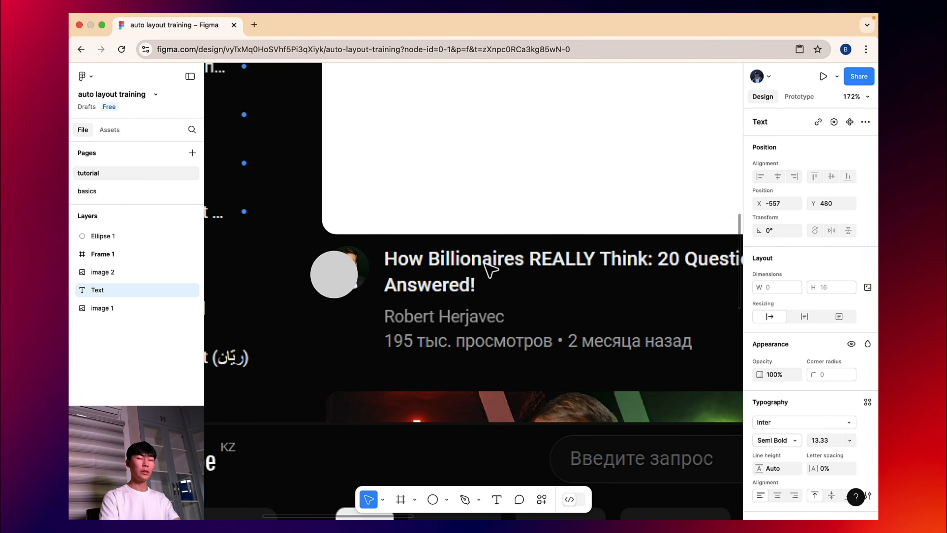
type("M")
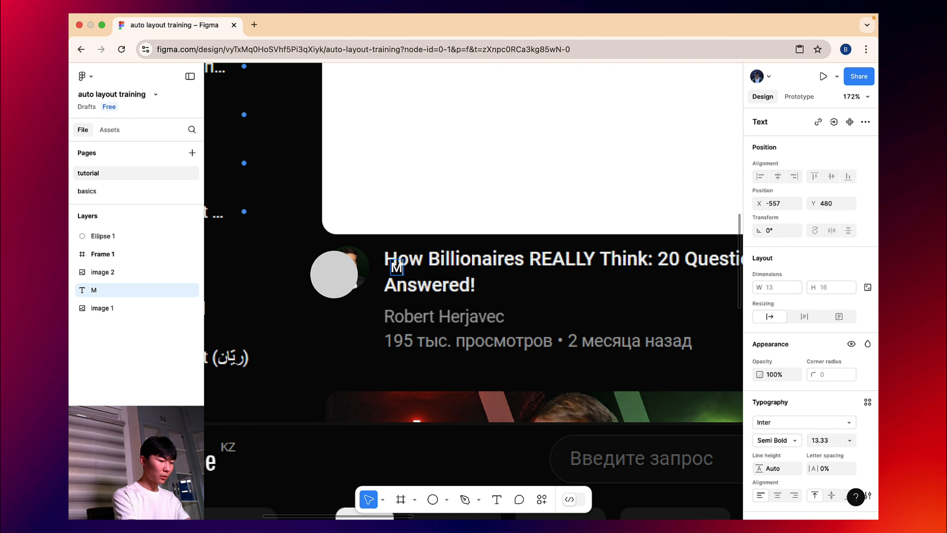
type("y vi")
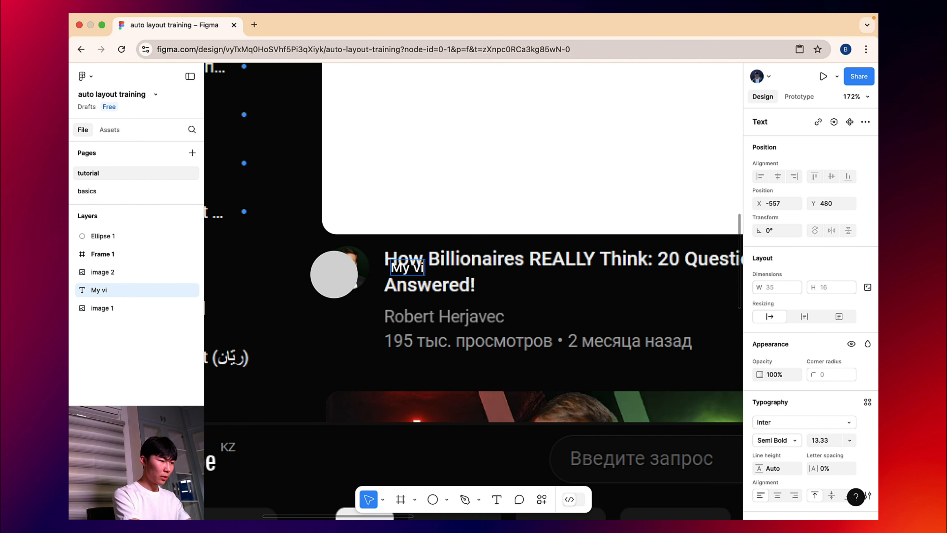
type("dei=o=")
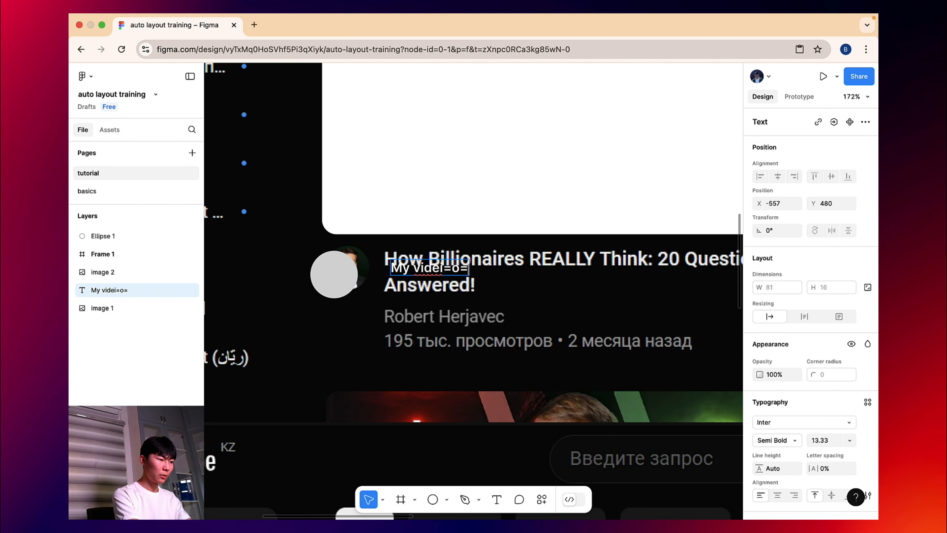
key("BackSpace")
key("BackSpace")
key("BackSpace")
key("BackSpace")
type("o")
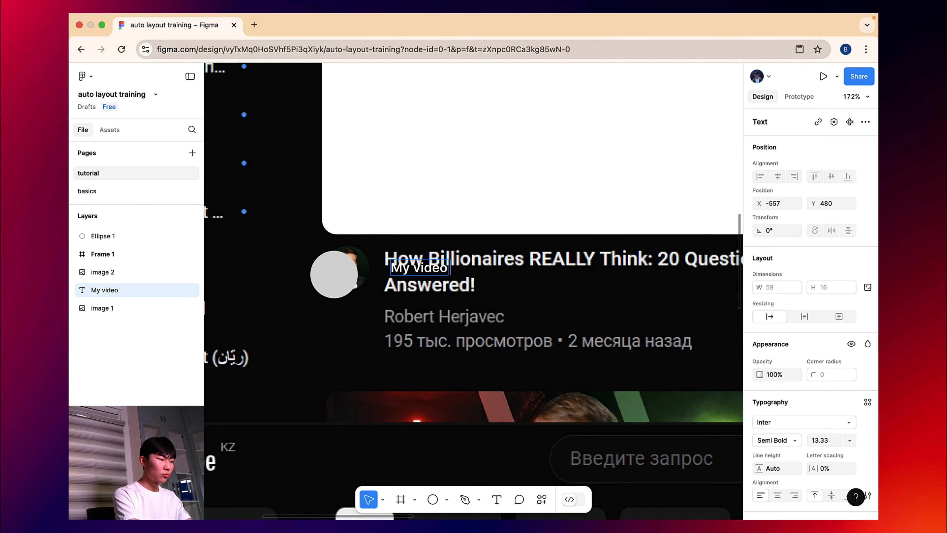
type(" in")
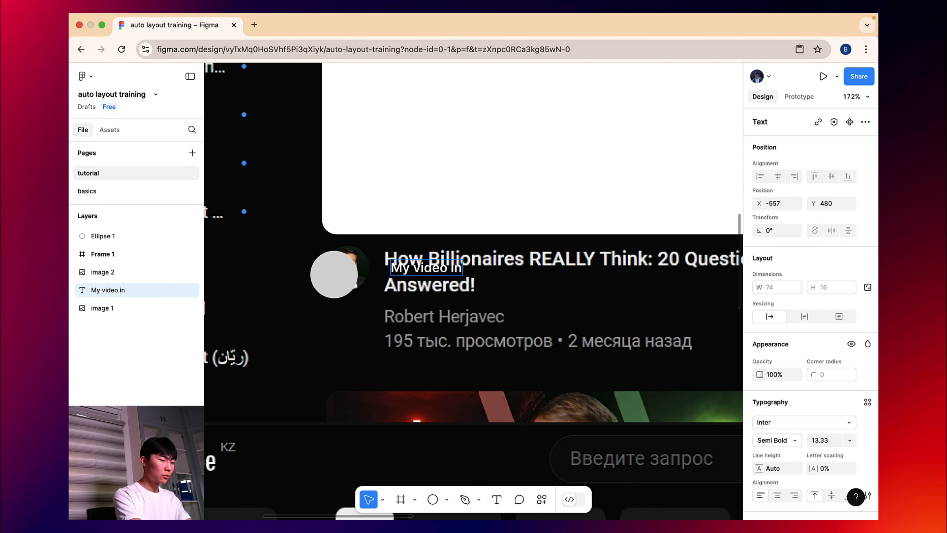
type(" yt")
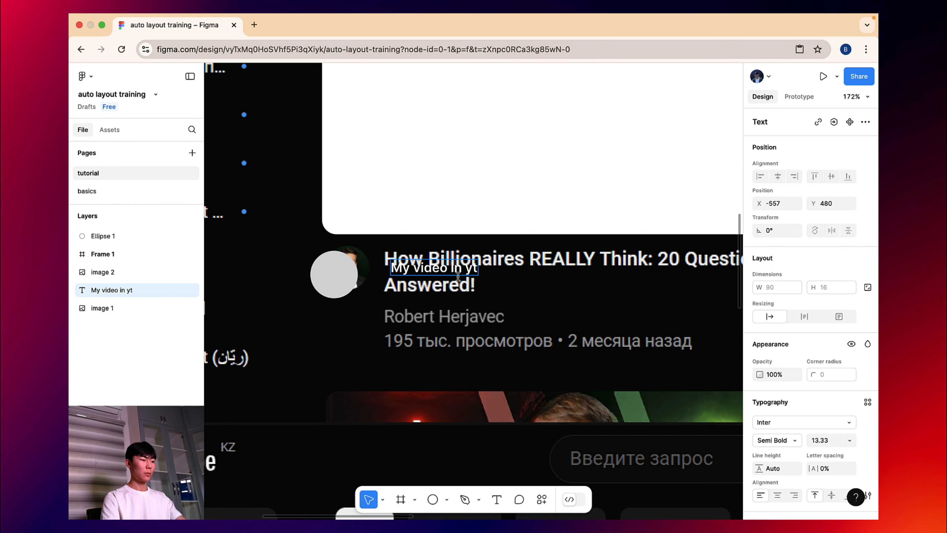
triple_click(444, 268)
left_click(466, 268)
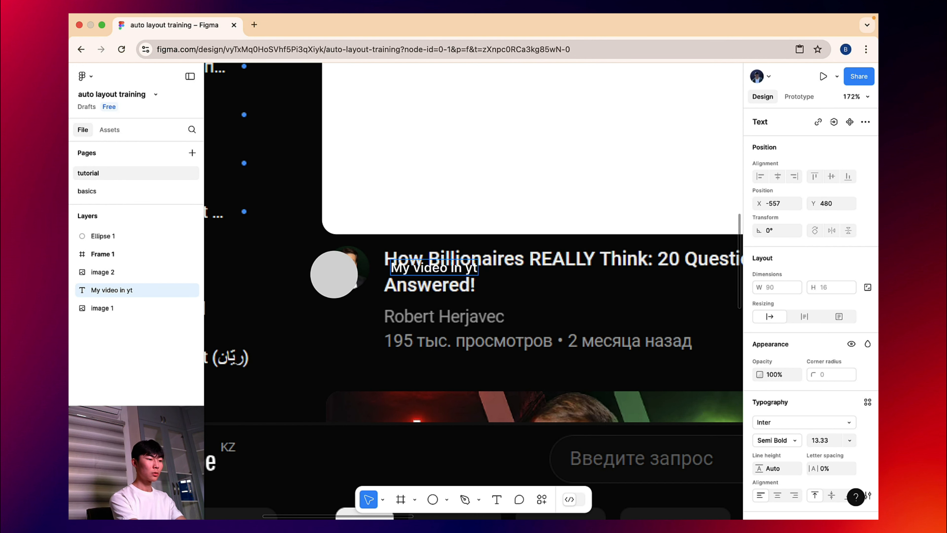
key("super+v")
key("super+v")
key("super+v")
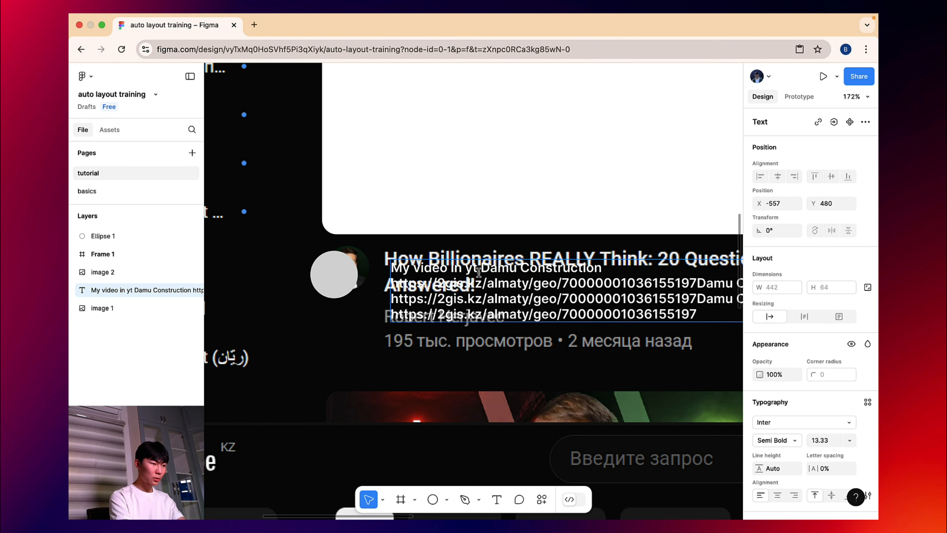
key("super+z")
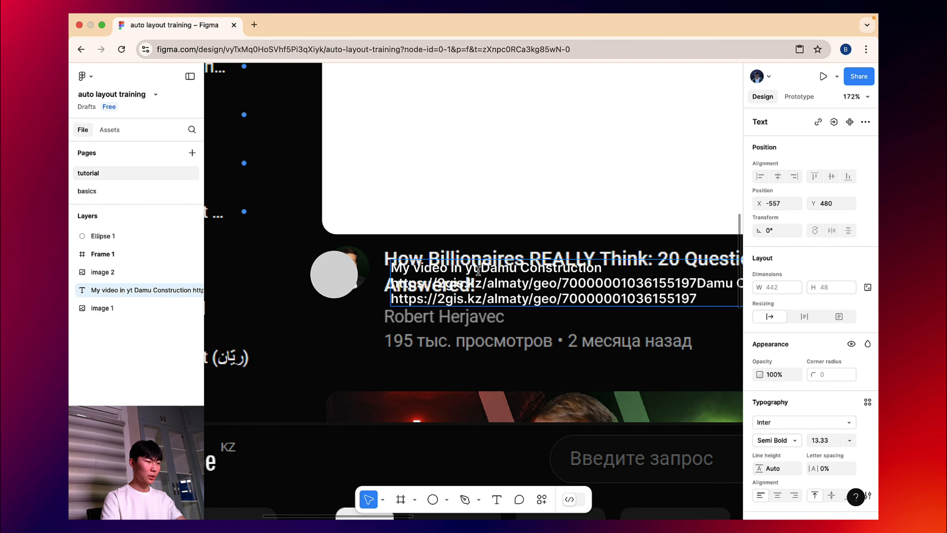
key("super+z")
key("super+z")
key("super+v")
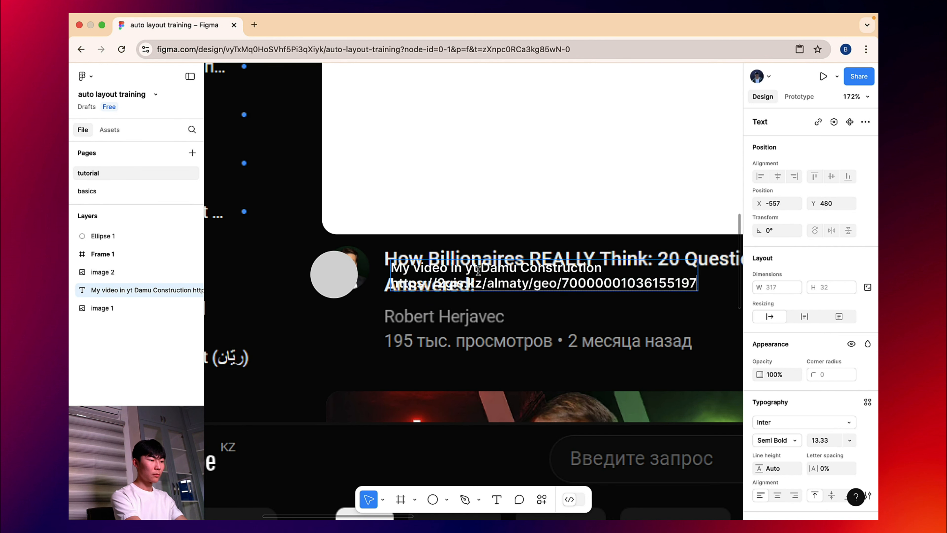
key("super+z")
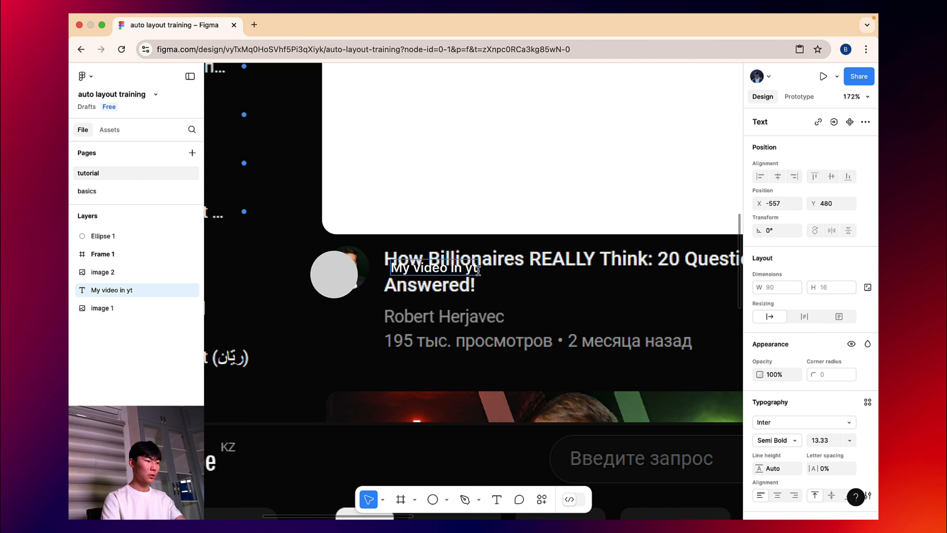
- Copy the "My video in yt" title text and paste it three times after itself to make a longer title
key("super+a")
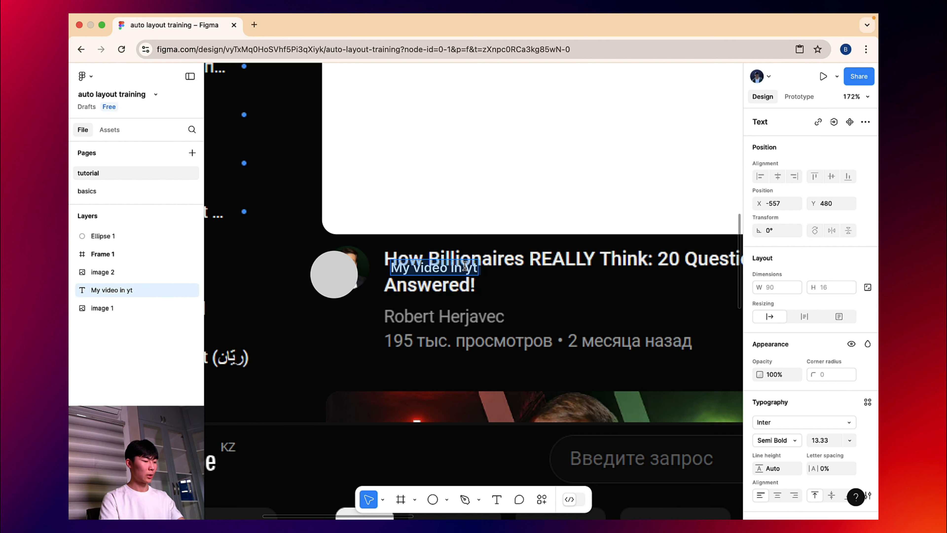
left_click(473, 266)
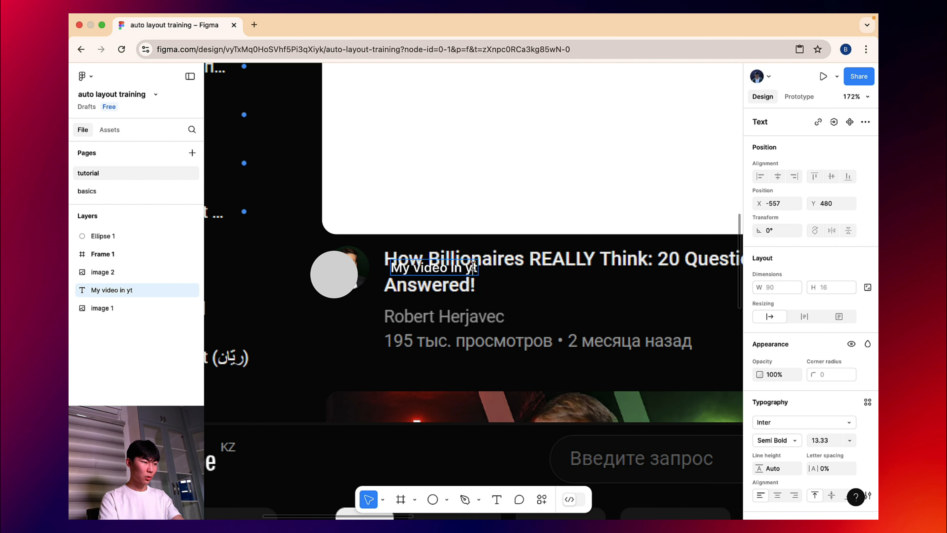
key("super+space")
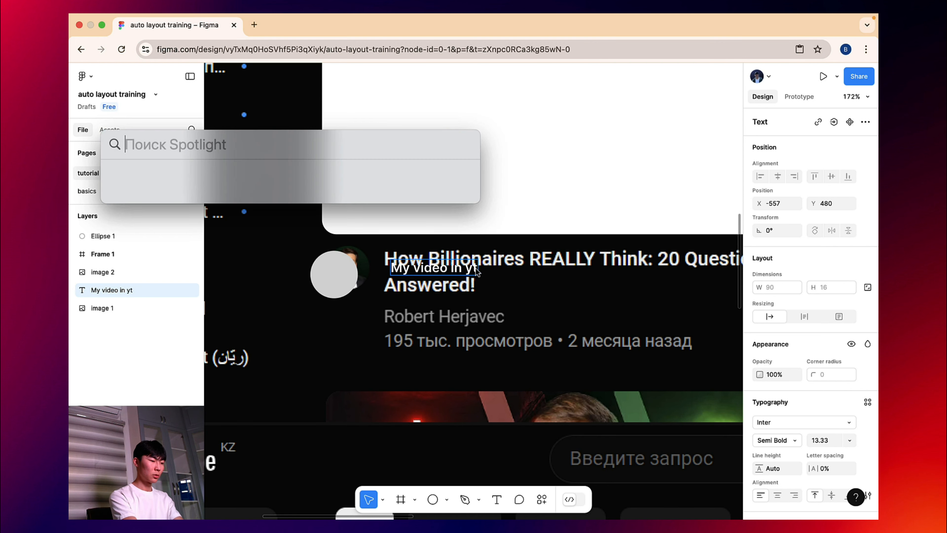
type("My video in yt")
key("Escape")
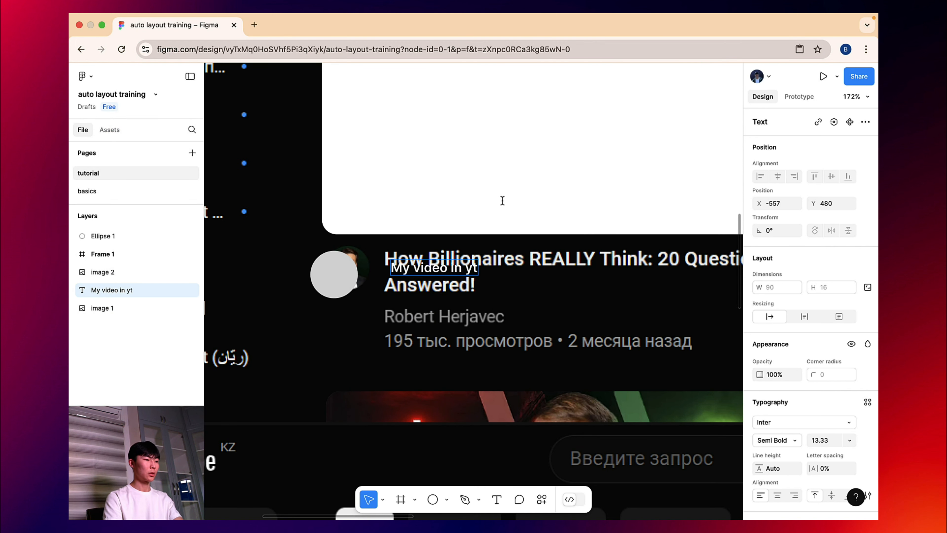
key("super+v")
key("super+v")
key("super+v")
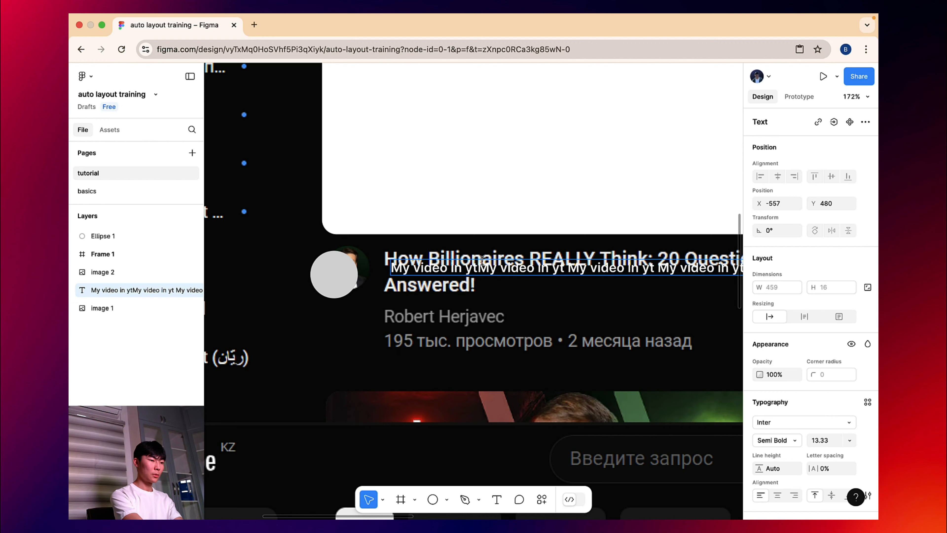
key("Escape")
- Narrow the title text box to a width of 396 and move it onto the reference title at about X -566, Y 471
scroll(482, 260, "down", 5)
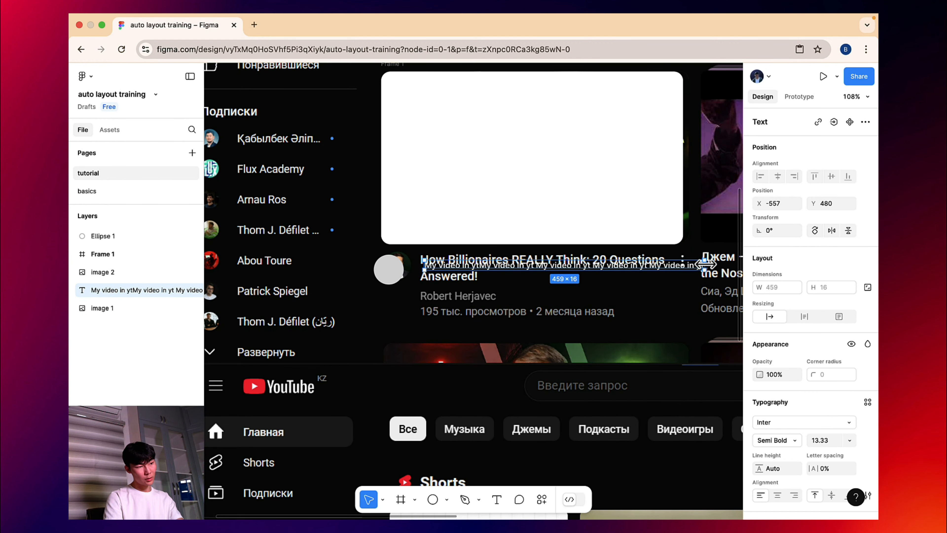
left_click_drag(705, 264, 666, 267)
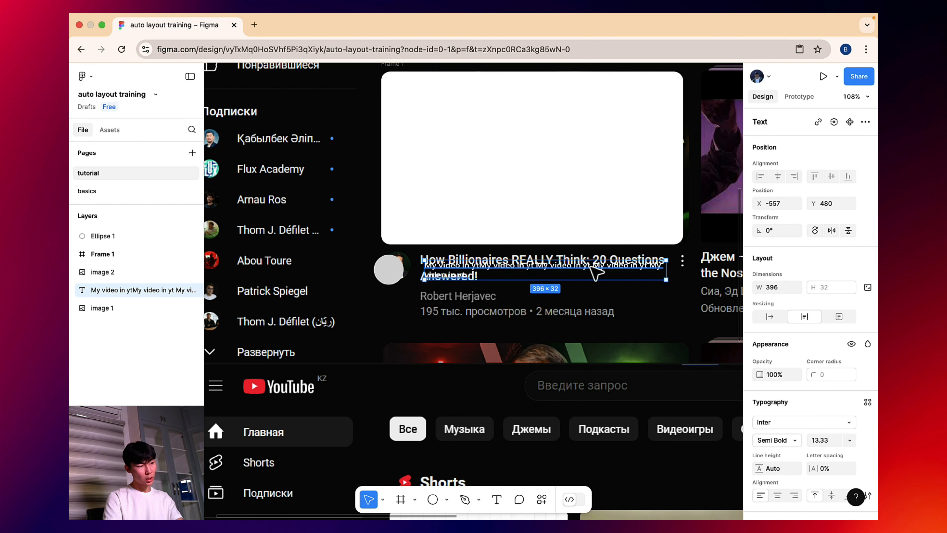
left_click_drag(596, 273, 588, 267)
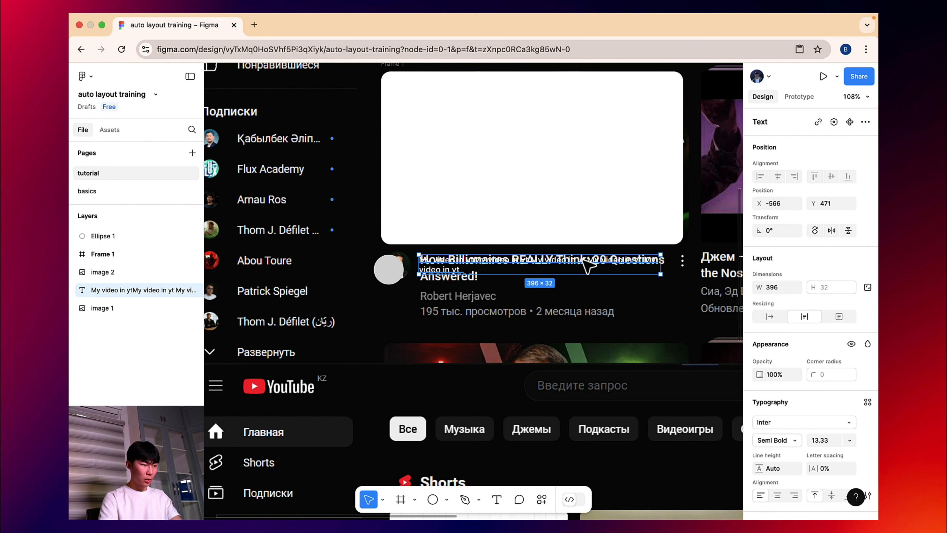
- Set the font size of the "My video in yt" title text to 20
left_click(850, 440)
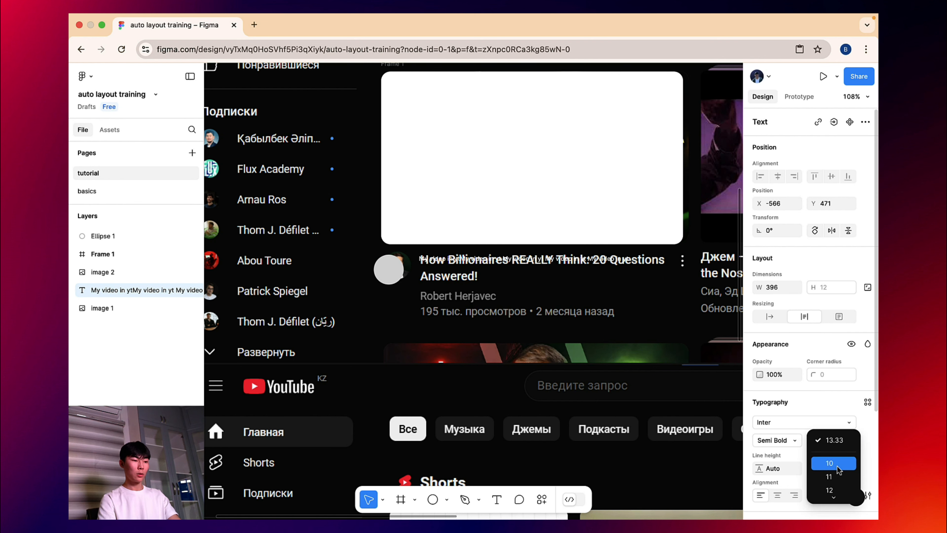
left_click(822, 404)
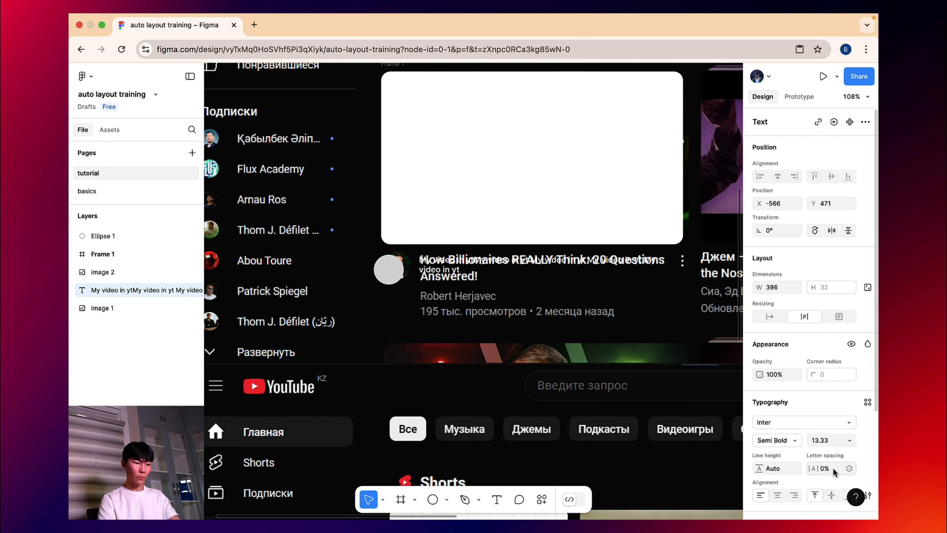
left_click(850, 440)
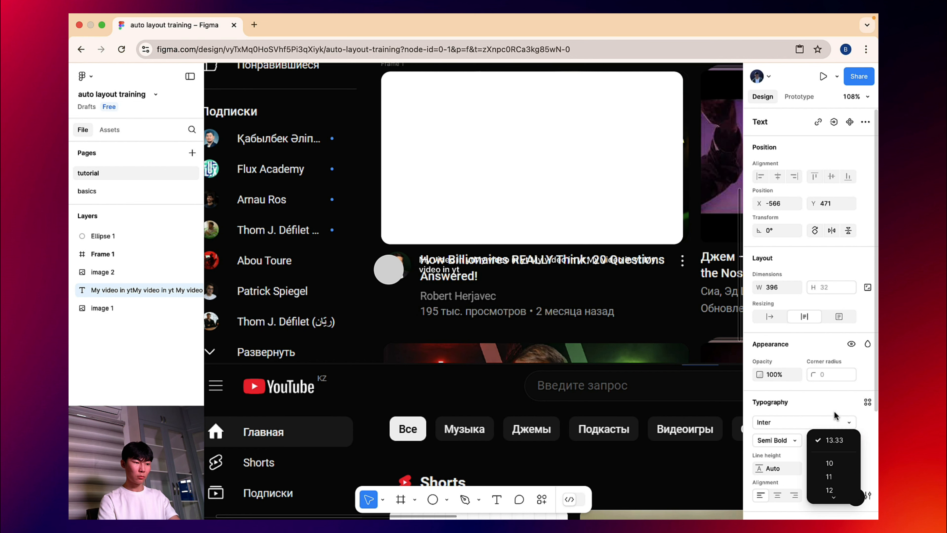
left_click(832, 429)
left_click(832, 440)
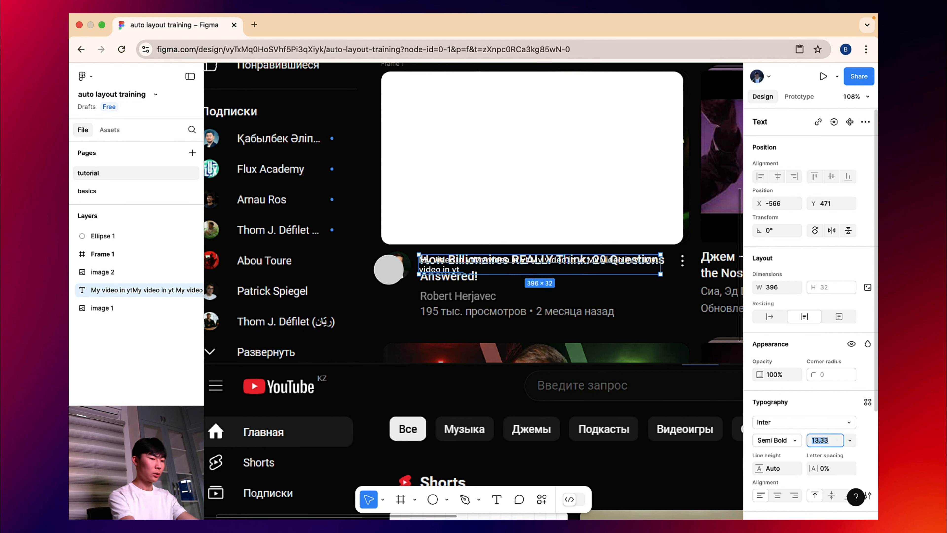
key("Return")
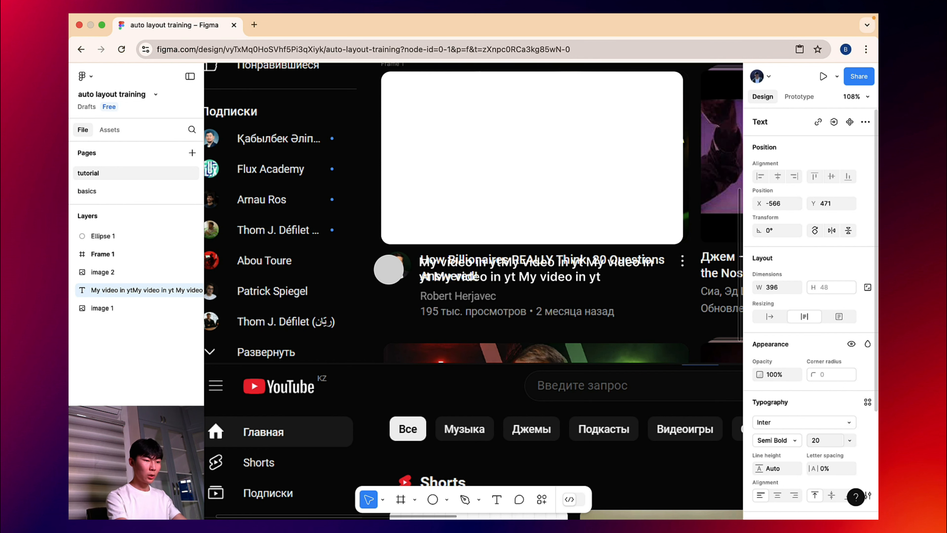
- Move the enlarged title text up slightly to Y 465 to align it with the reference title
left_click(792, 446)
left_click(793, 442)
left_click_drag(492, 267, 492, 263)
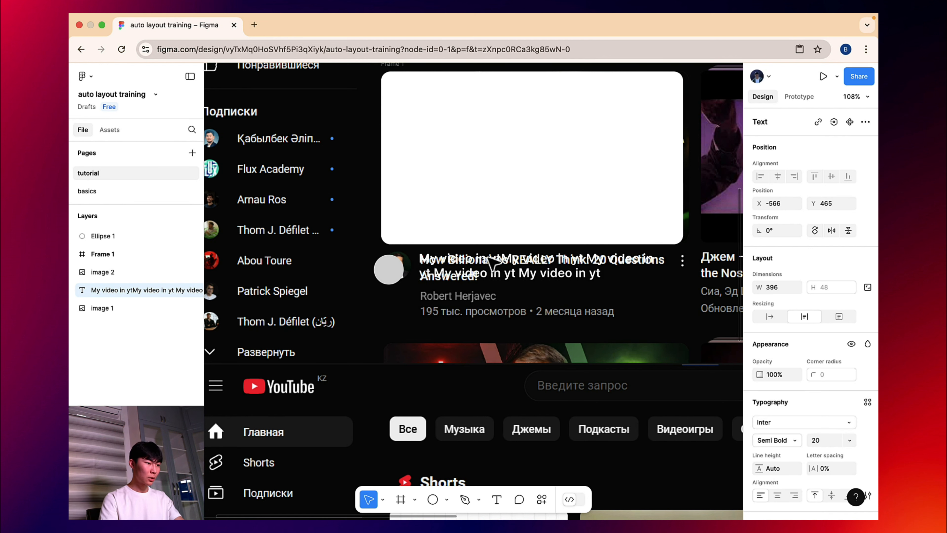
left_click(388, 269)
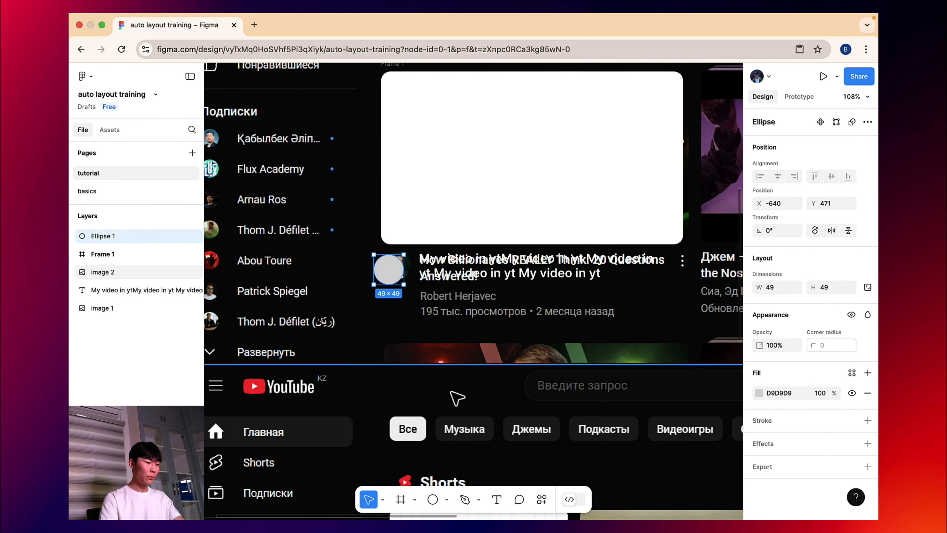
- Add a text with the channel owner's name below the title and place it over the reference channel name at X -566, Y 524
left_click(496, 499)
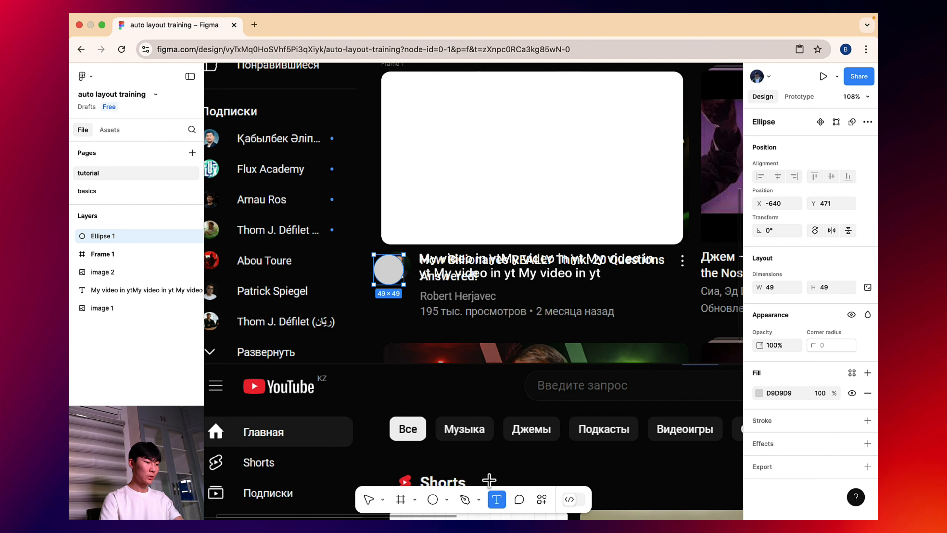
left_click(426, 299)
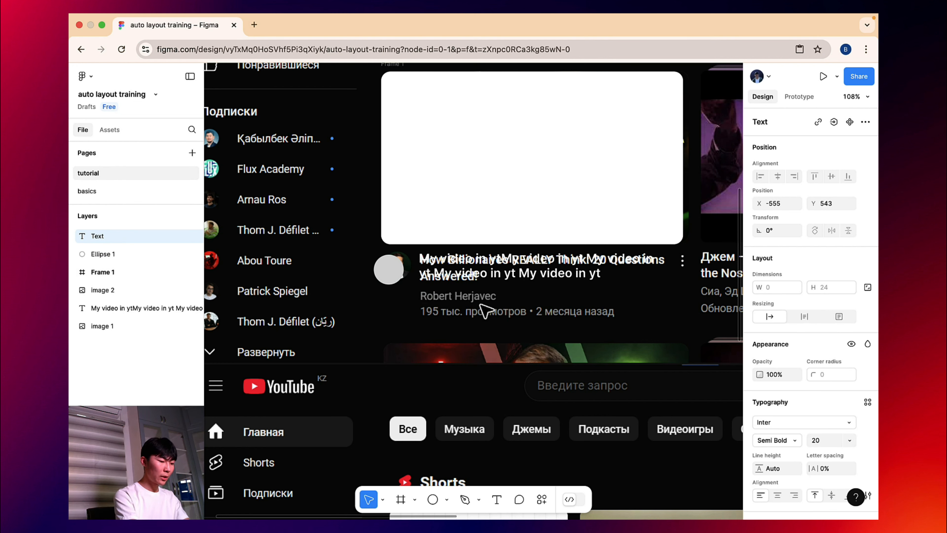
type("Bakdaulet")
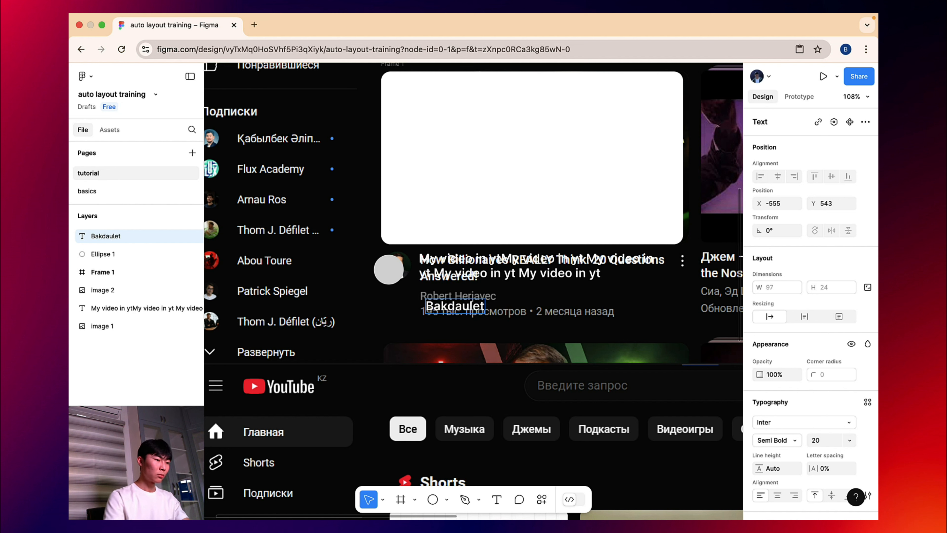
key("Escape")
left_click_drag(475, 304, 468, 291)
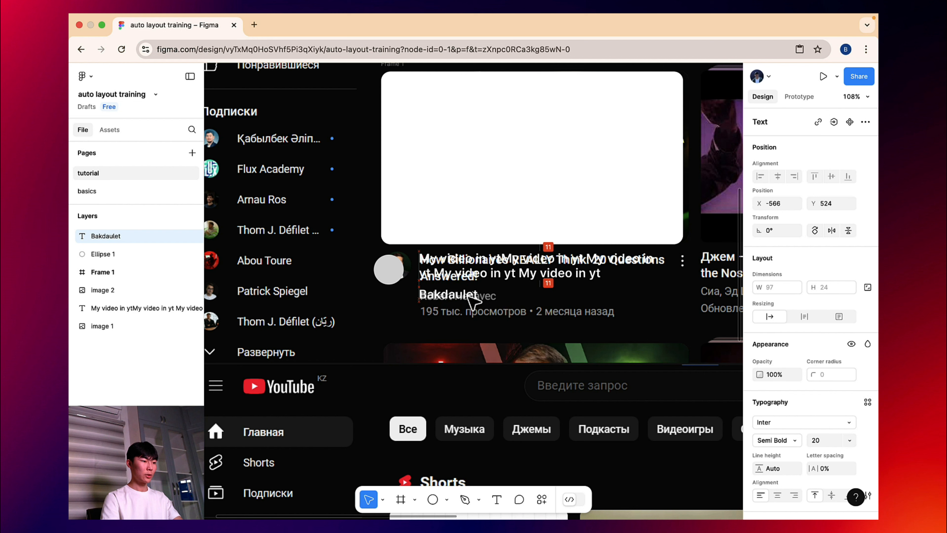
- Try the Regular weight on the channel name text and settle on Medium
left_click(801, 442)
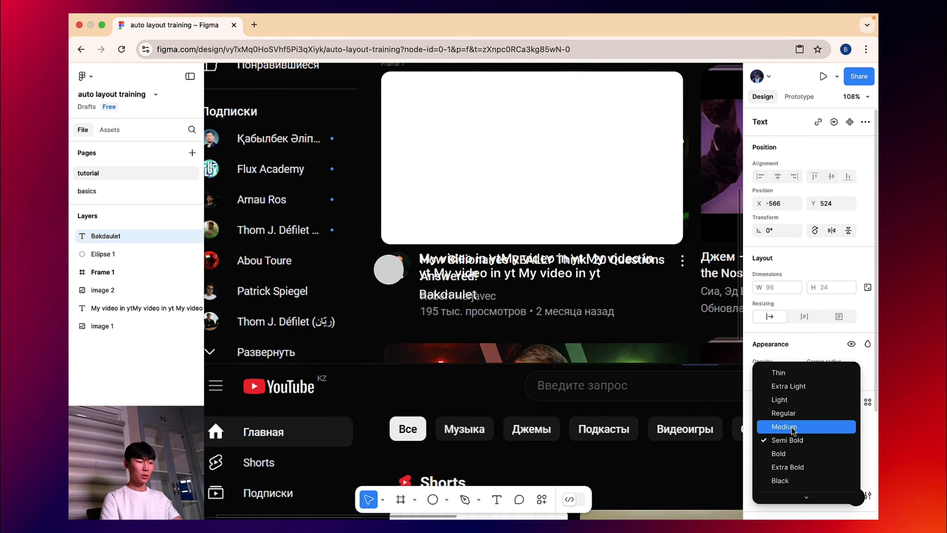
left_click(787, 413)
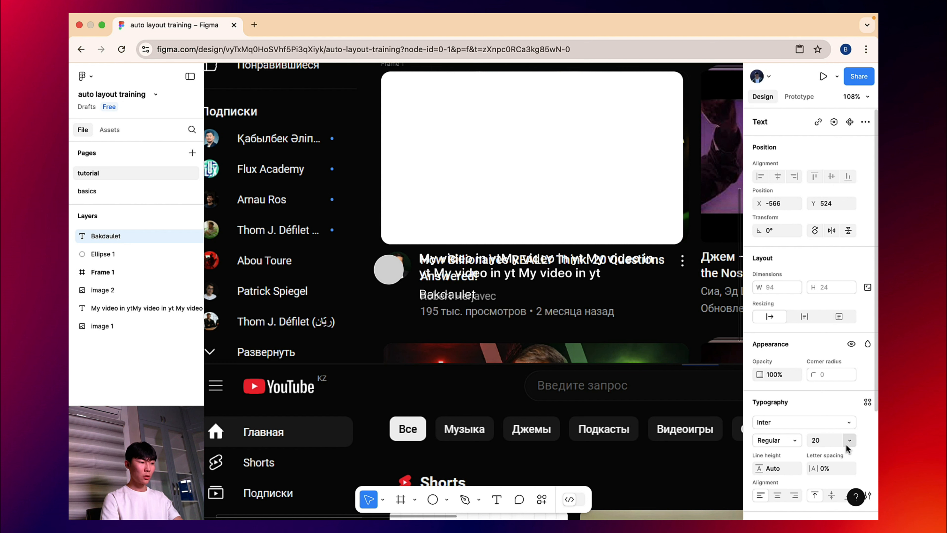
left_click(796, 443)
left_click(796, 451)
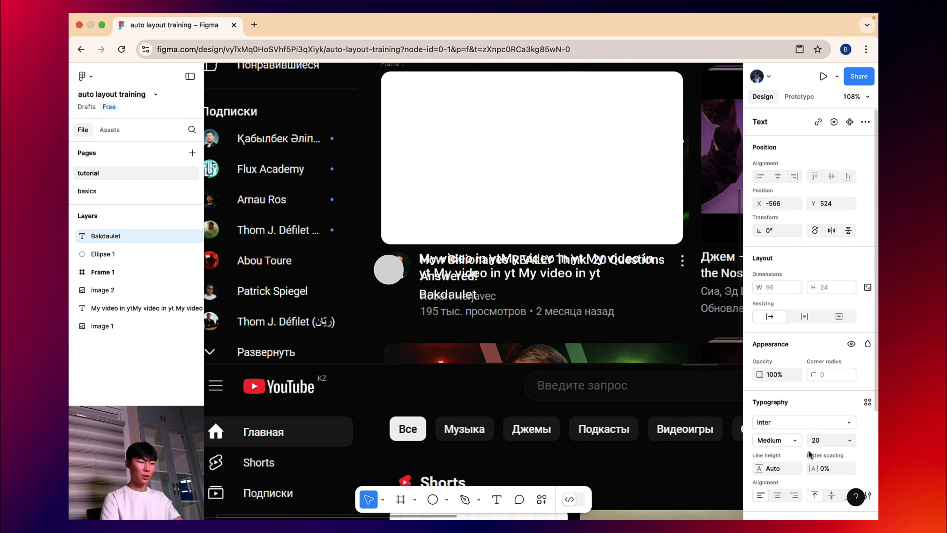
- Try a font size of 16 on the channel name text and set it back to 20
left_click(846, 444)
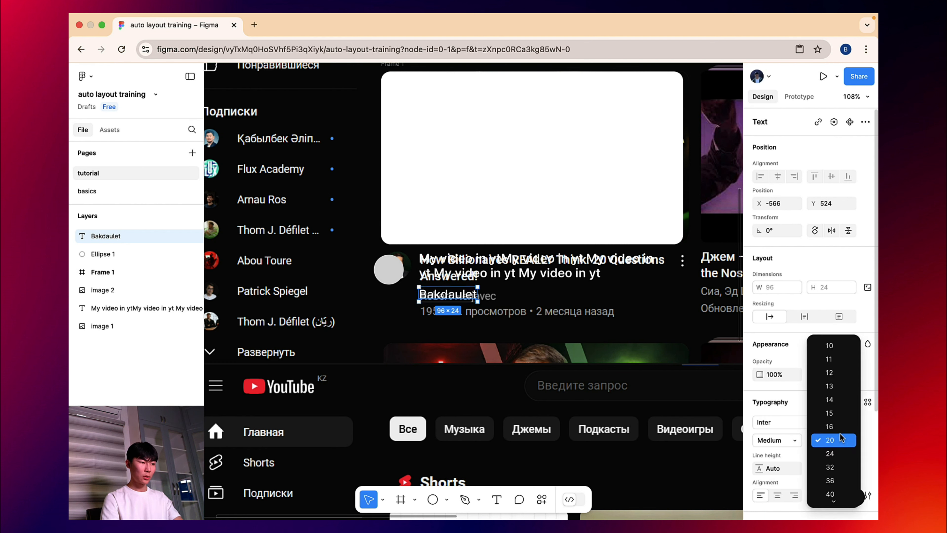
left_click(834, 440)
left_click(847, 441)
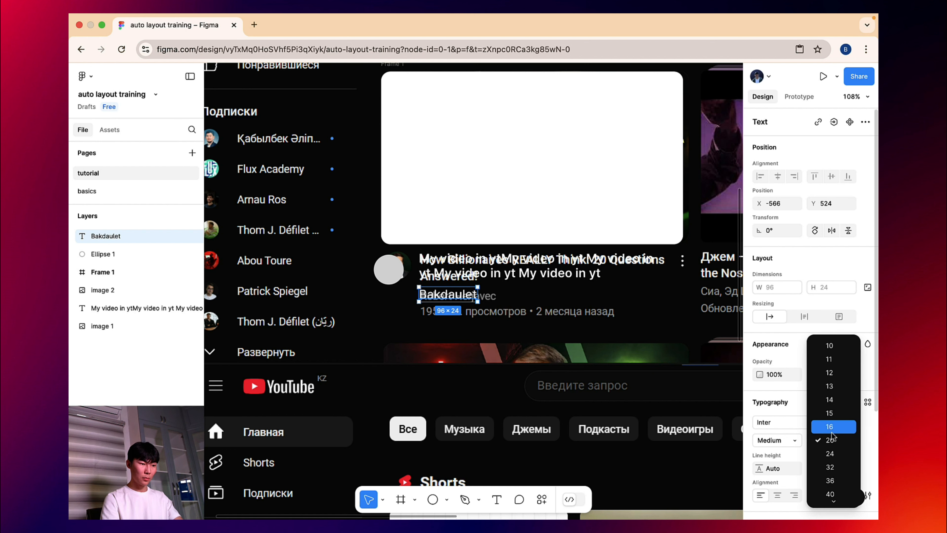
left_click(831, 431)
left_click(844, 440)
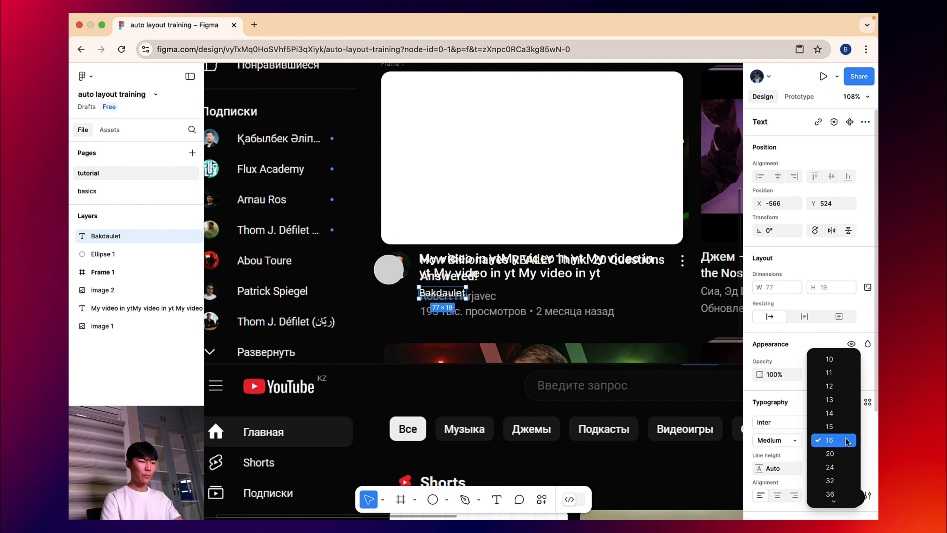
left_click(836, 452)
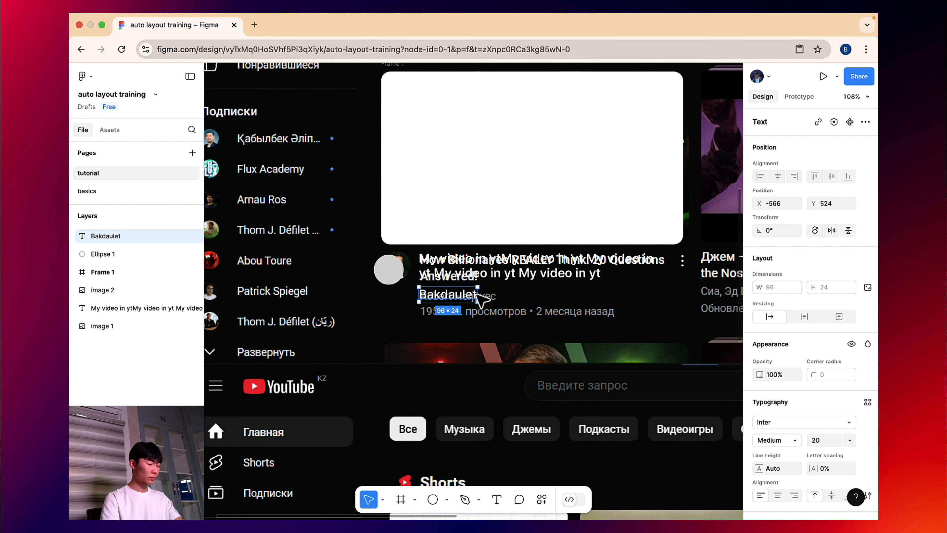
- Duplicate the channel name text directly below itself and change the copy's wording to "100K views, 1 week ago"
left_click_drag(450, 301, 430, 311)
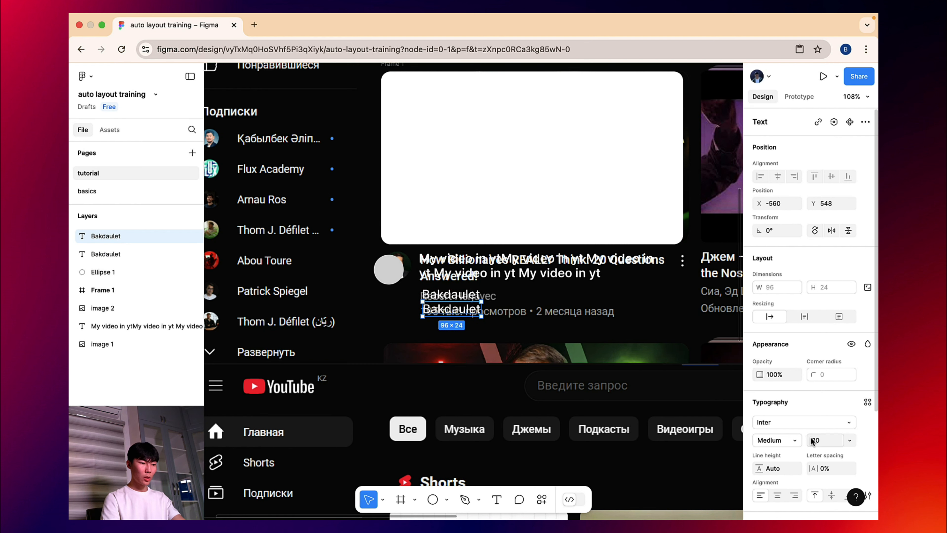
double_click(449, 305)
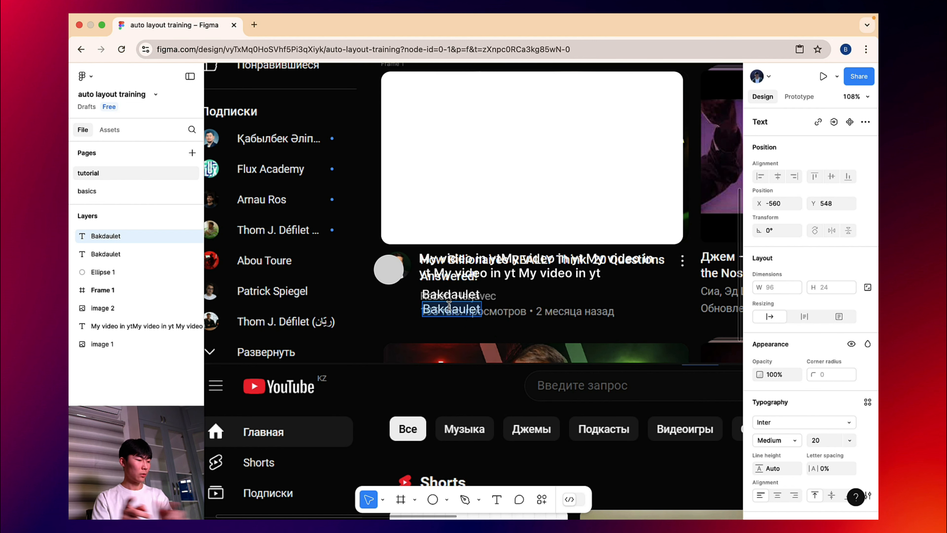
type("100")
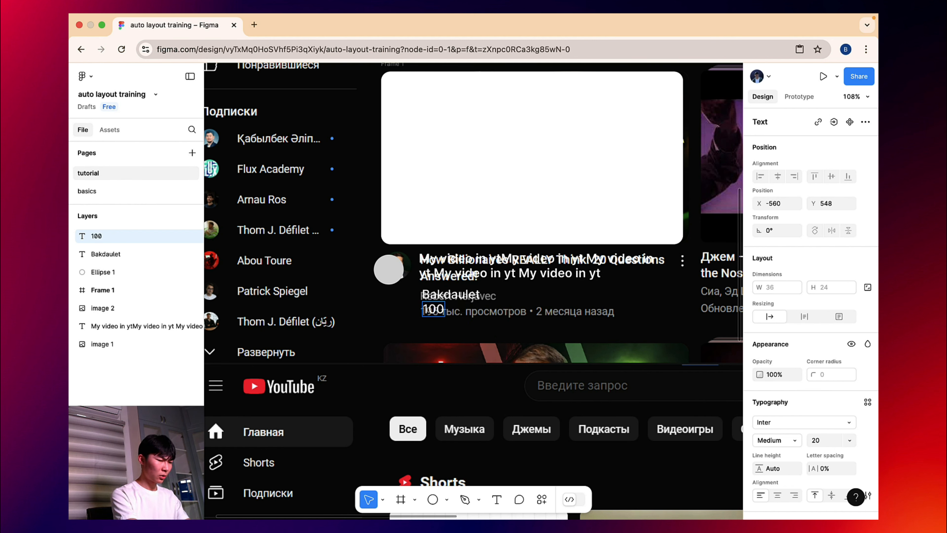
type("K b")
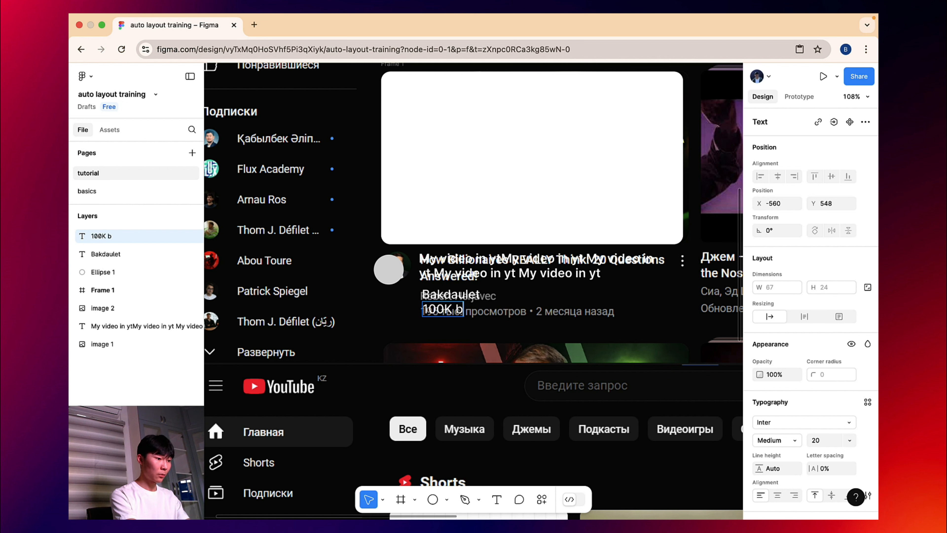
key("BackSpace")
type("vi")
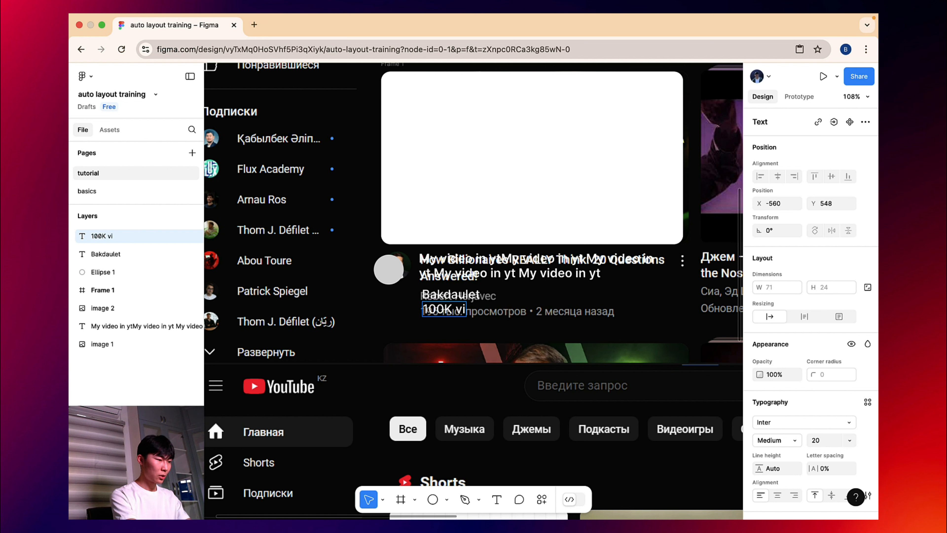
type("ews,")
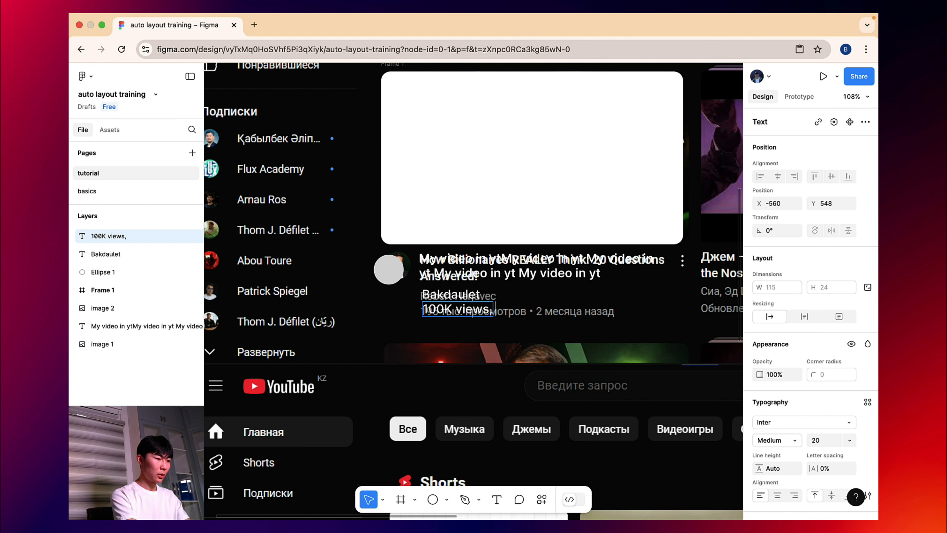
type(" 1")
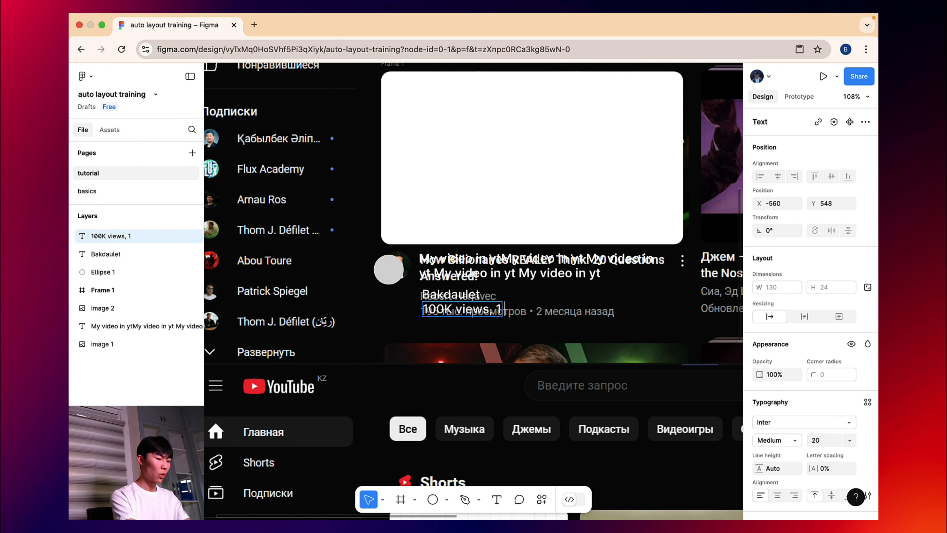
type(" week ago")
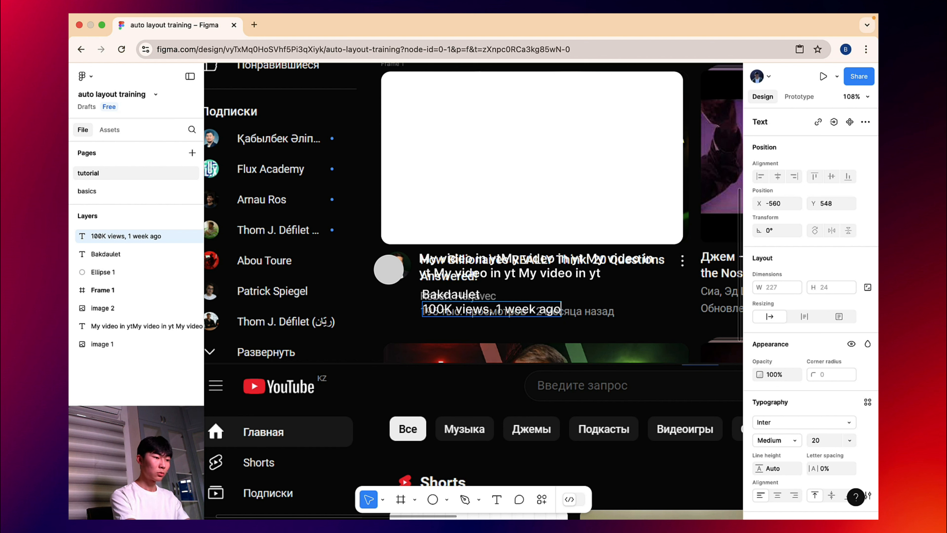
key("Escape")
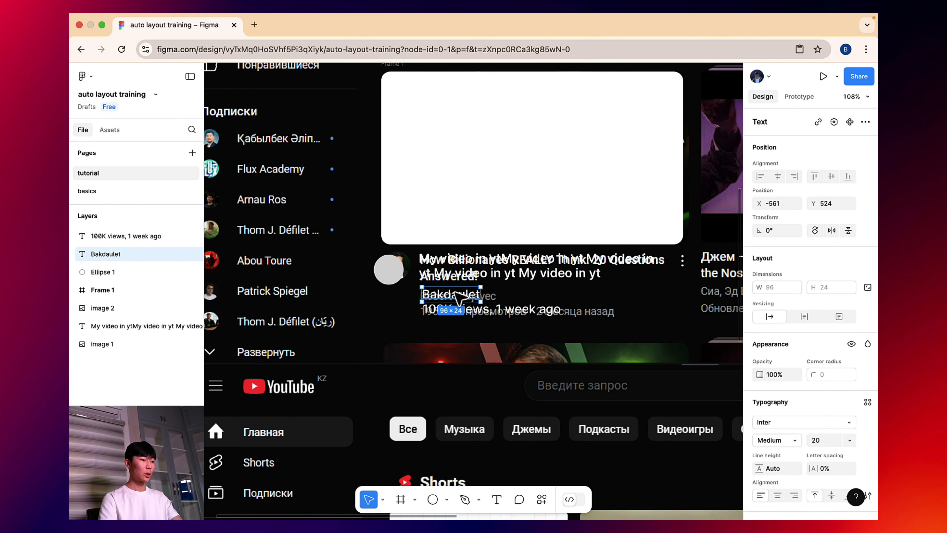
- Recolour the channel name and views texts together with the grey sampled from the reference card's upload date text
left_click(459, 297, "shift")
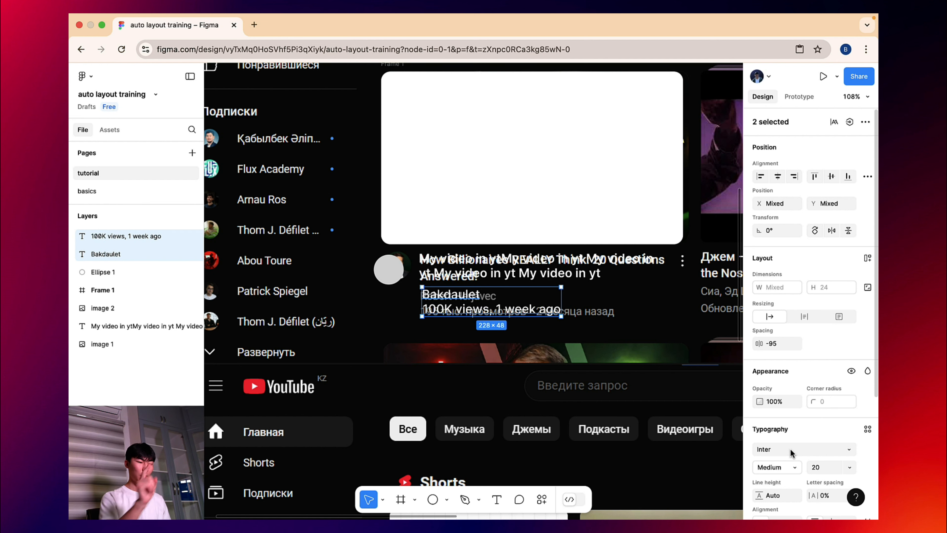
key("i")
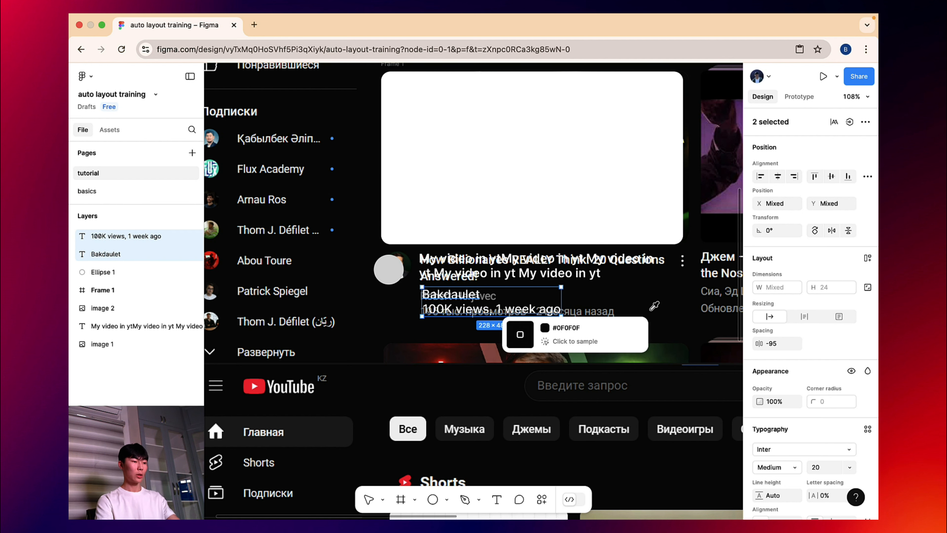
scroll(649, 310, "up", 5)
scroll(641, 308, "up", 5)
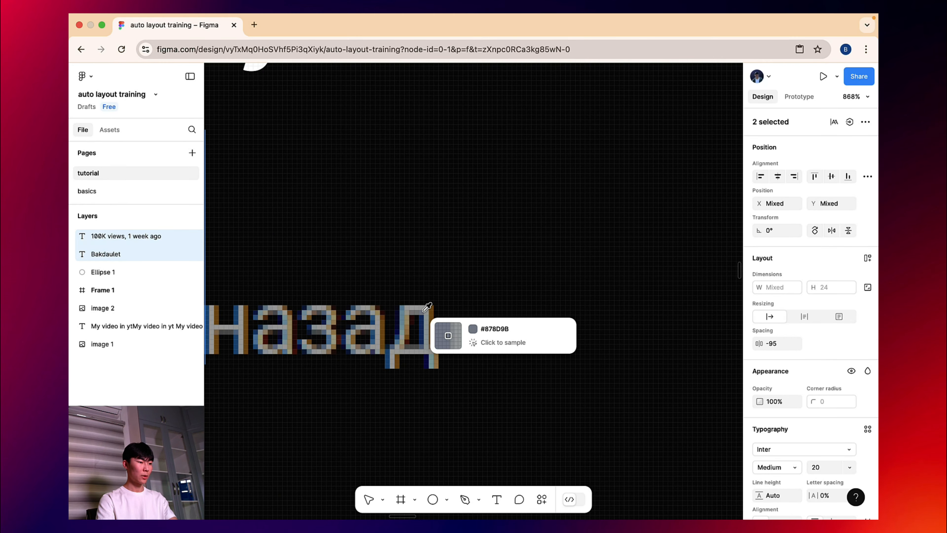
key("Escape")
scroll(363, 291, "down", 10)
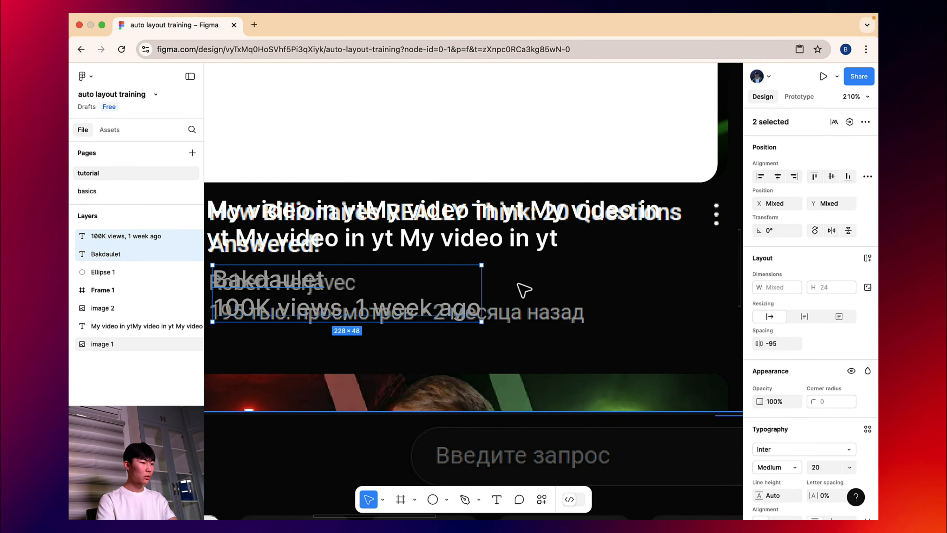
- Wrap the channel name and views texts in a vertical auto layout frame with a gap of 4
scroll(490, 287, "up", 3)
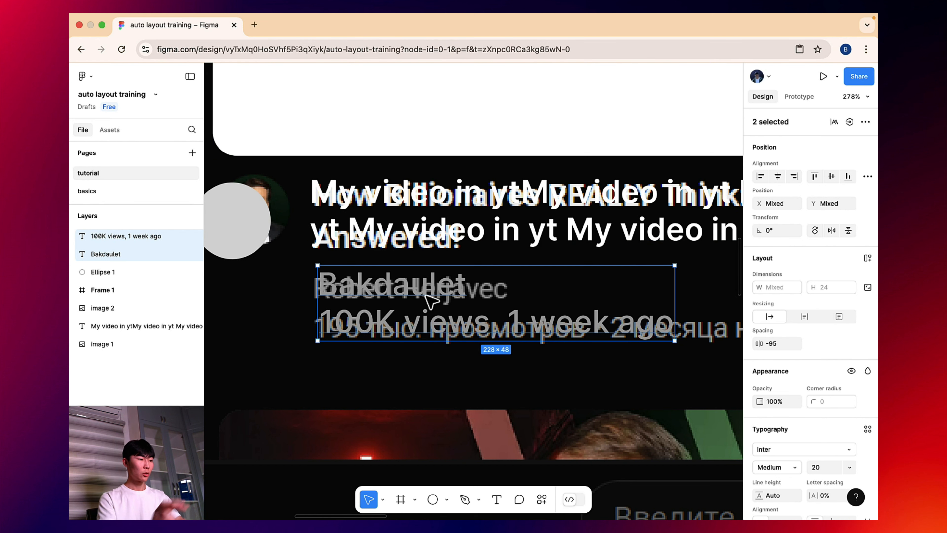
key("shift+a")
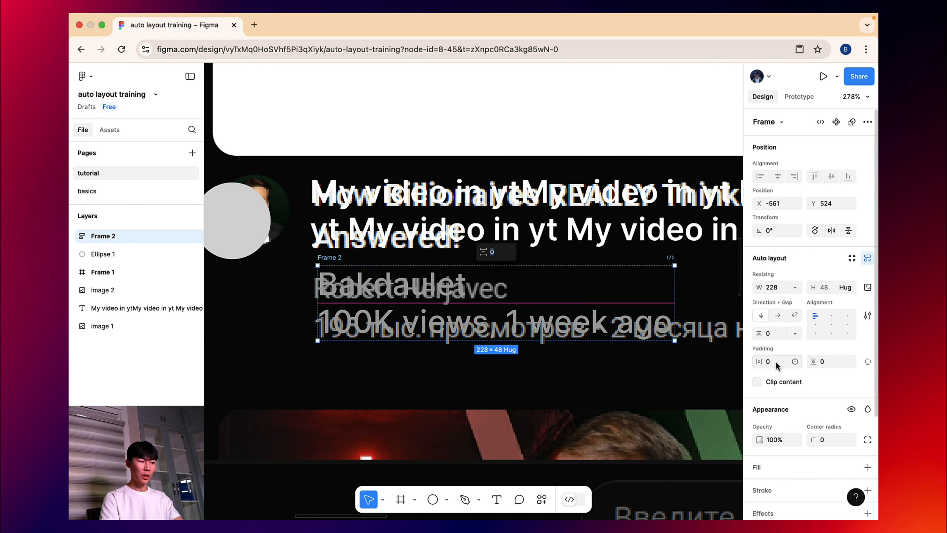
left_click(772, 331)
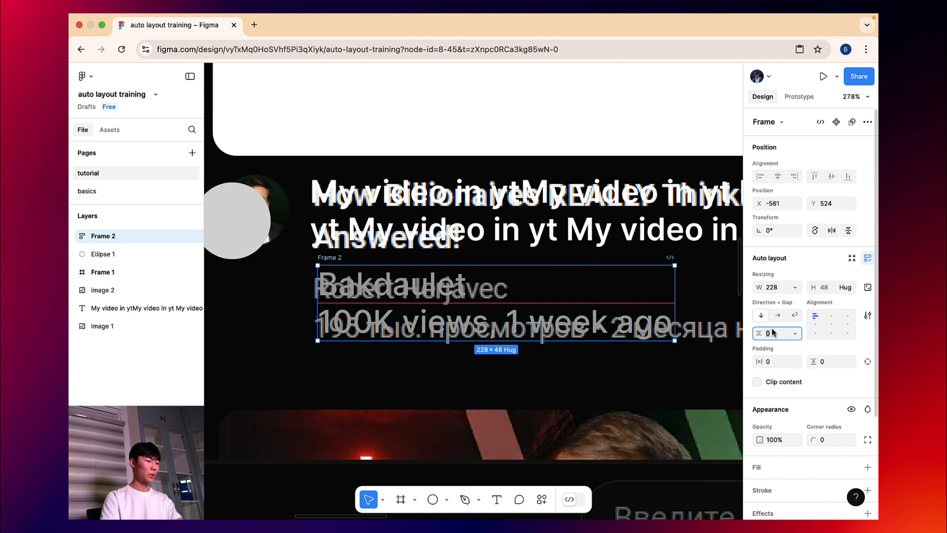
key("Return")
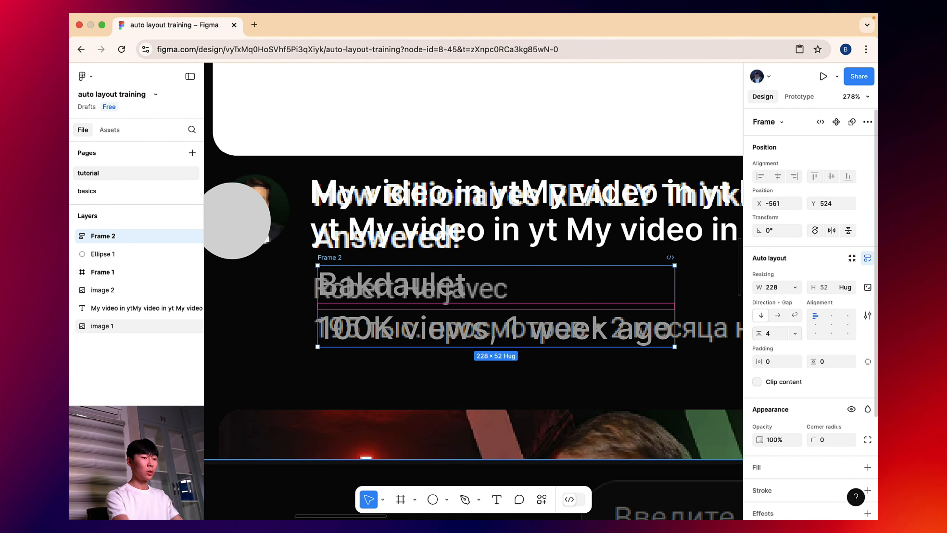
- Align the channel details frame with the title's left edge and wrap both in a vertical auto layout with a gap of 16
left_click_drag(443, 293, 436, 299)
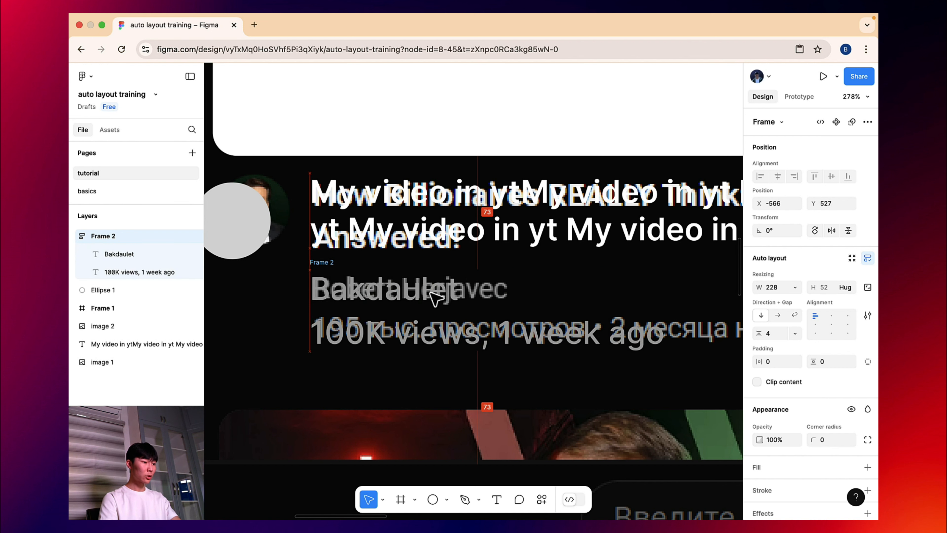
left_click(364, 237)
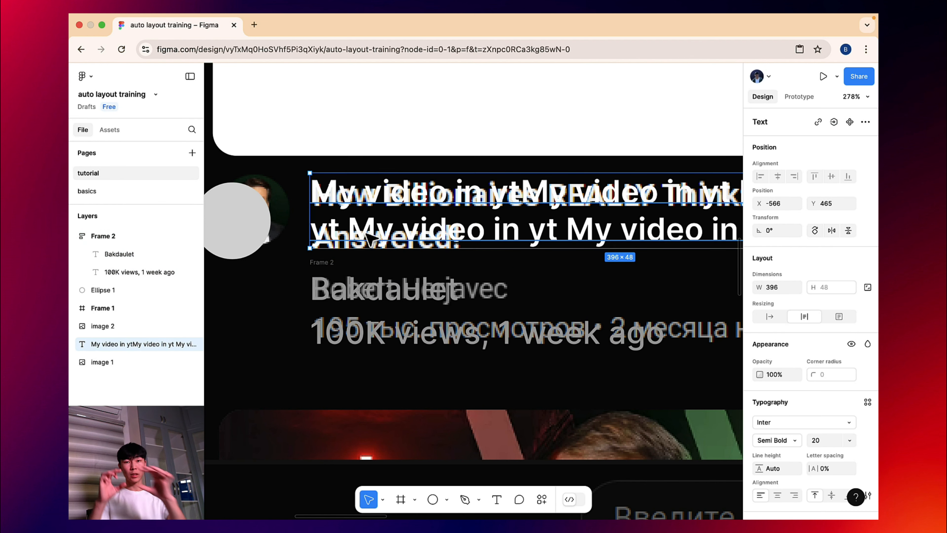
left_click(332, 269, "shift")
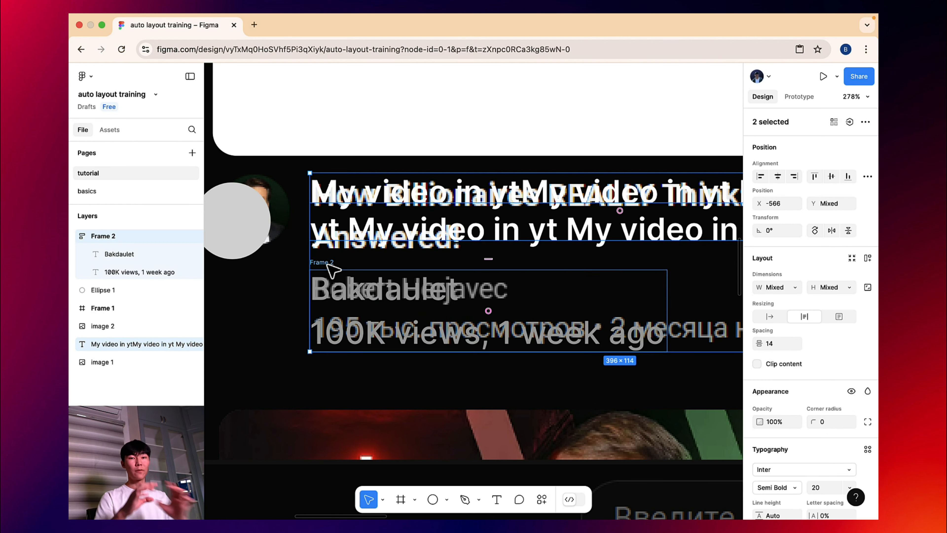
key("shift+a")
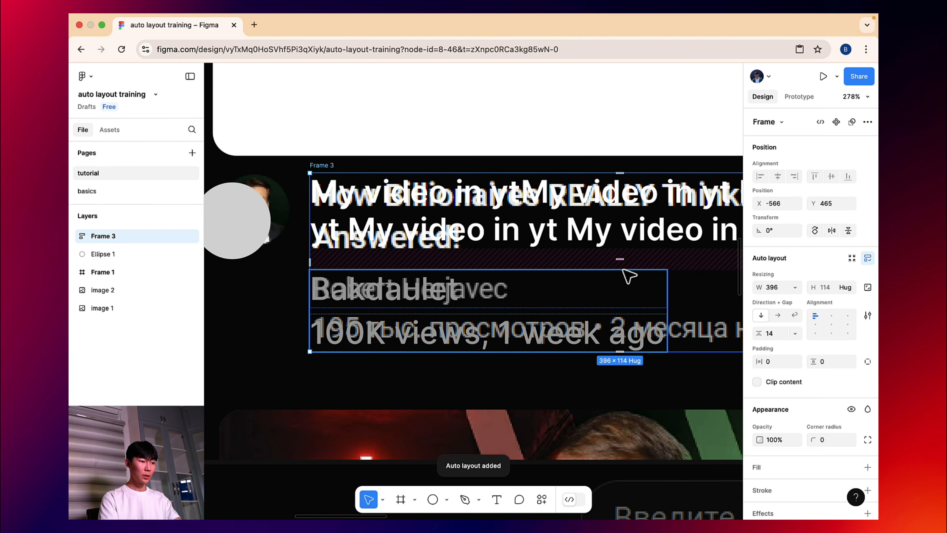
left_click(772, 337)
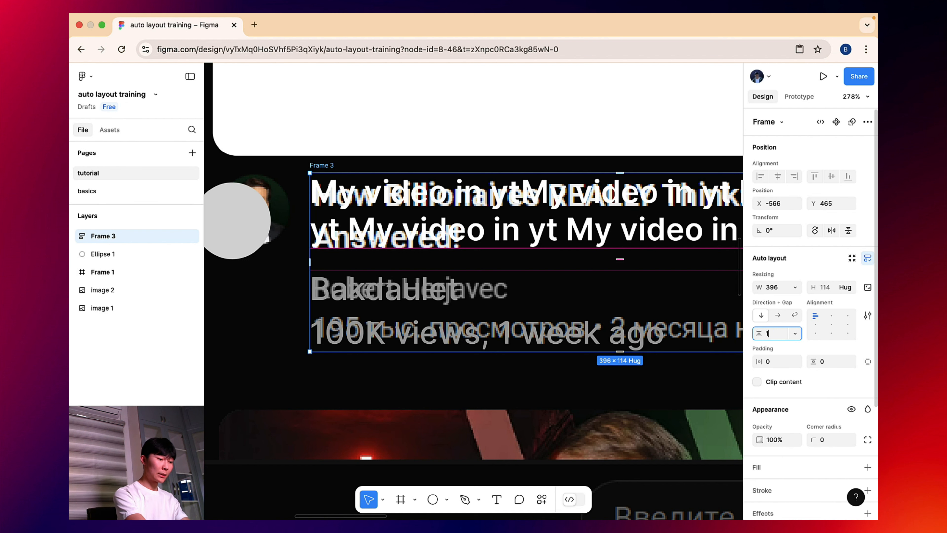
type("16")
key("Return")
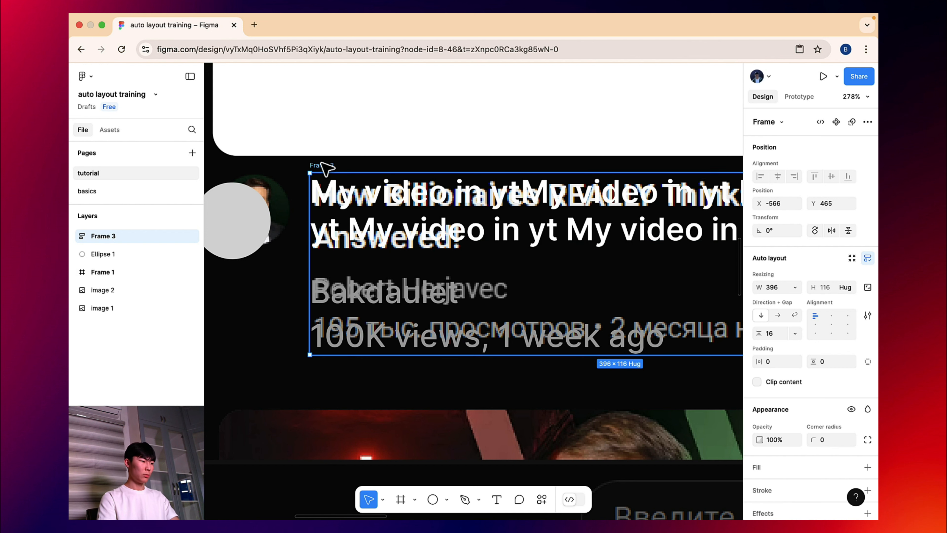
- Move the text block over the reference text to X -564, Y 466 and the avatar circle over the reference avatar to X -628, Y 466
left_click_drag(324, 168, 325, 165)
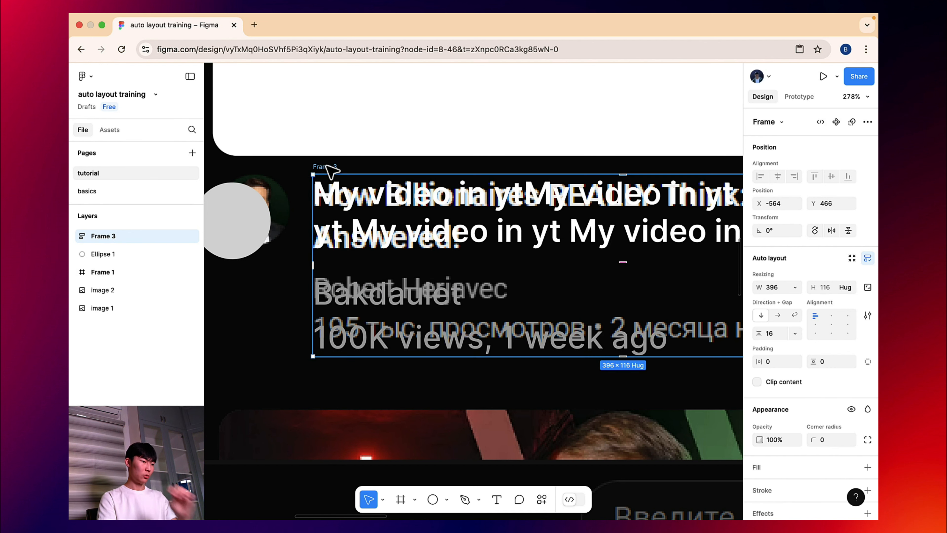
scroll(358, 160, "left", 5)
left_click(346, 213)
left_click_drag(343, 213, 359, 204)
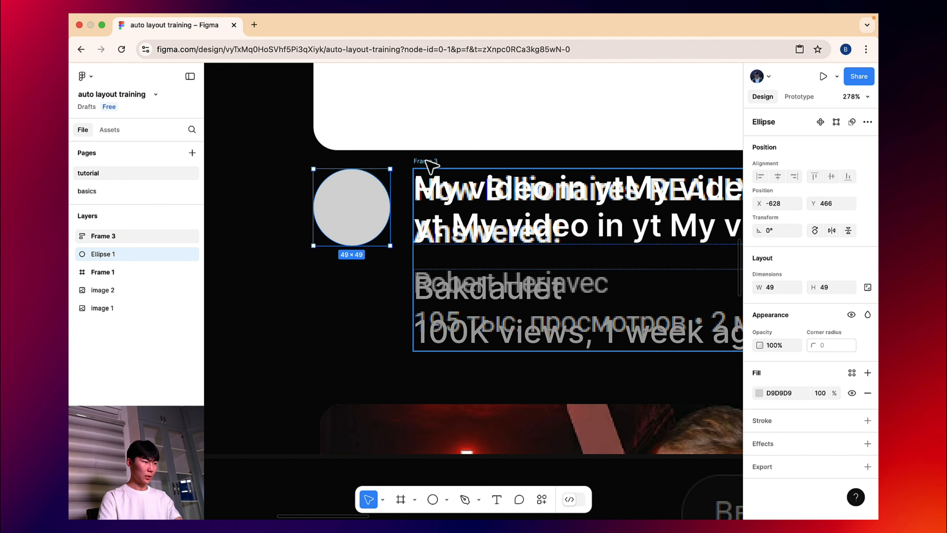
- Wrap the avatar circle and the text block in a horizontal auto layout frame with a gap of 16
left_click(426, 162, "shift")
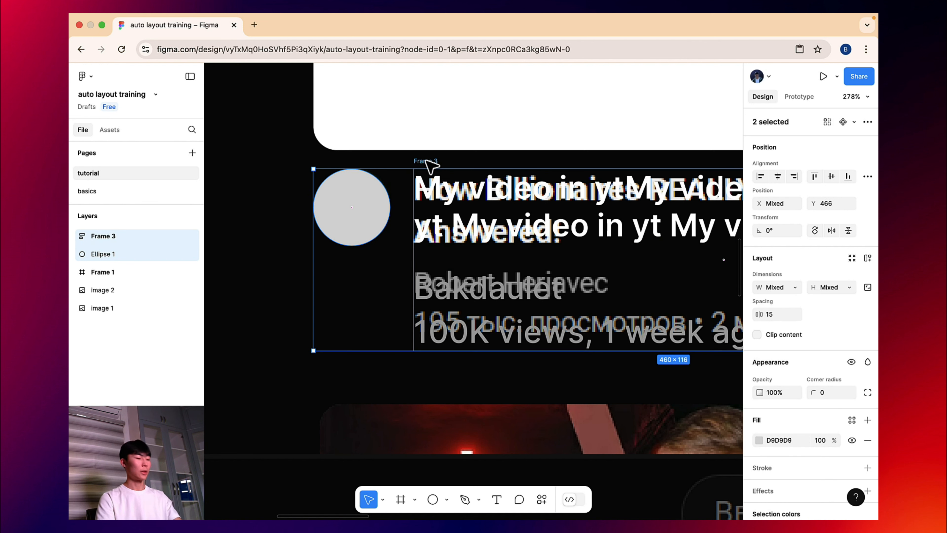
key("shift+a")
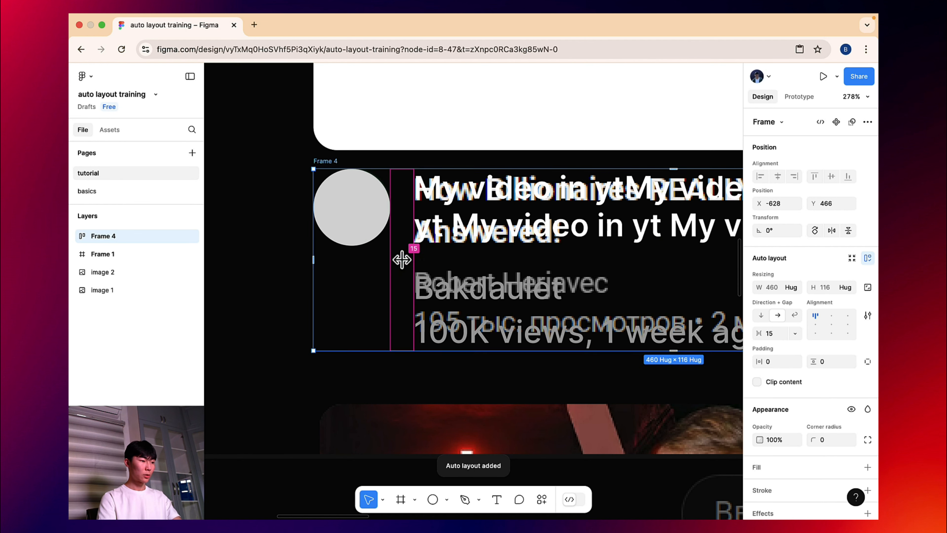
left_click(770, 334)
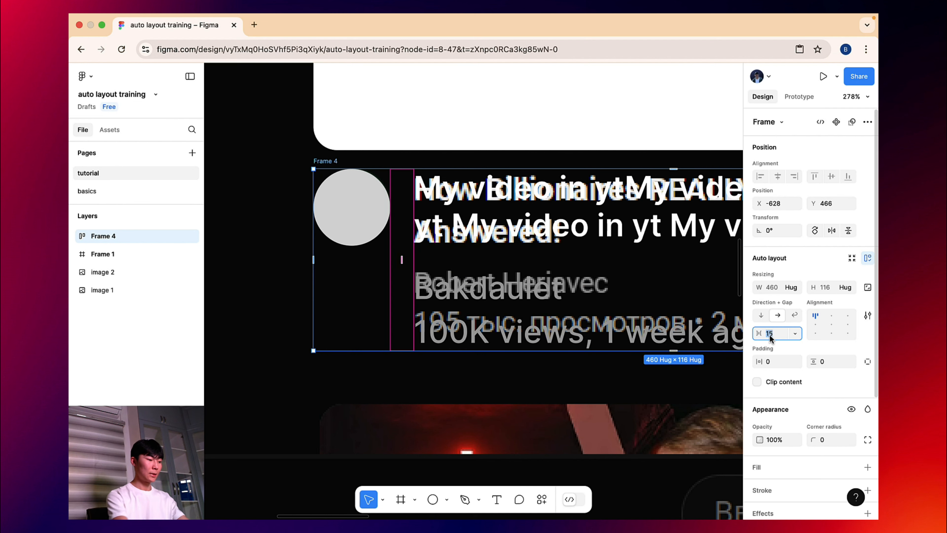
type("16")
key("Return")
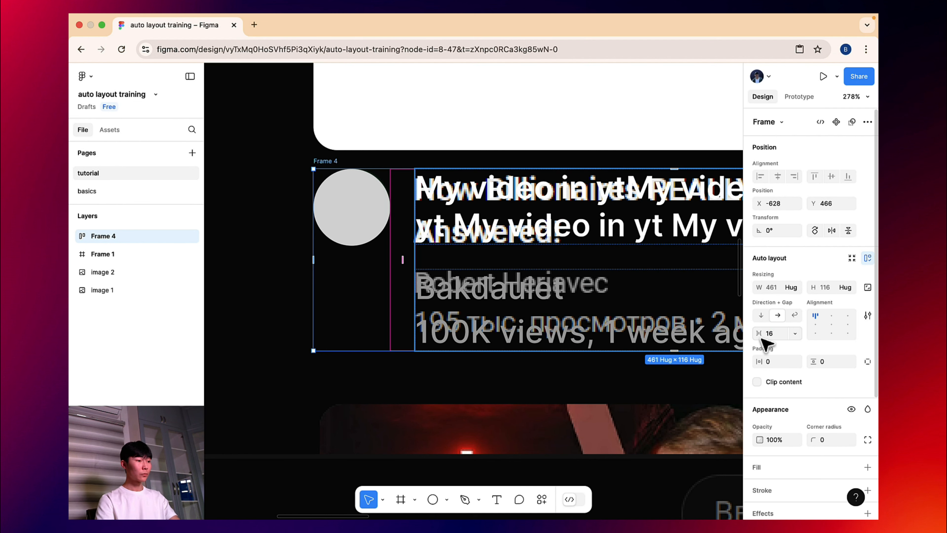
scroll(389, 163, "down", 5, "ctrl")
left_click(421, 187)
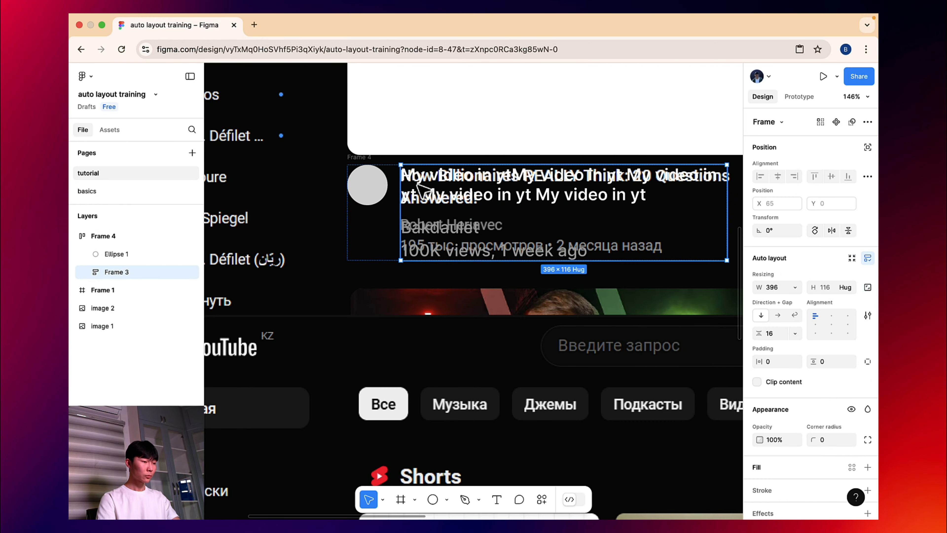
left_click(378, 172)
scroll(378, 172, "down", 5)
left_click(542, 185)
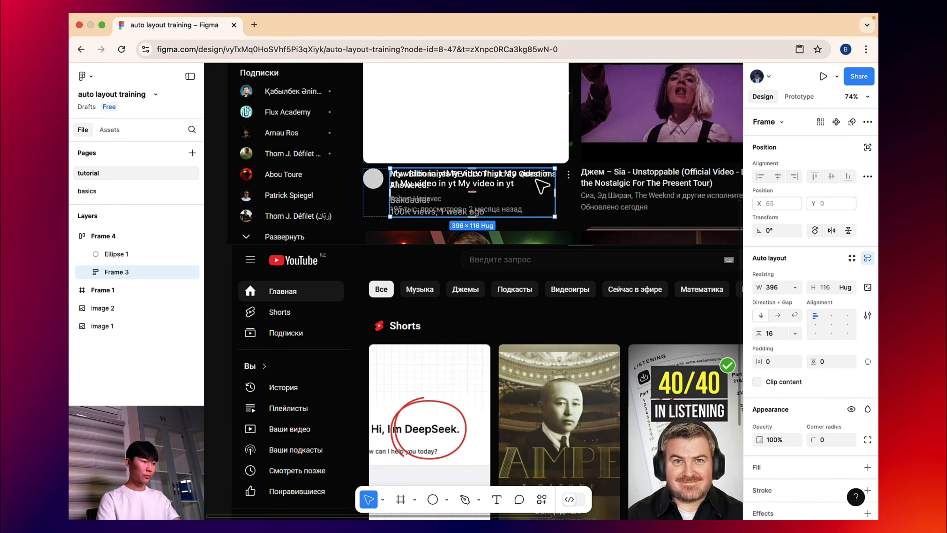
scroll(543, 186, "up", 5)
scroll(518, 208, "up", 4)
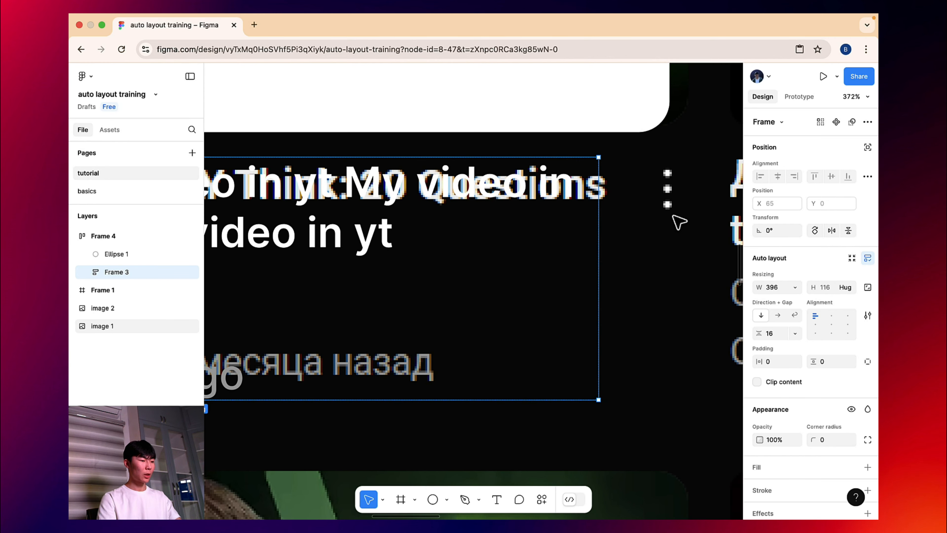
left_click(682, 221)
key("o")
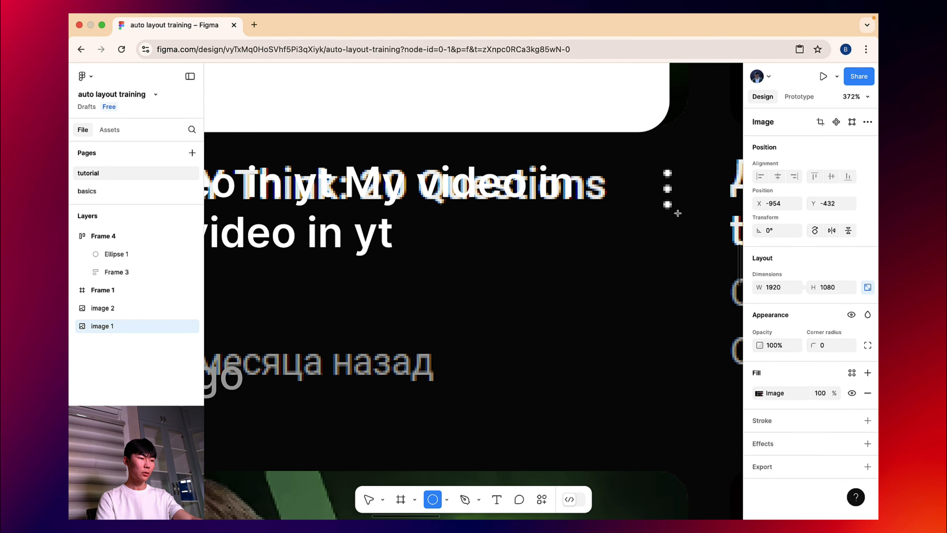
scroll(669, 191, "up", 5)
left_click_drag(659, 143, 674, 158)
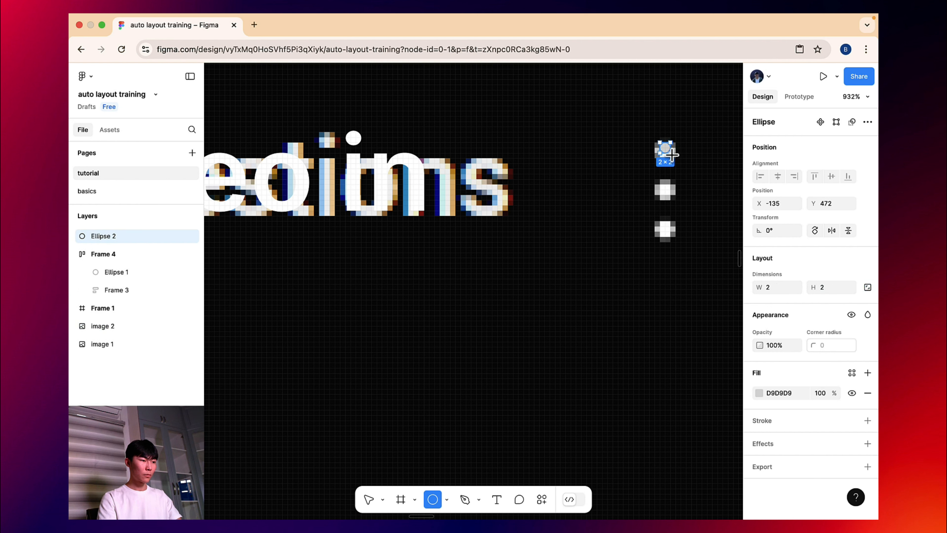
key("Delete")
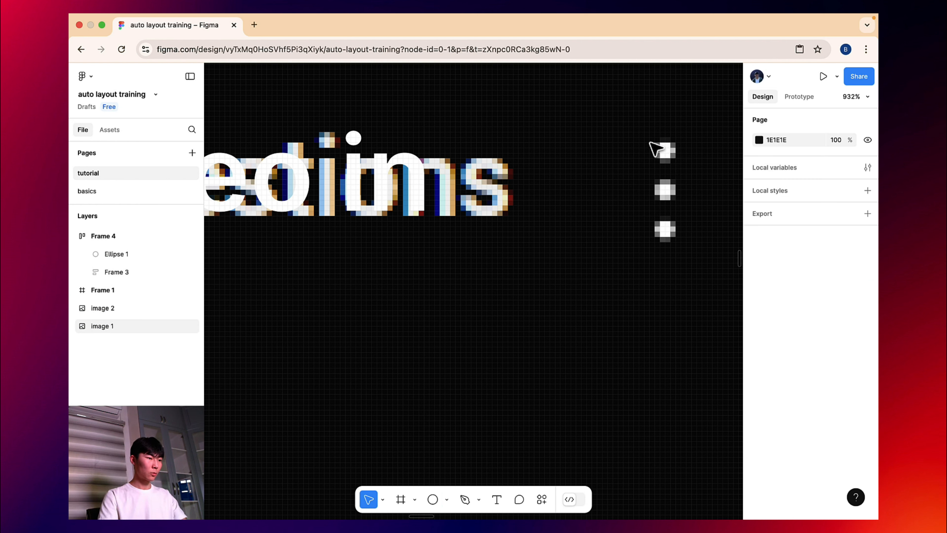
left_click_drag(658, 142, 667, 151)
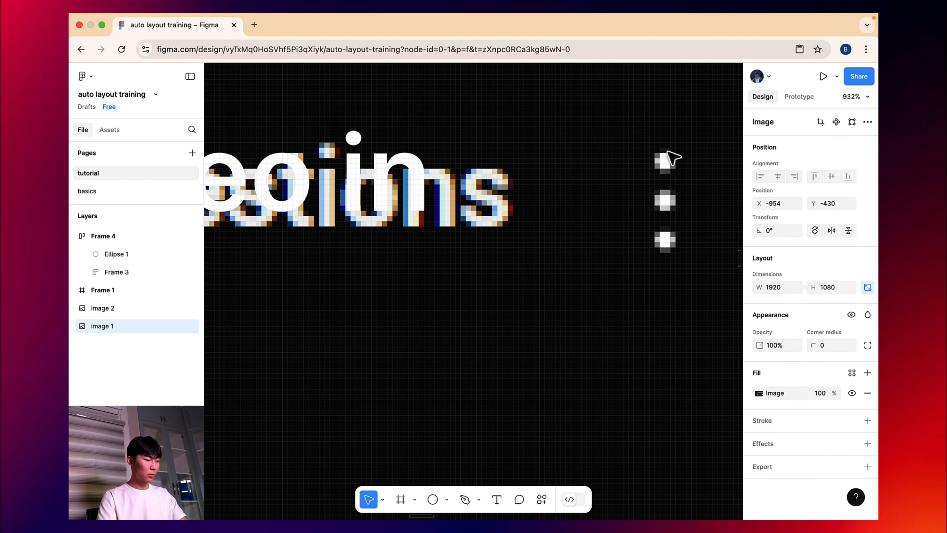
key("ctrl+z")
- Draw a 4 × 4 circle over the uppermost dot of the reference card's menu and duplicate it onto the two dots below
key("o")
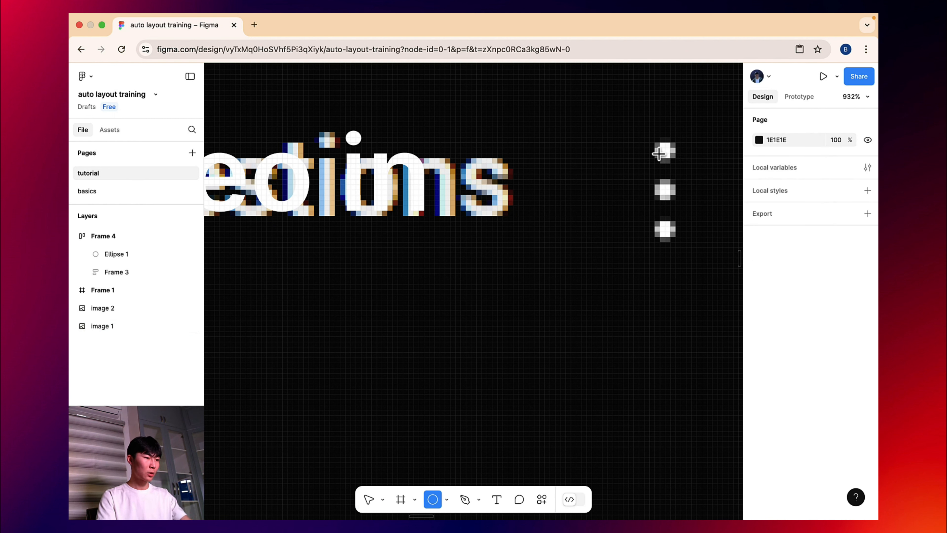
left_click_drag(660, 147, 670, 154)
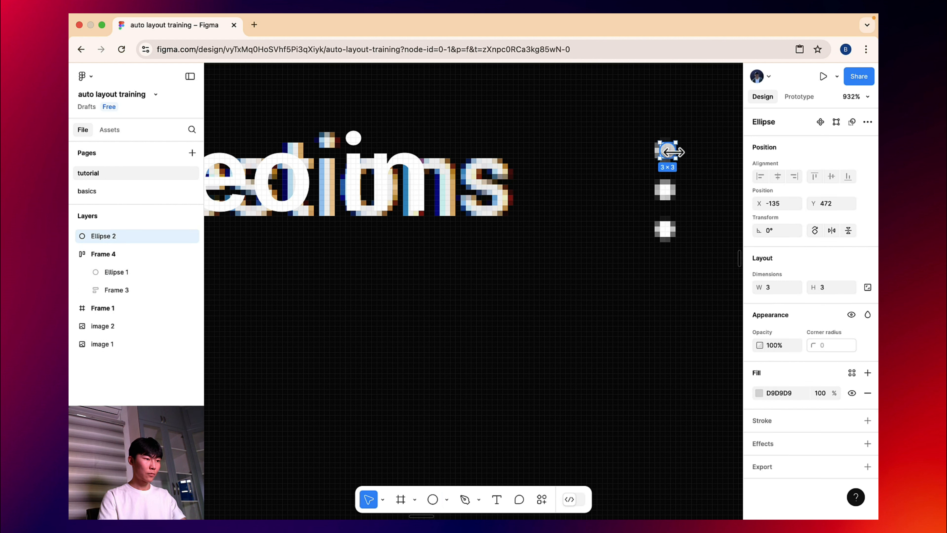
left_click_drag(676, 157, 672, 233)
left_click_drag(651, 148, 671, 205)
key("super+z")
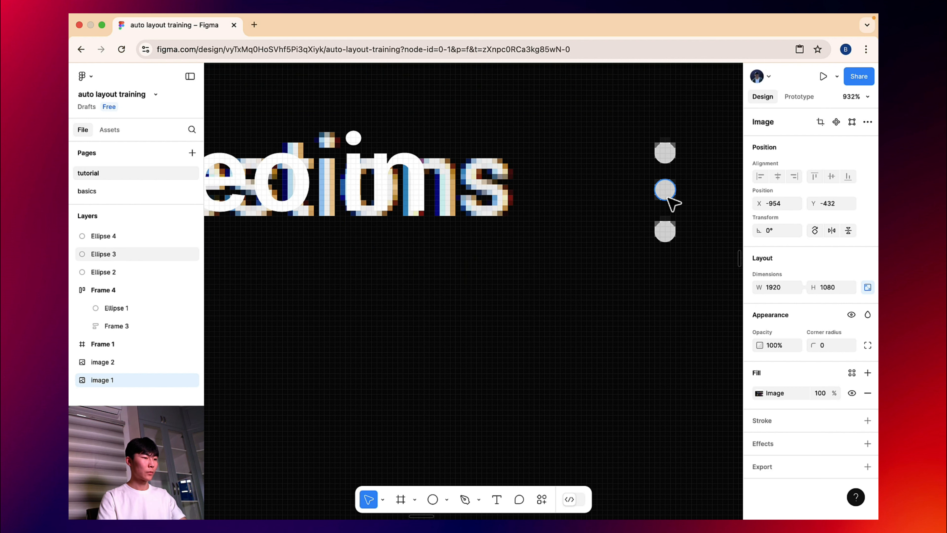
- Wrap the three menu dots in a vertical auto layout frame with a gap of 3
left_click(667, 153)
left_click(673, 196, "shift")
left_click(668, 232, "shift")
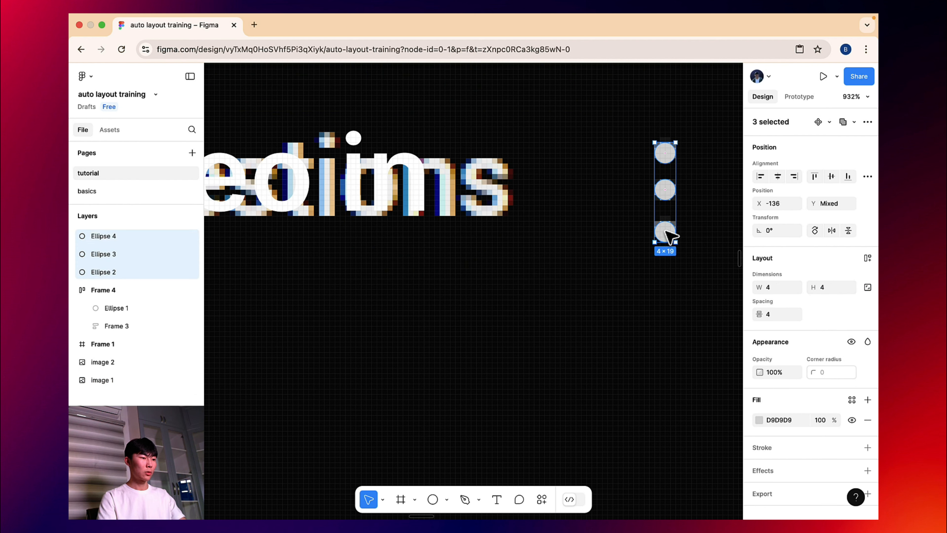
key("shift+a")
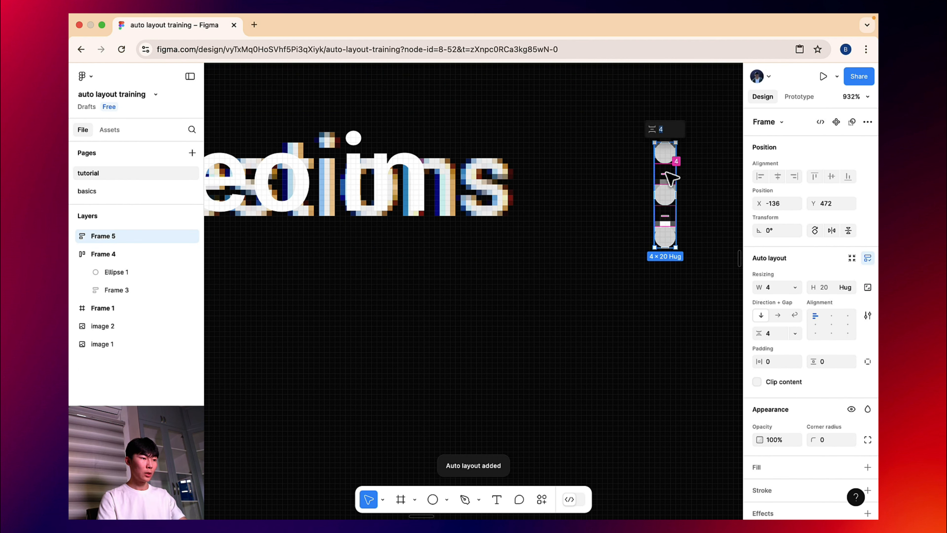
type("3")
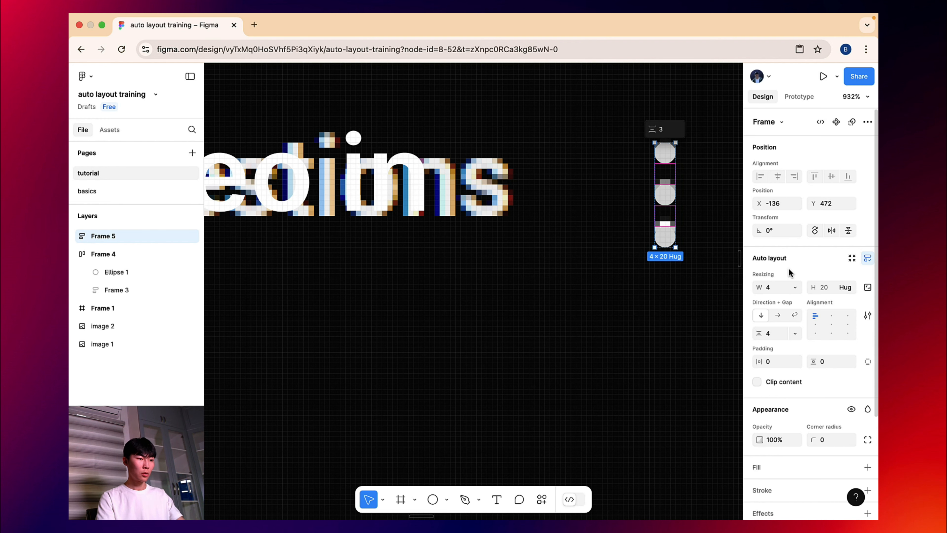
key("Return")
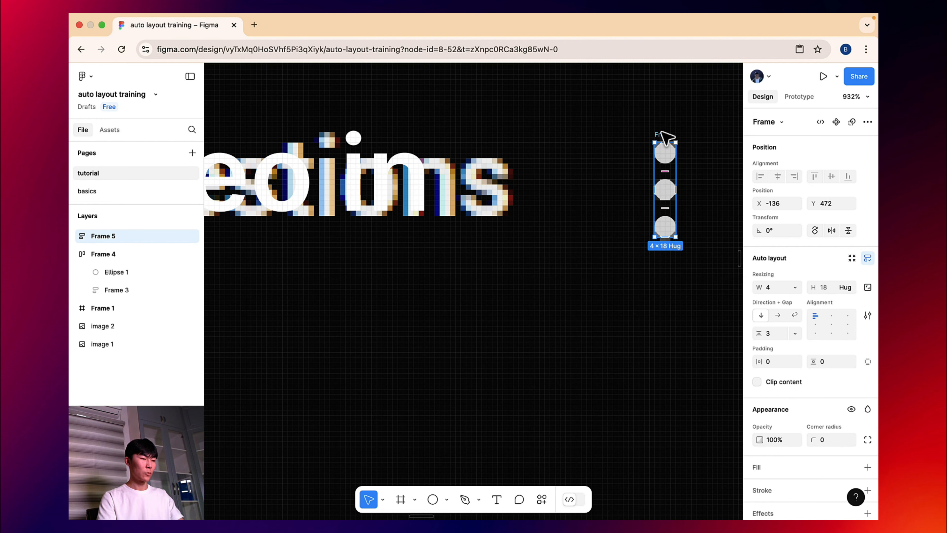
- Wrap the video title text in its own auto layout frame inside the text block
scroll(662, 132, "down", 5)
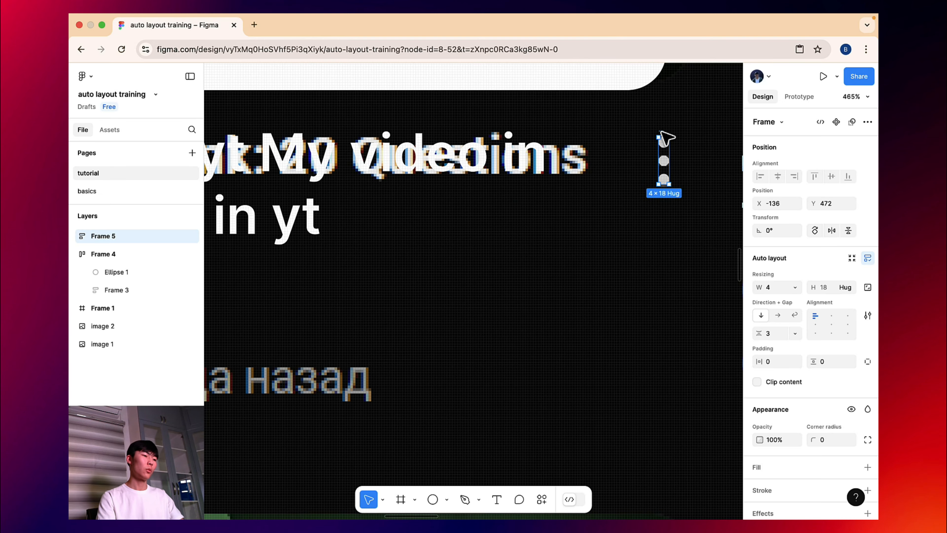
double_click(500, 145)
scroll(499, 145, "down", 4)
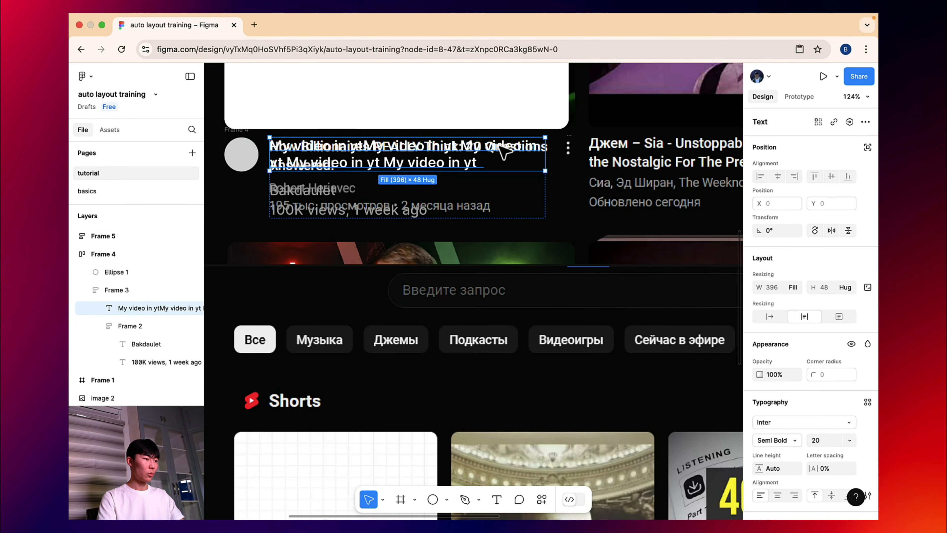
scroll(567, 151, "up", 4)
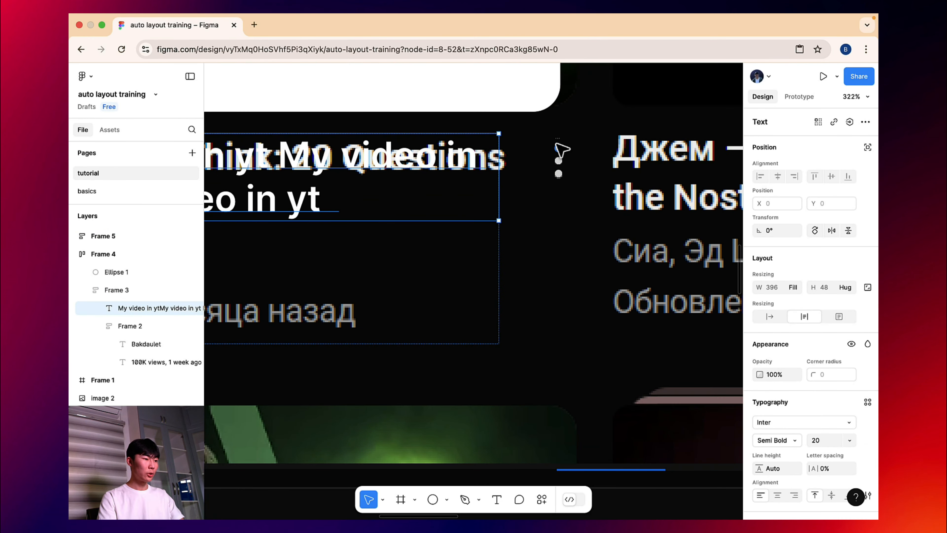
left_click(559, 150)
left_click(423, 180)
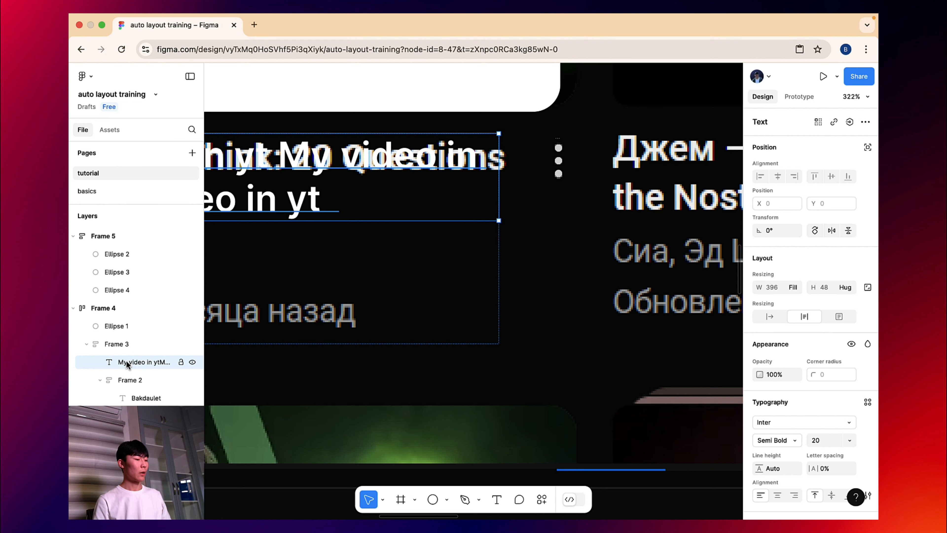
key("shift+a")
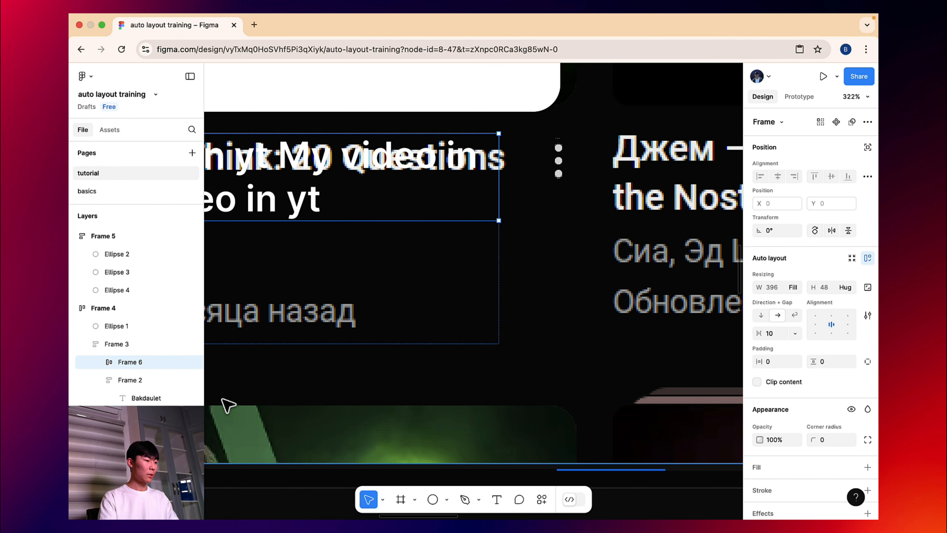
- Rename the menu dots frame 3dots and move it into the auto layout frame that holds the video title
left_click(558, 154)
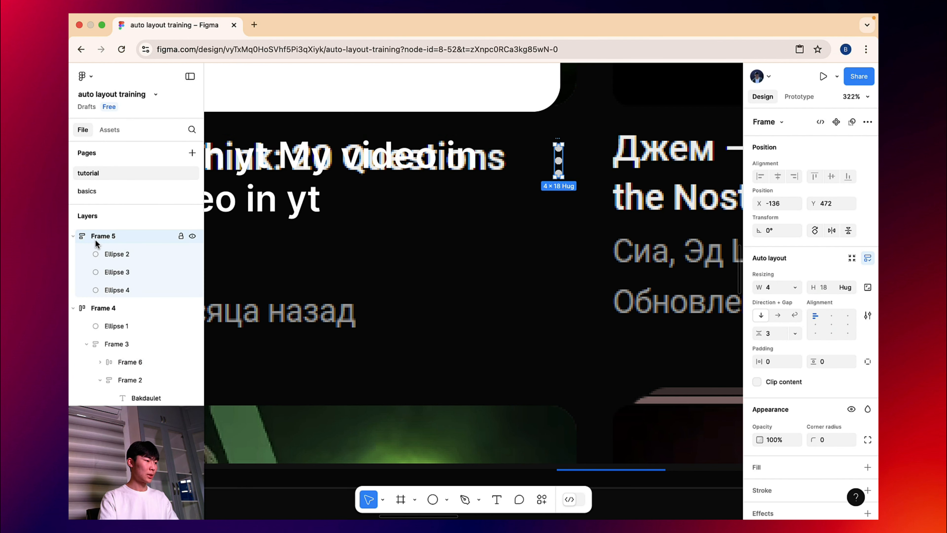
double_click(110, 235)
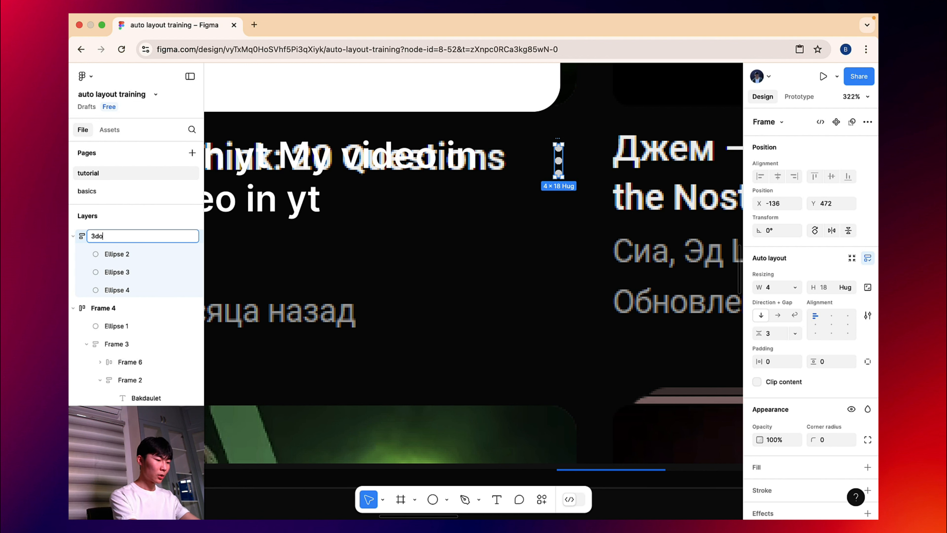
key("Return")
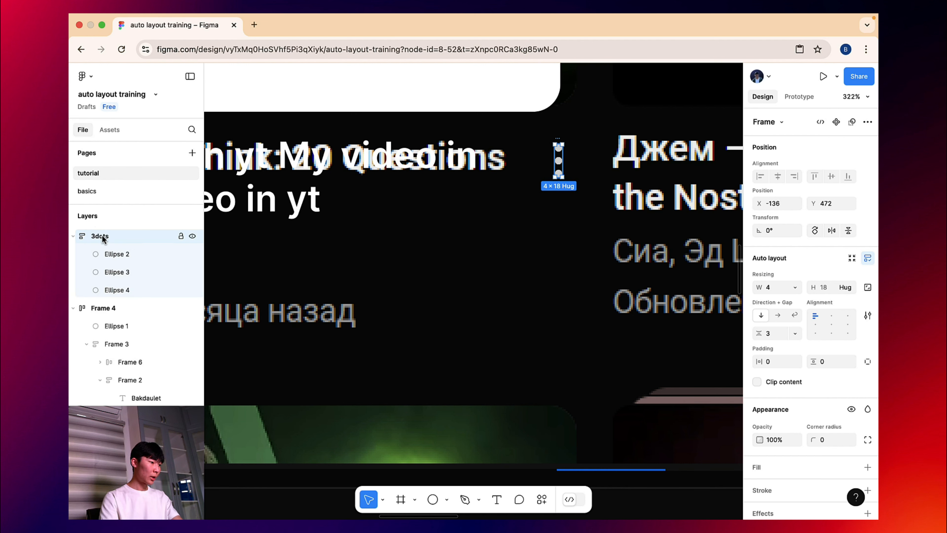
left_click_drag(102, 235, 129, 363)
scroll(432, 200, "down", 2)
scroll(431, 200, "down", 4)
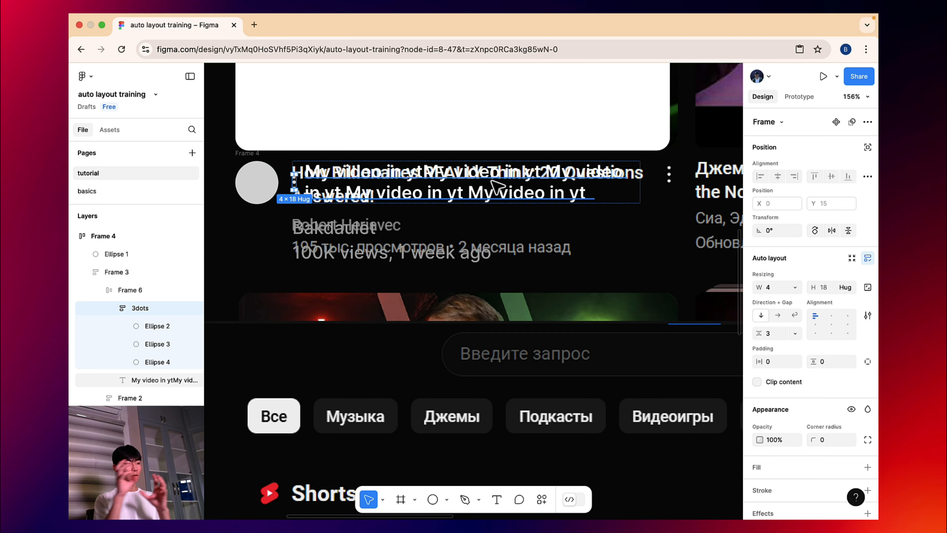
- Align the contents of the auto layout frame holding the video title and the three dots to the left centre
scroll(497, 186, "up", 5)
scroll(497, 186, "down", 4)
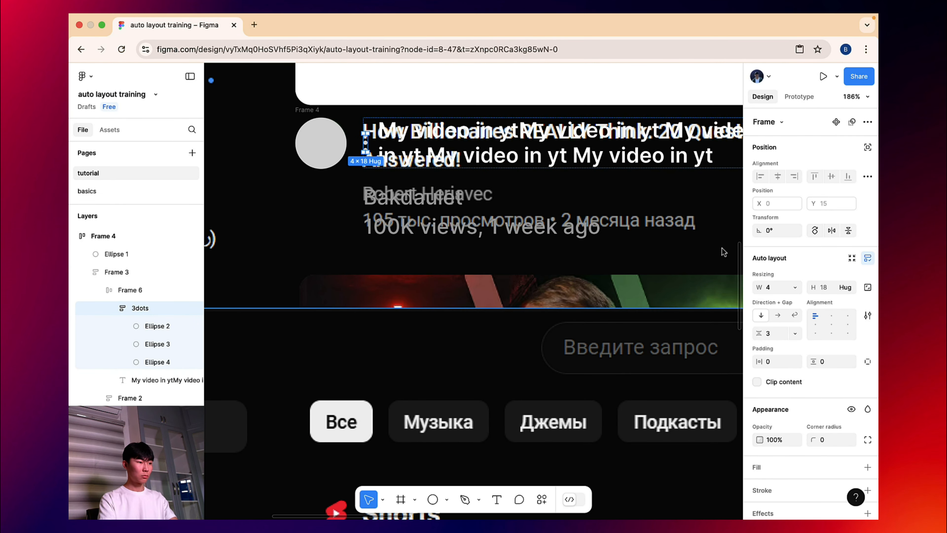
scroll(410, 166, "up", 5)
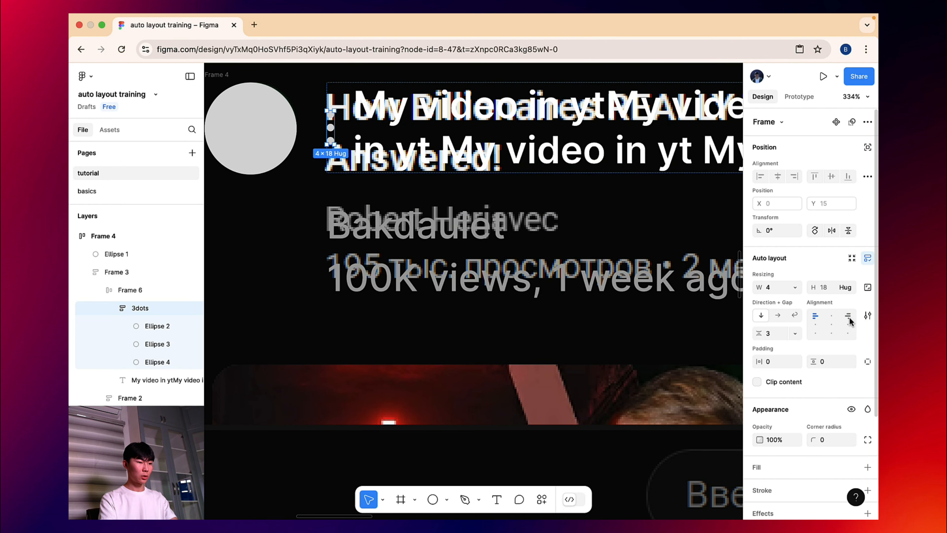
left_click(815, 327)
left_click(466, 156)
left_click(342, 89)
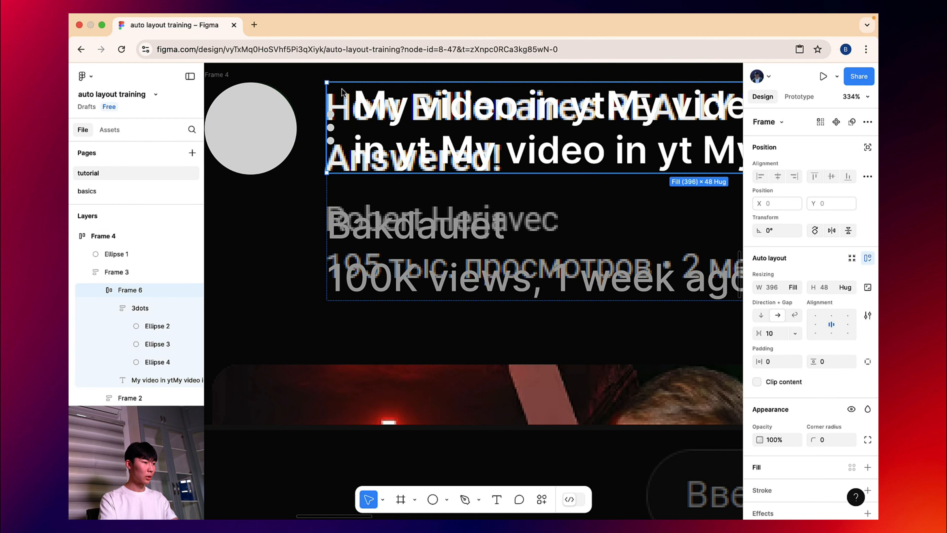
left_click(813, 325)
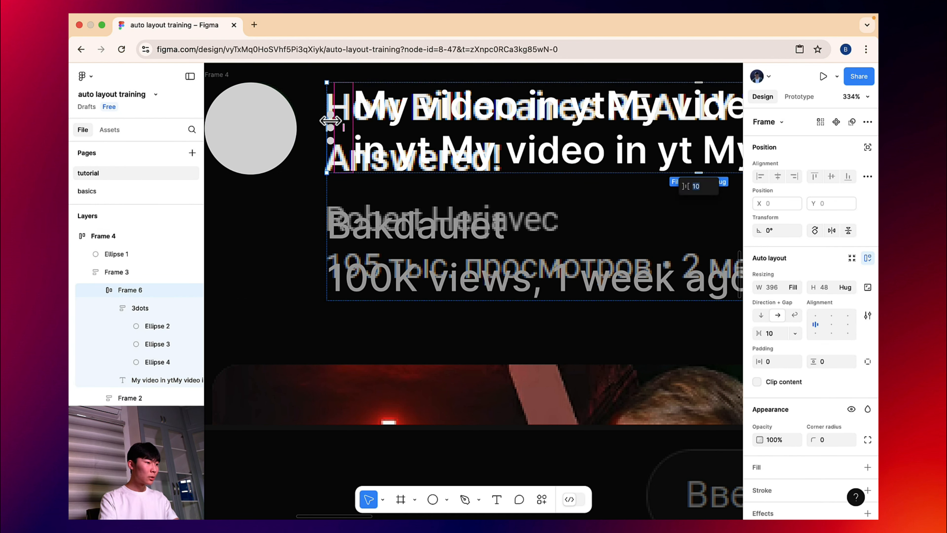
- Reorder the title row so that the video title text comes before the three dots
scroll(488, 112, "down", 5)
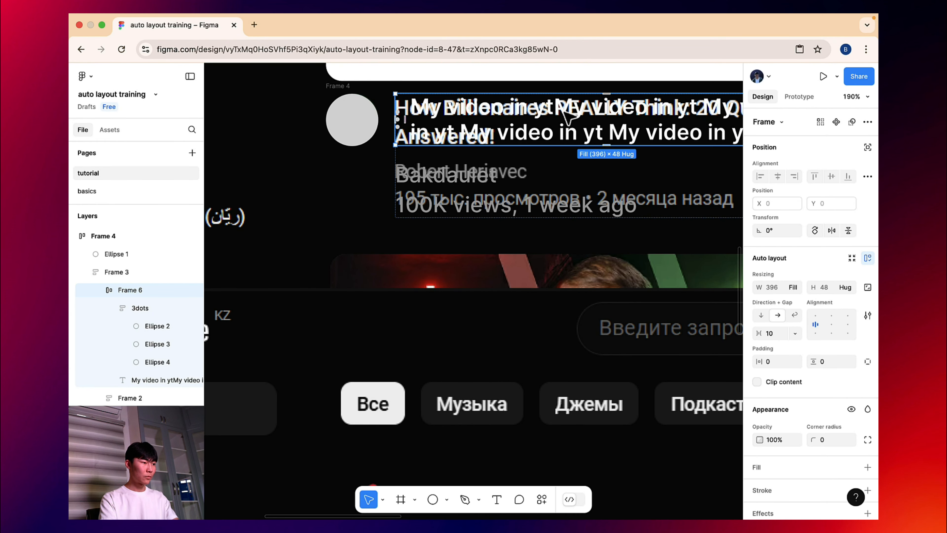
left_click_drag(557, 120, 508, 116)
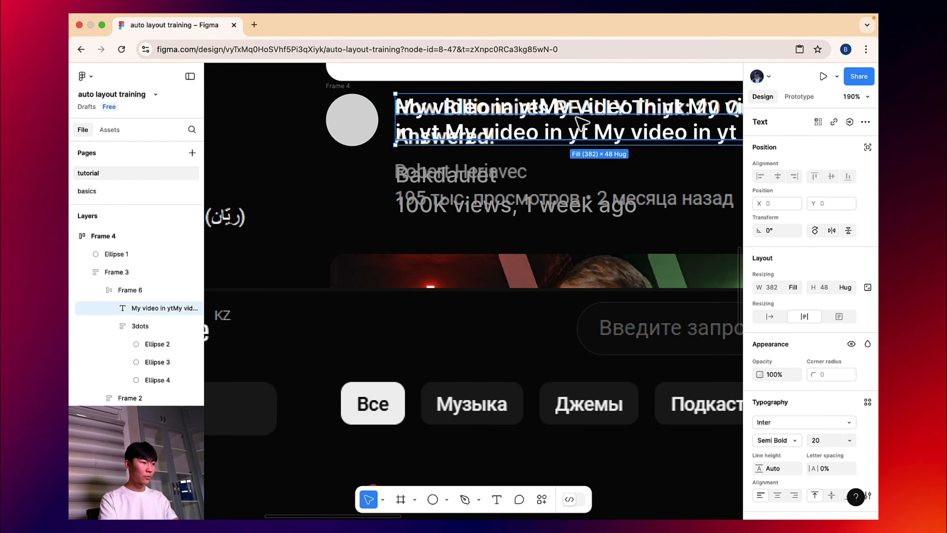
scroll(577, 116, "down", 5)
left_click(686, 133)
scroll(596, 149, "down", 4)
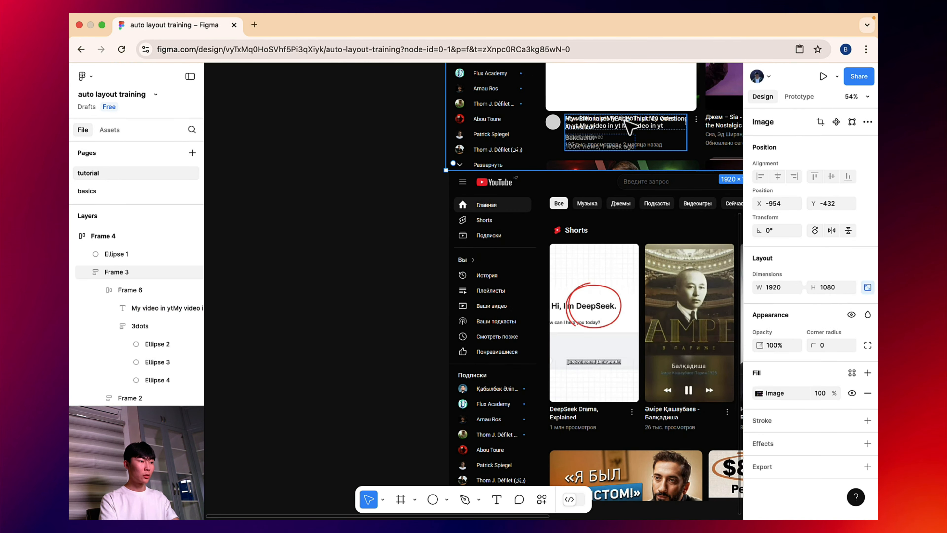
scroll(532, 213, "down", 3)
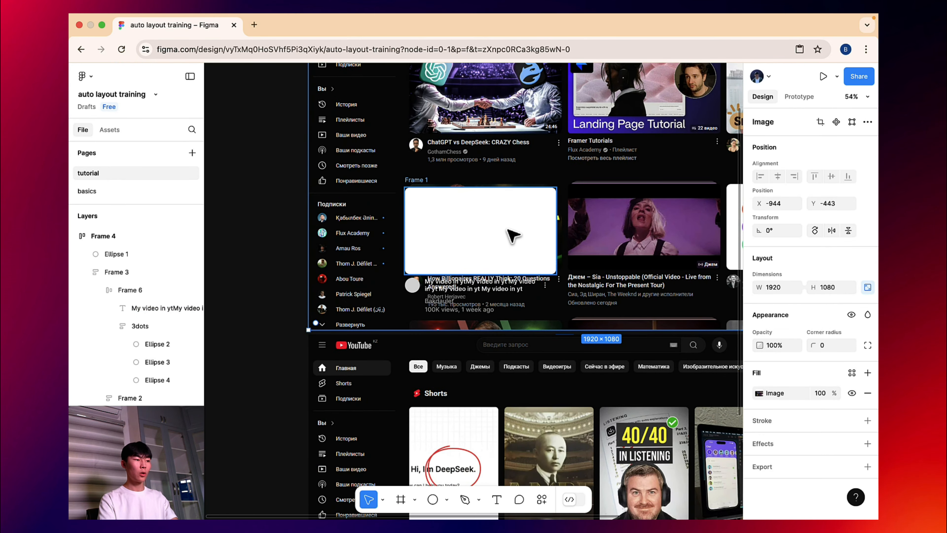
left_click(484, 223)
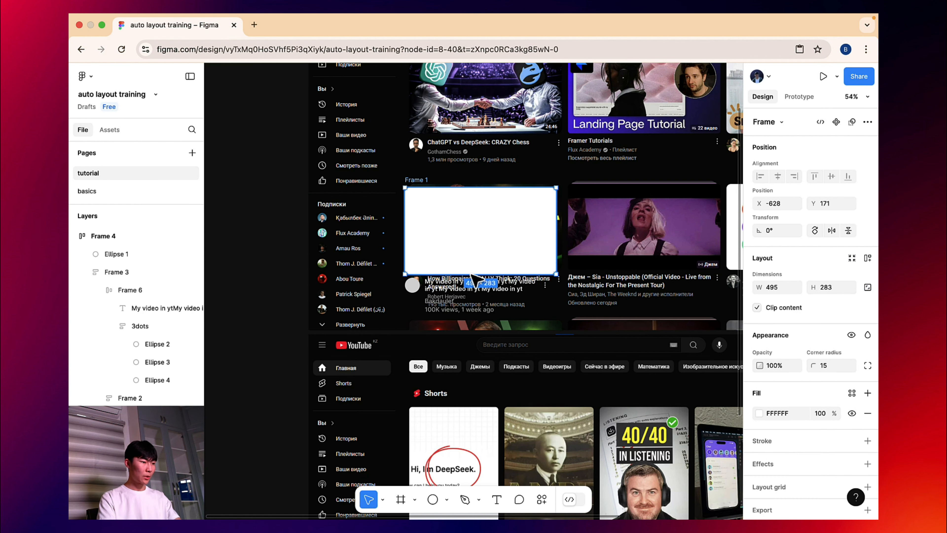
left_click(468, 298, "shift")
left_click(415, 290, "shift")
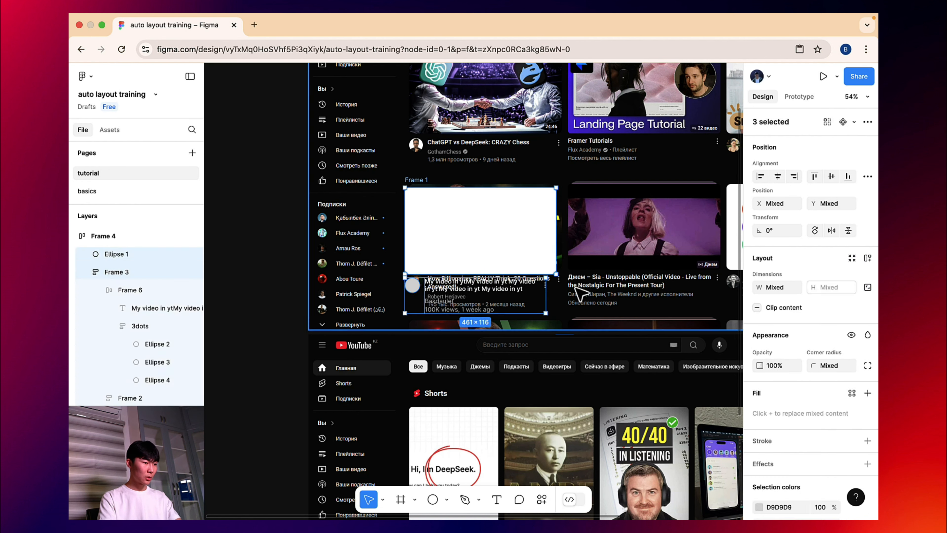
left_click(573, 287)
- Move the white thumbnail and the video details frame together off the reference screenshot onto an empty area of the canvas
left_click(502, 292)
left_click(421, 292)
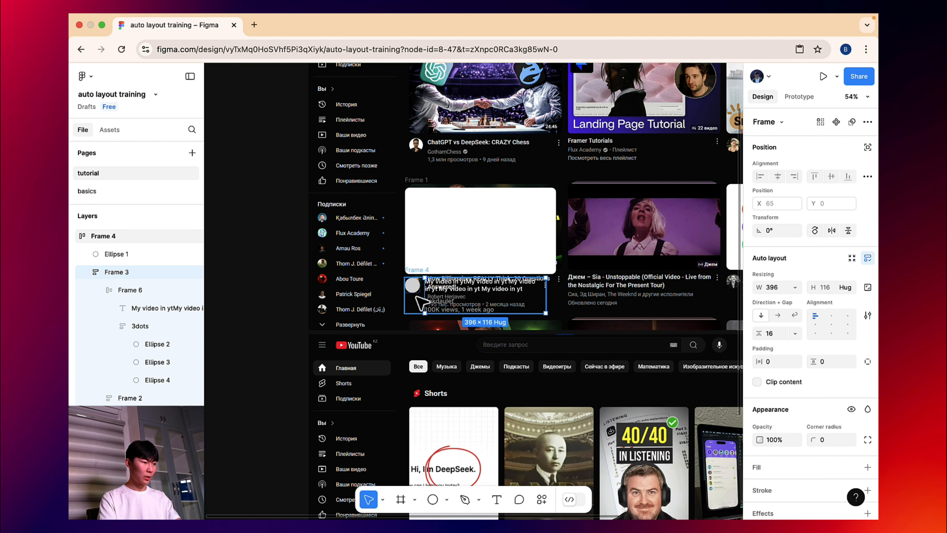
left_click(454, 228, "shift")
scroll(503, 217, "right", 6)
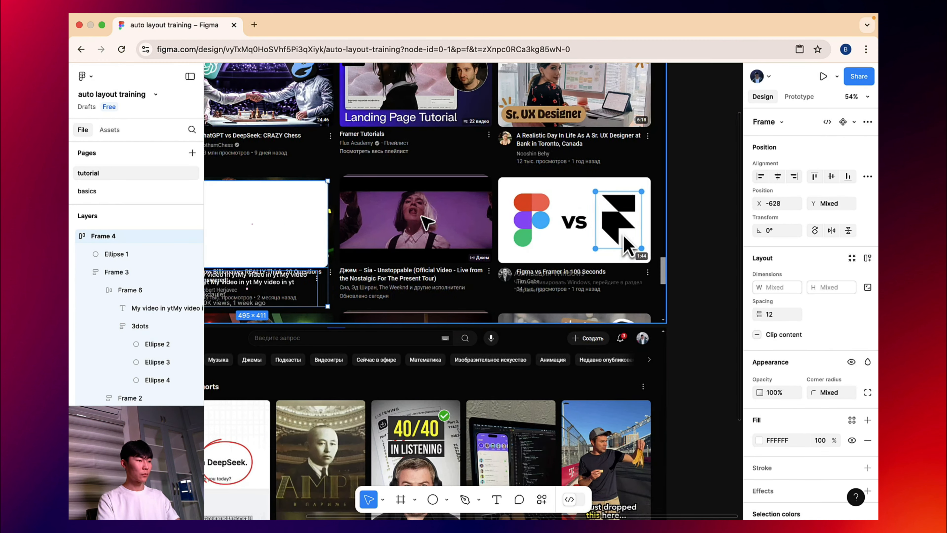
scroll(276, 211, "down", 4)
left_click_drag(276, 211, 507, 128)
scroll(536, 208, "up", 4)
left_click(456, 155)
scroll(506, 128, "up", 4)
left_click_drag(531, 195, 484, 132)
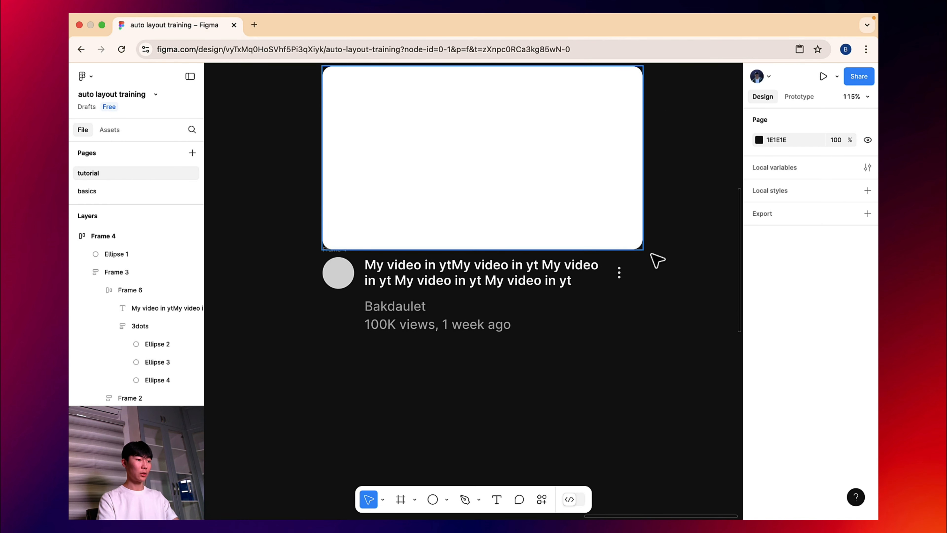
- Move the video details frame down to Y 460 beneath the thumbnail and rename it content
left_click(340, 266)
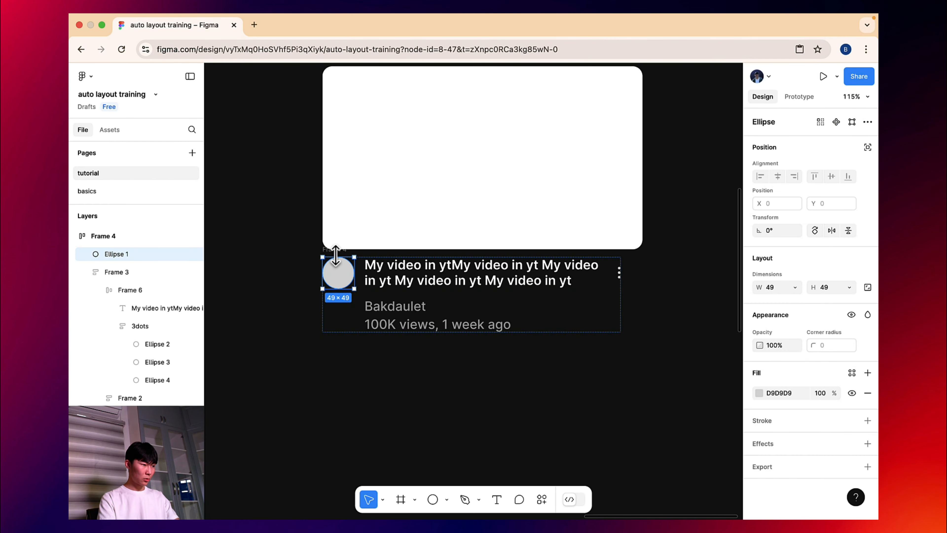
left_click(332, 249)
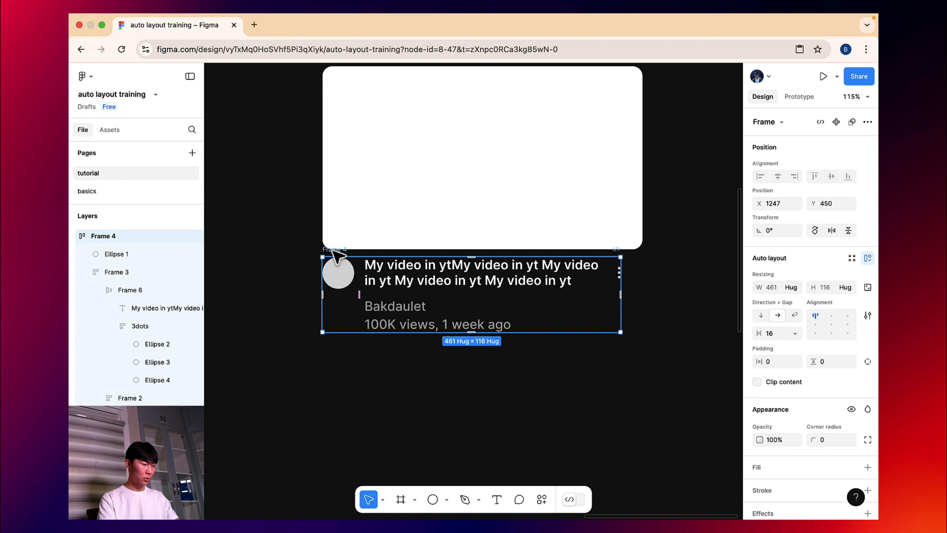
left_click_drag(332, 250, 332, 257)
double_click(334, 255)
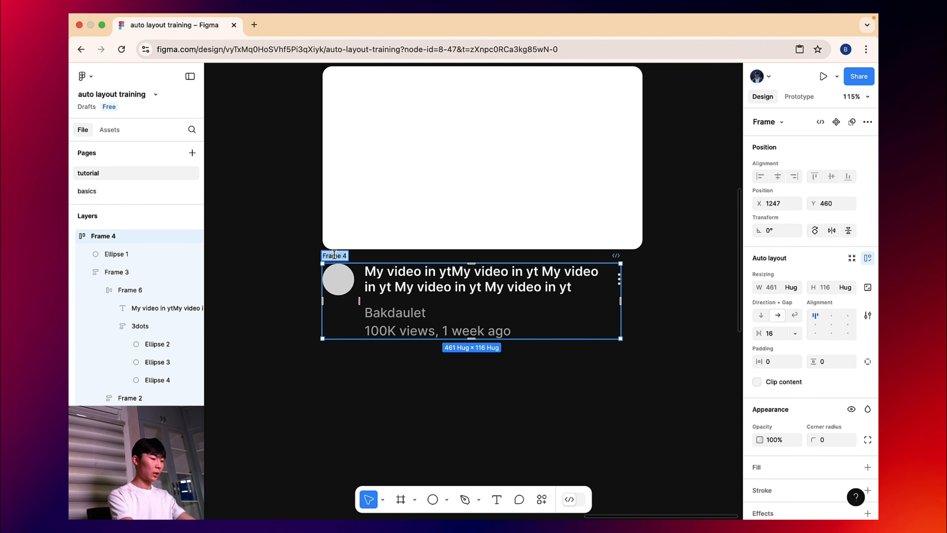
type("content")
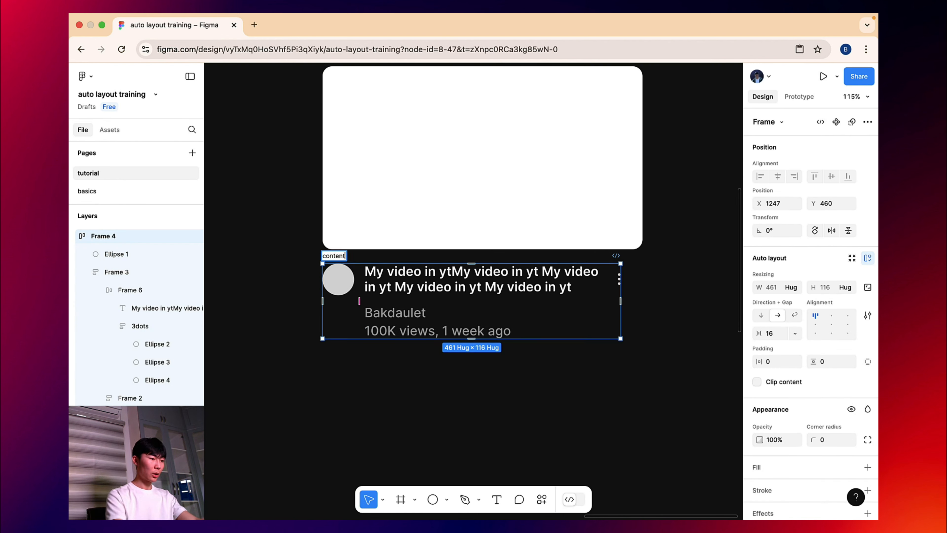
left_click(306, 233)
- Wrap the content frame and the thumbnail in a vertical auto layout frame with a gap of 22
left_click(338, 256)
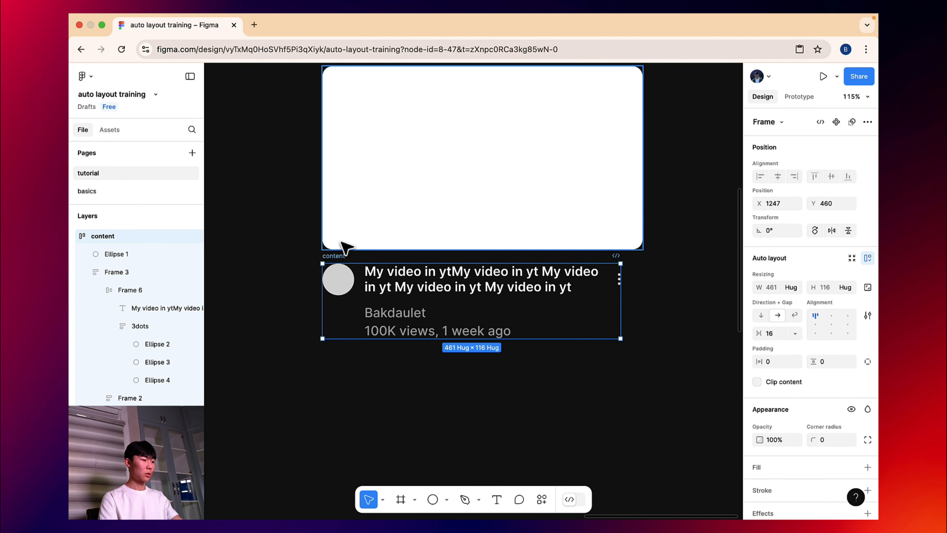
left_click(384, 156, "shift")
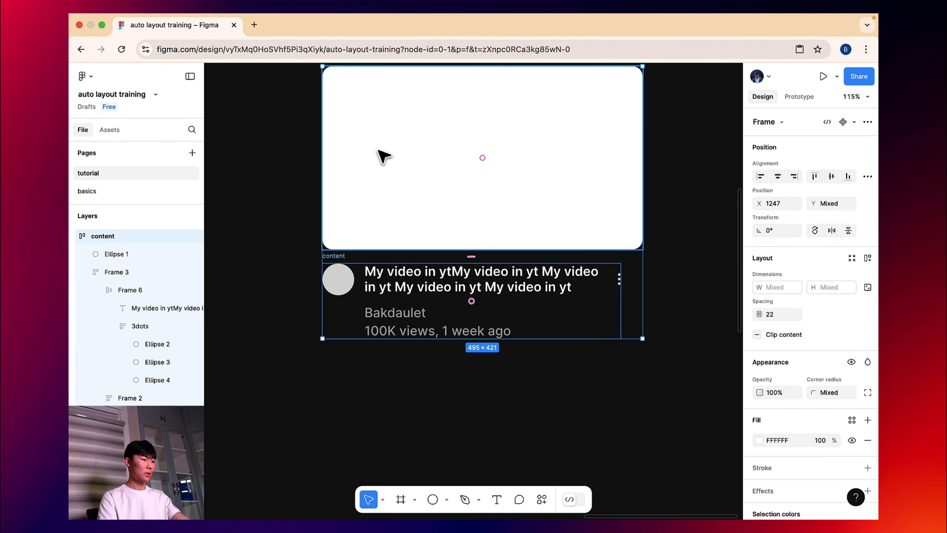
key("shift+a")
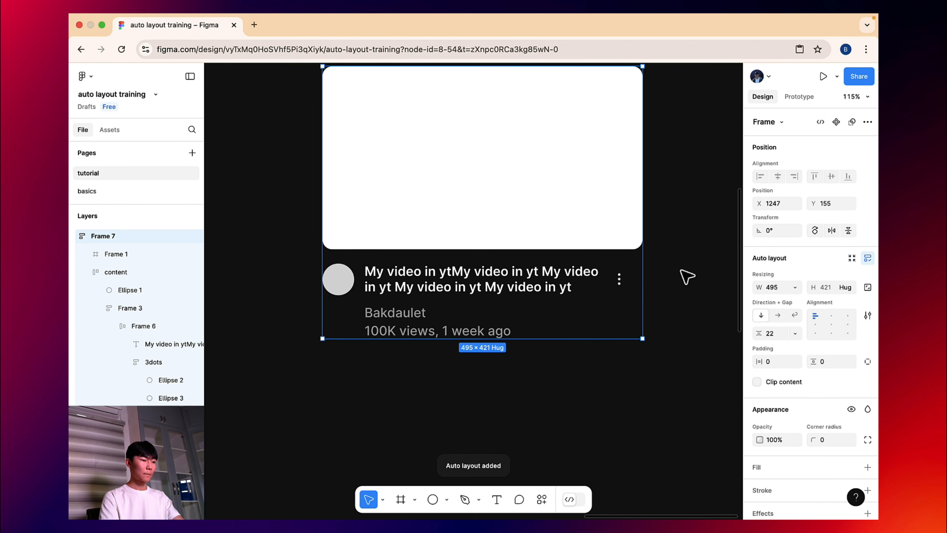
- Rename the auto layout frame that encloses the whole card as video
scroll(503, 187, "up", 2)
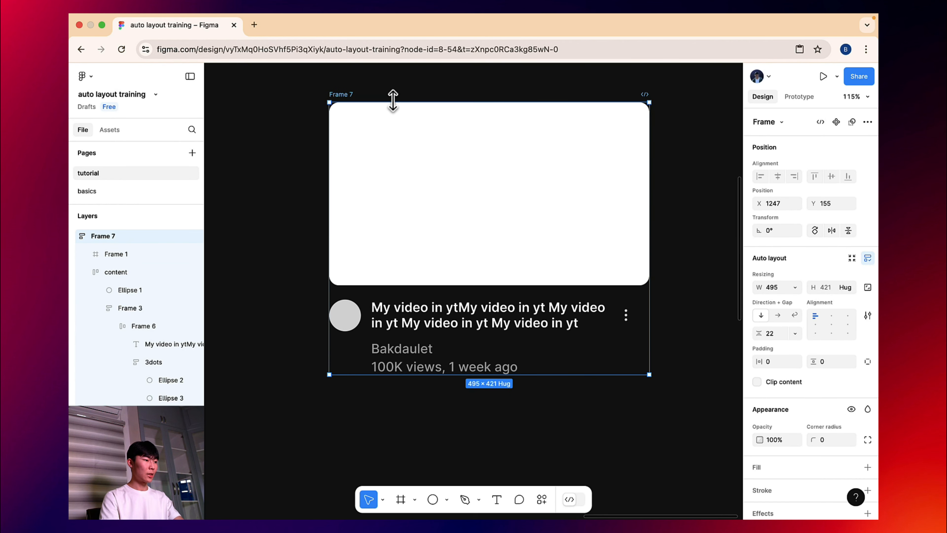
double_click(340, 94)
type("vi")
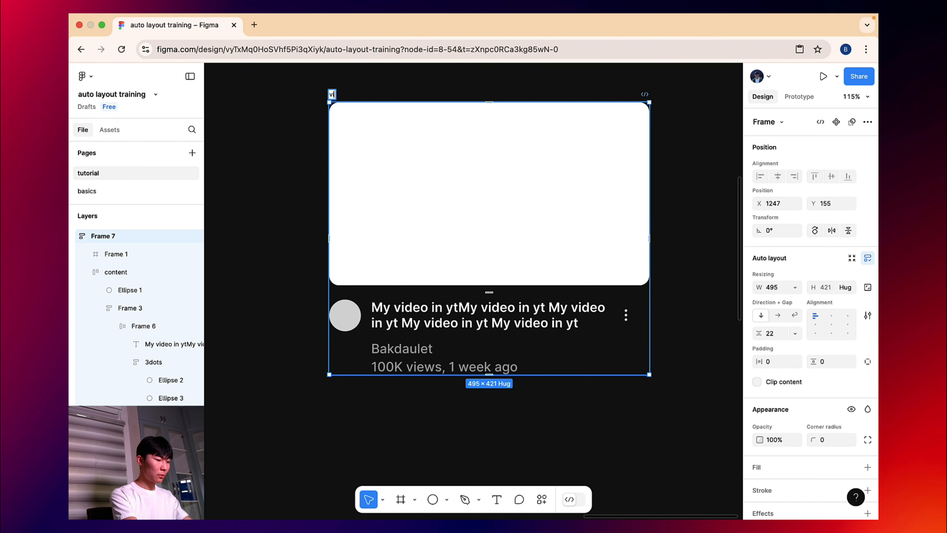
type("deo")
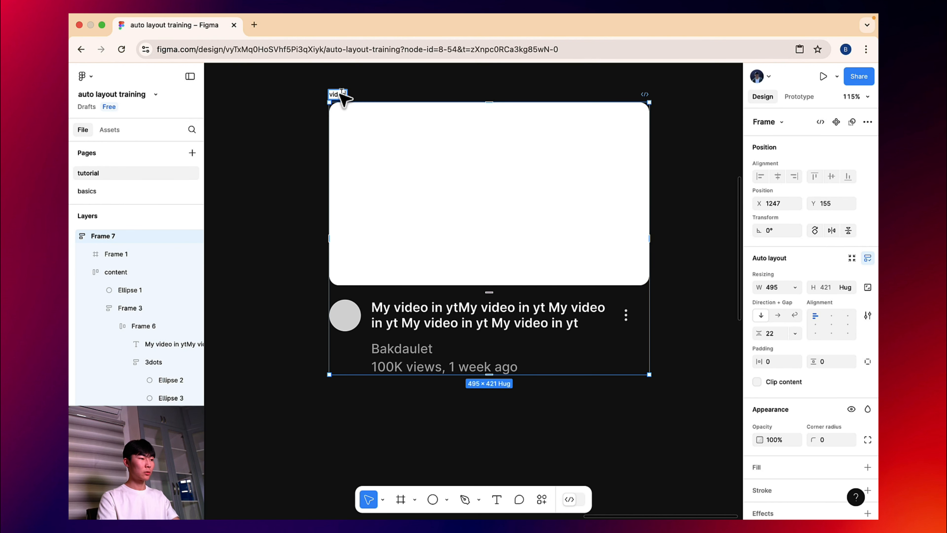
key("Return")
left_click(407, 87)
- Set the content frame's width to Fill container within the video frame
left_click(478, 335)
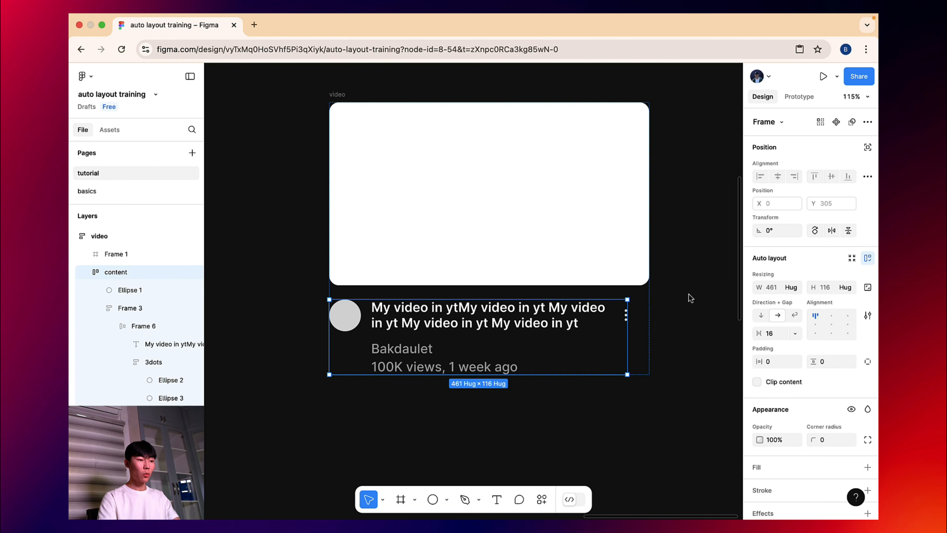
left_click(795, 289)
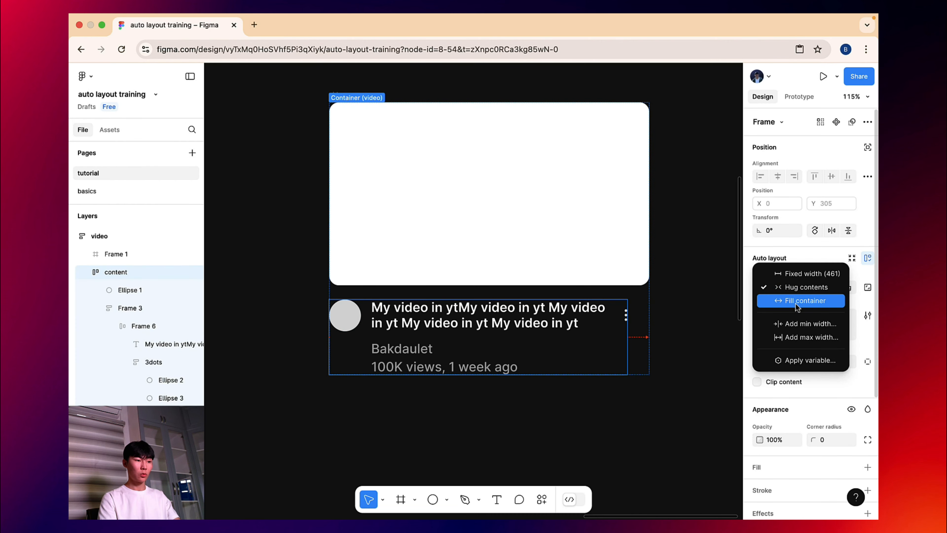
left_click(796, 301)
- Set the width of the text block beside the avatar to Fill container
left_click(583, 327)
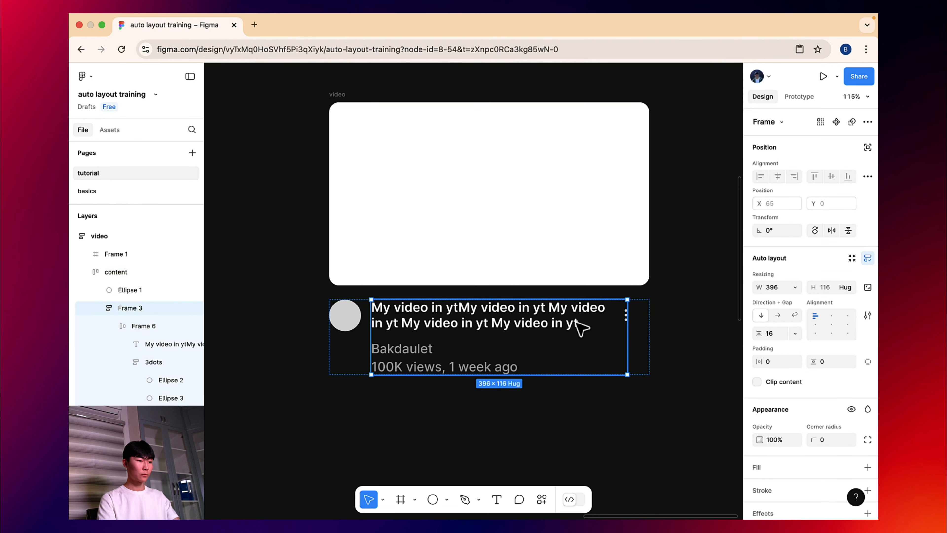
left_click(797, 287)
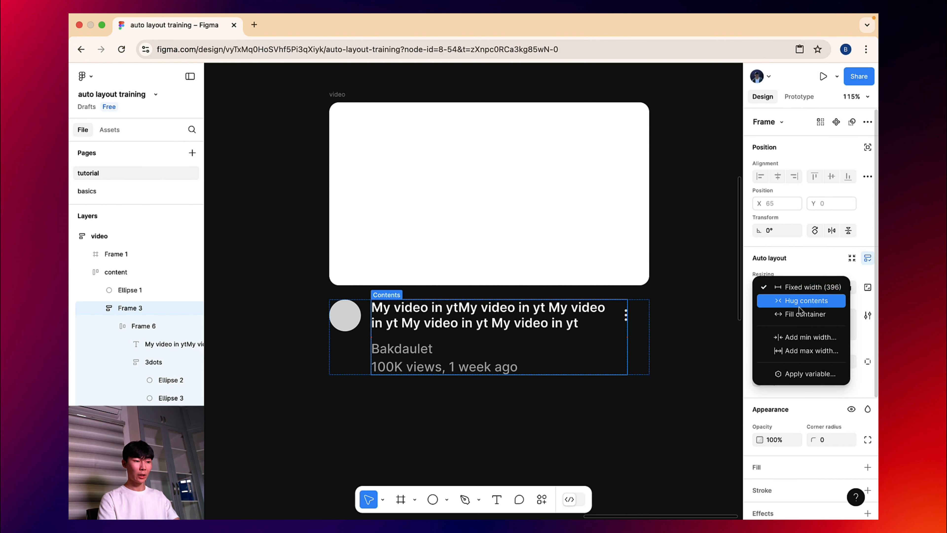
left_click(799, 302)
left_click(795, 287)
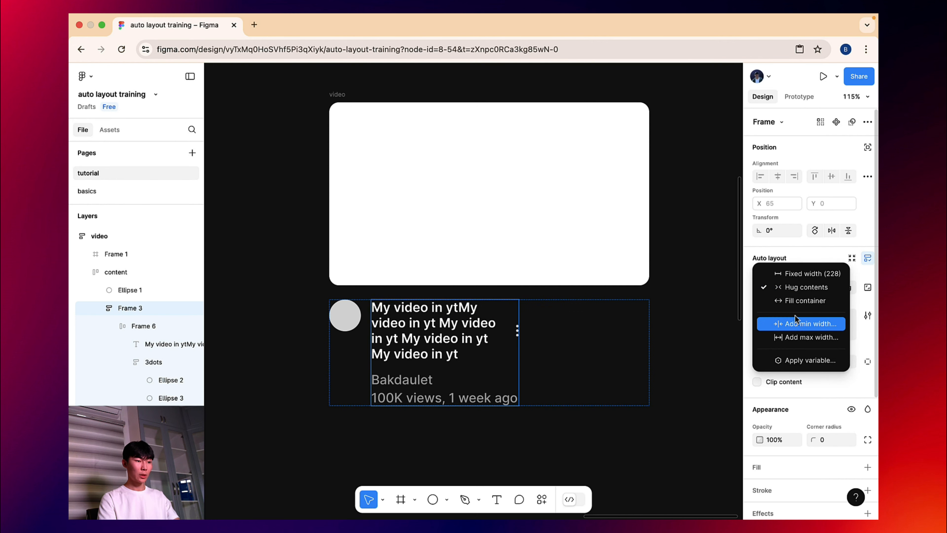
left_click(796, 300)
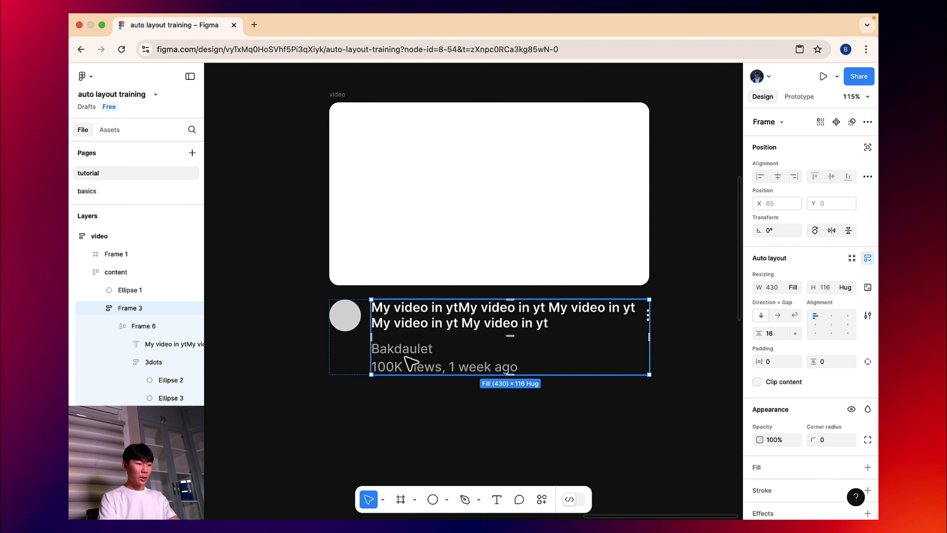
- Set the width of the frame holding the channel name and view count to Fill container
double_click(421, 360)
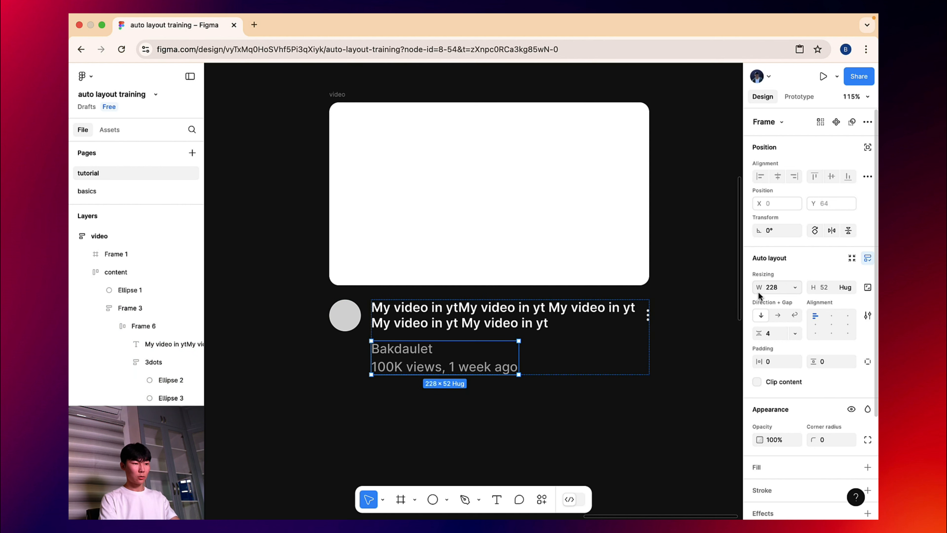
left_click(795, 287)
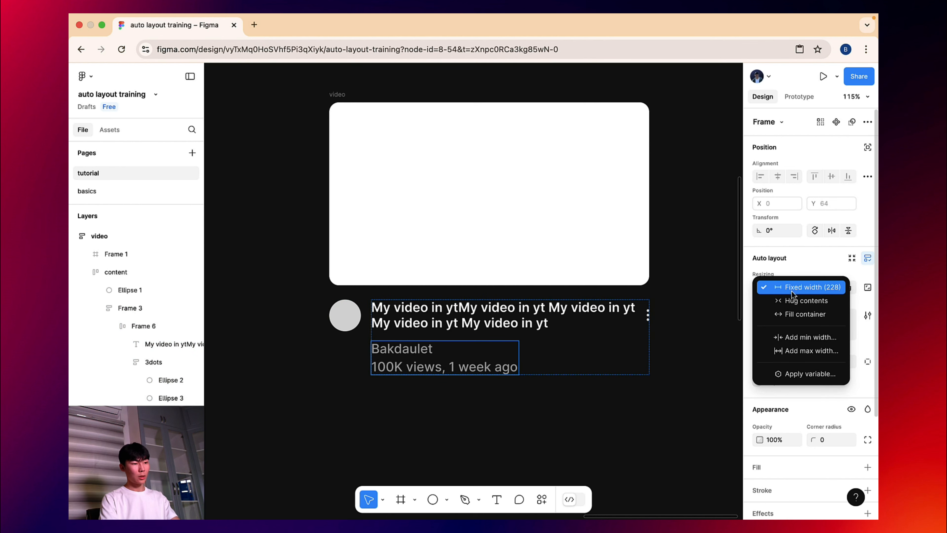
left_click(793, 315)
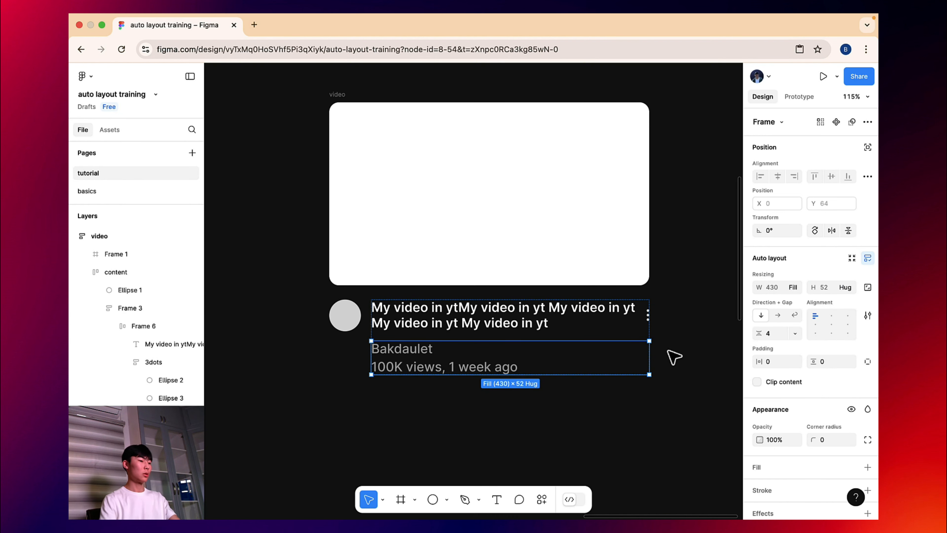
- Set the video title text's width to Fill container within its row
left_click(617, 311)
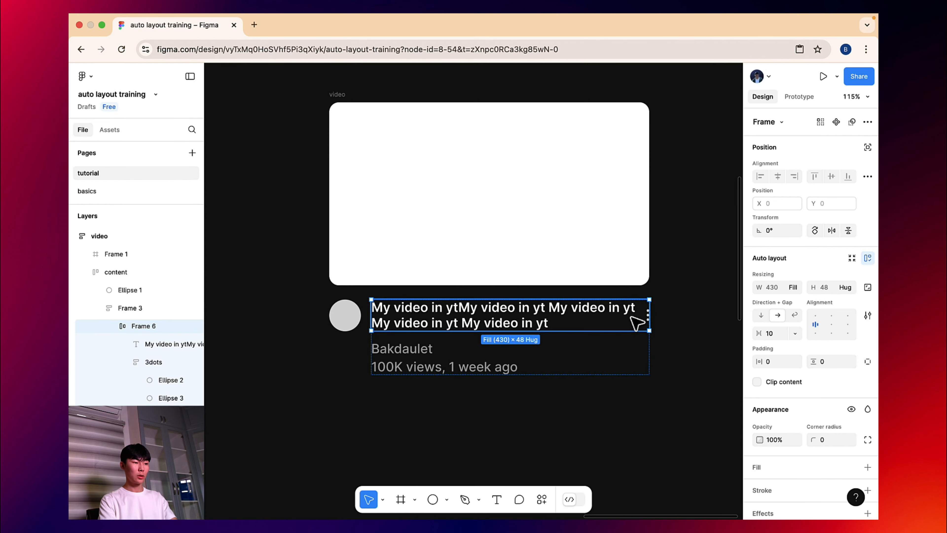
left_click(501, 322)
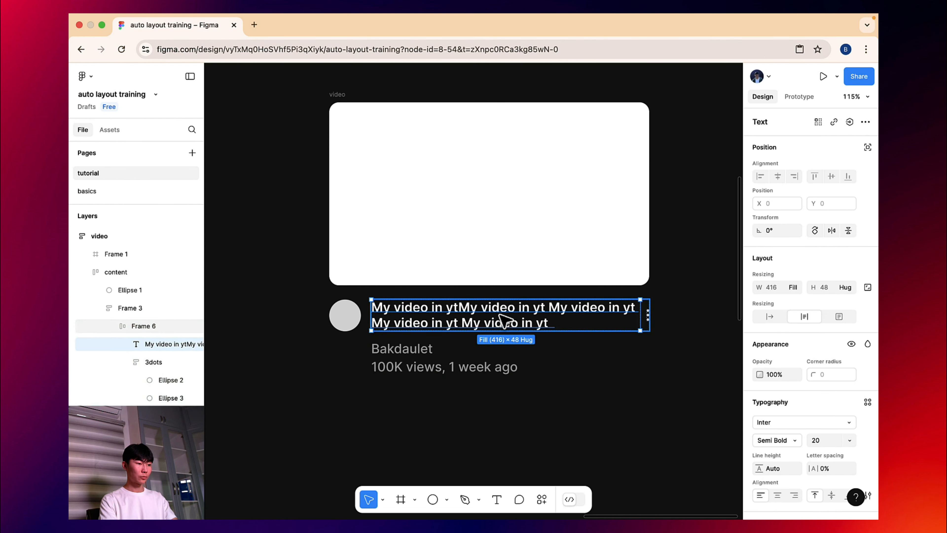
left_click(796, 289)
left_click(804, 291)
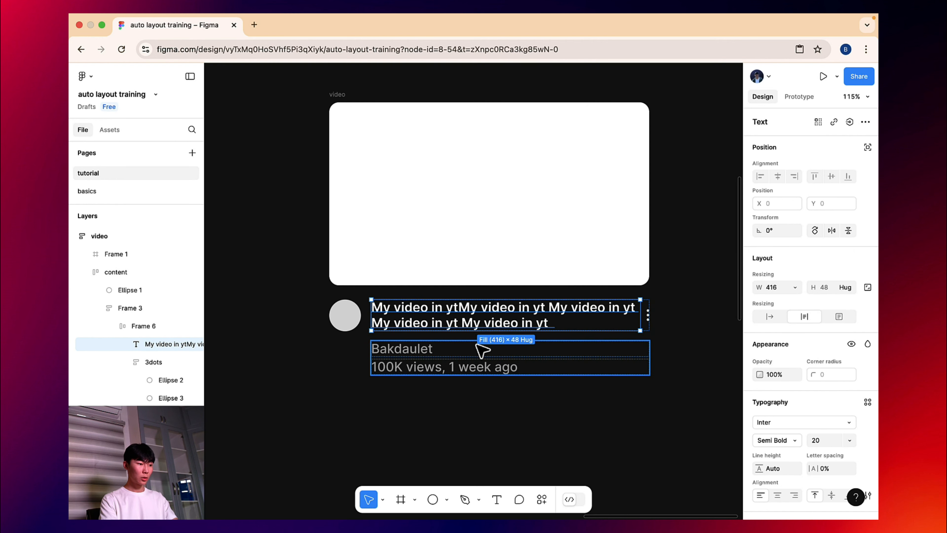
- Set the widths of the channel name text and the view count text to Fill container
left_click(418, 351)
left_click(417, 350)
left_click(796, 291)
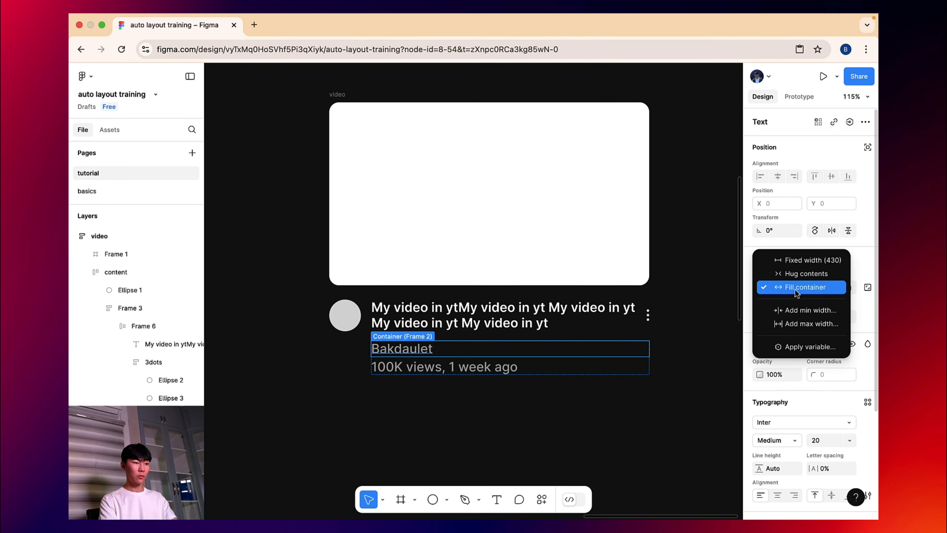
left_click(794, 290)
key("Escape")
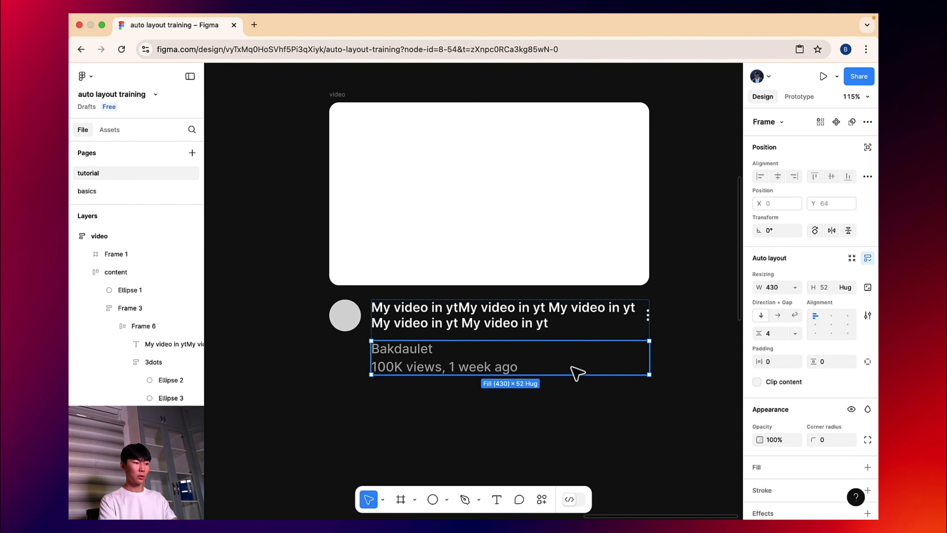
left_click(515, 368)
left_click(793, 290)
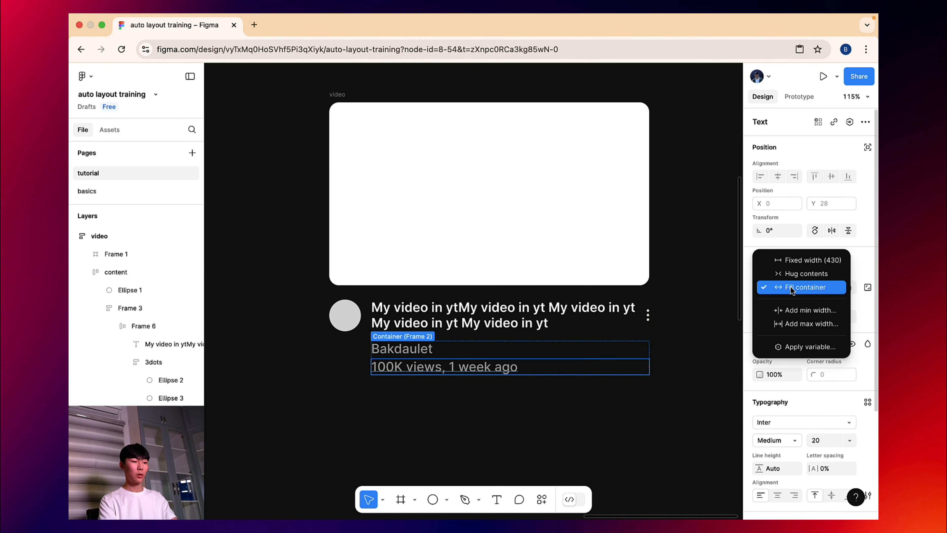
left_click(790, 295)
- Check the horizontal gap between the avatar and the text block in the content frame
left_click(343, 315)
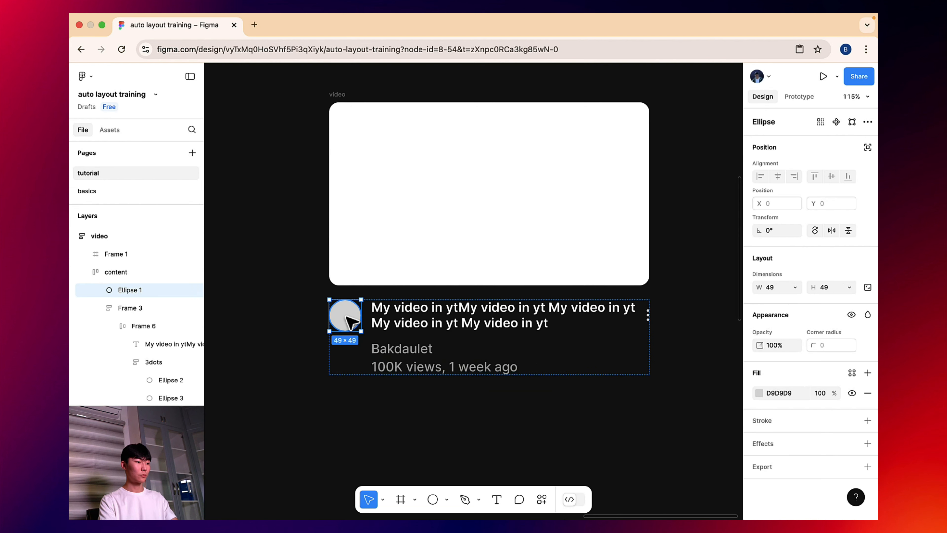
left_click(373, 323)
left_click(360, 338)
left_click(363, 332)
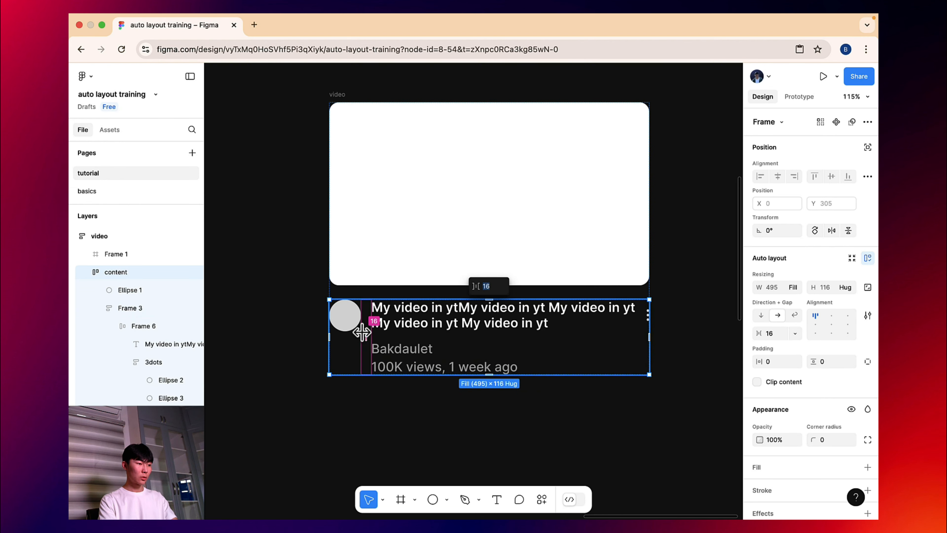
left_click(668, 308)
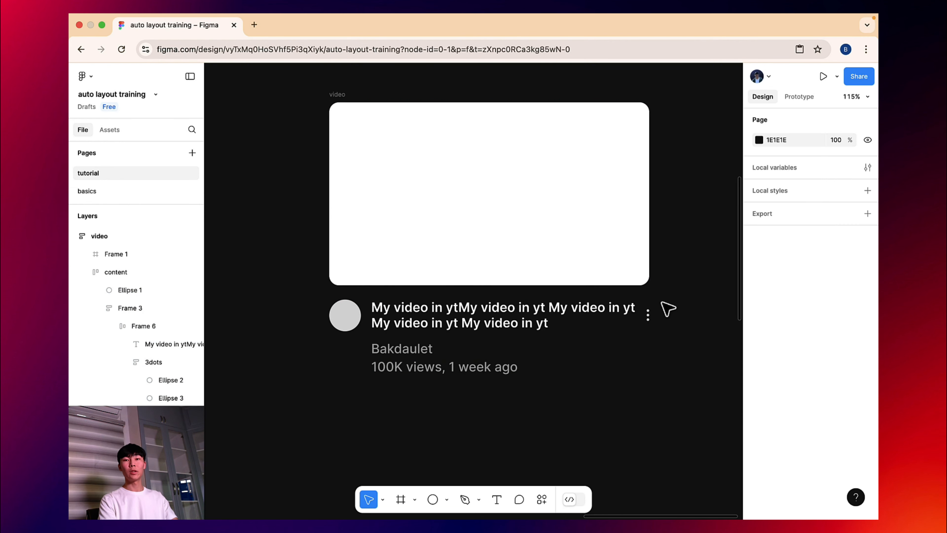
- Set the video frame's vertical gap between the thumbnail and the content row to 20
left_click(541, 277)
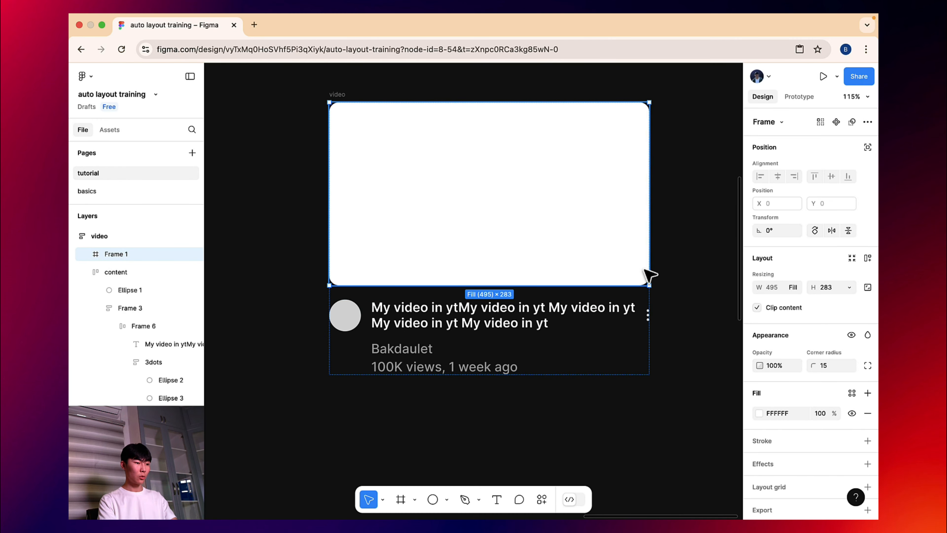
left_click(617, 297)
left_click(514, 296)
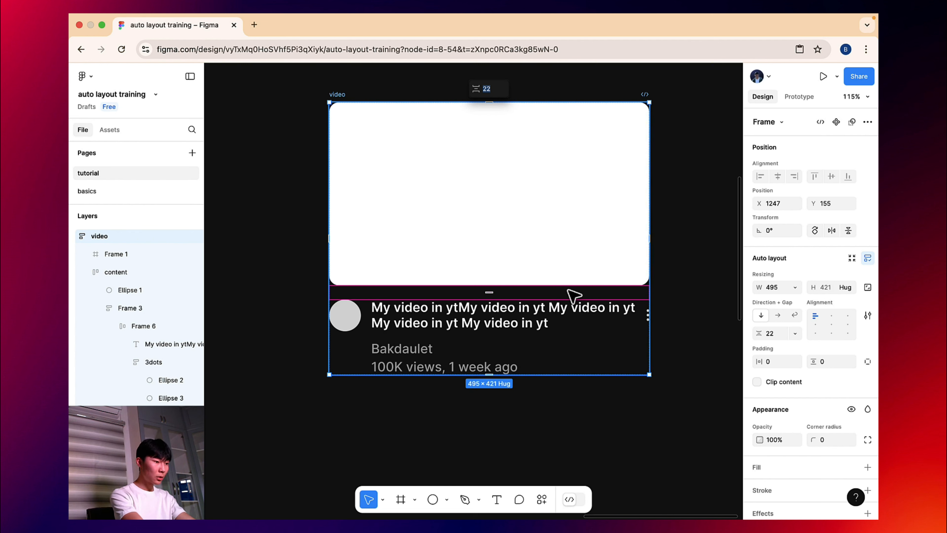
key("Return")
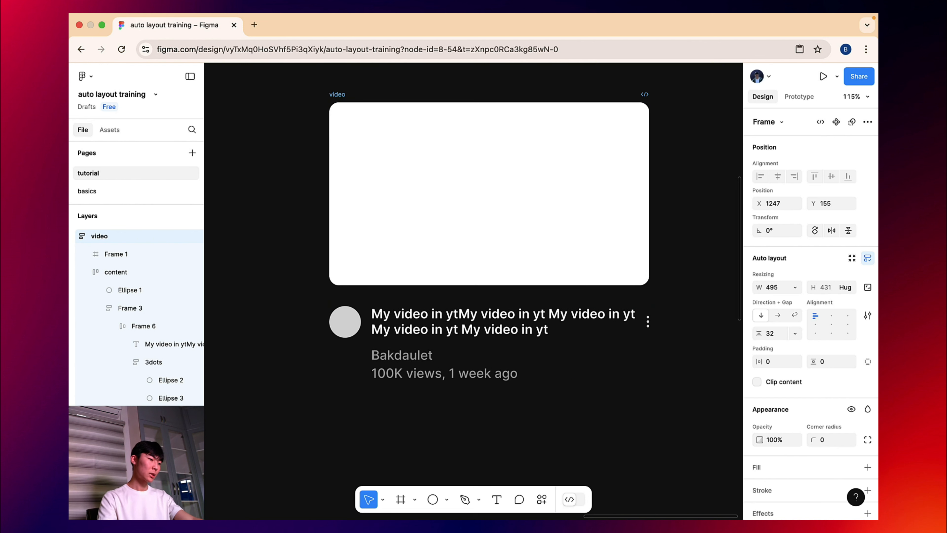
left_click(776, 333)
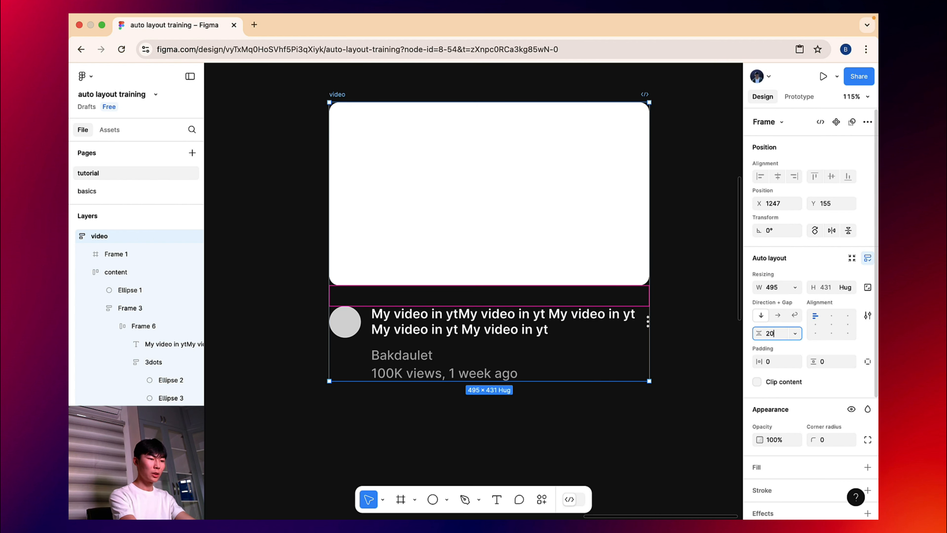
key("Return")
left_click(706, 194)
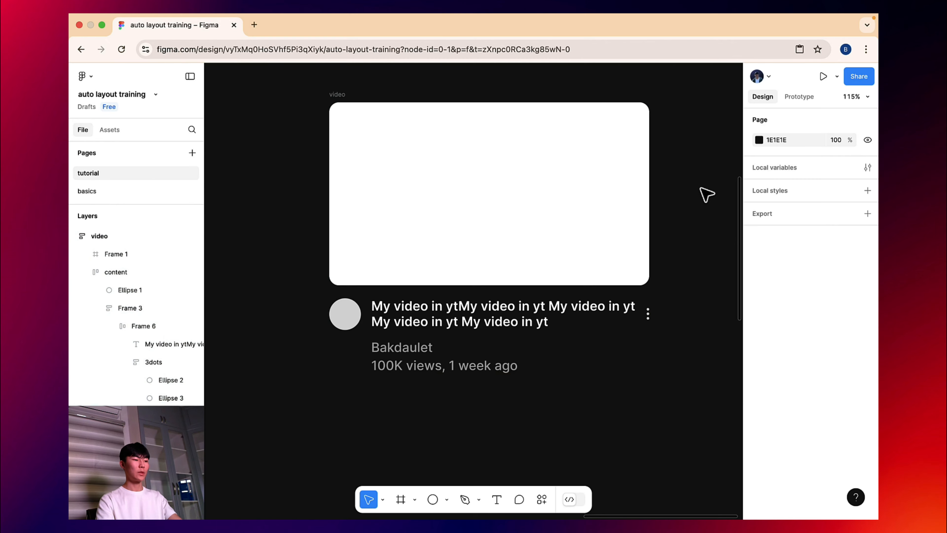
- Examine the duration badge on the Figma vs Framer thumbnail in the reference screenshot
scroll(704, 190, "down", 5)
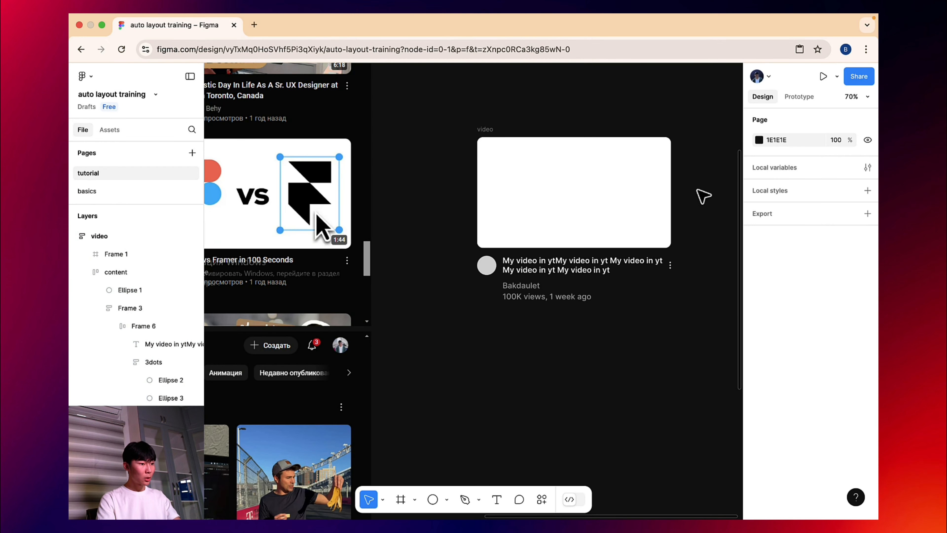
left_click_drag(697, 192, 743, 186)
left_click_drag(511, 206, 610, 206)
scroll(487, 221, "up", 5)
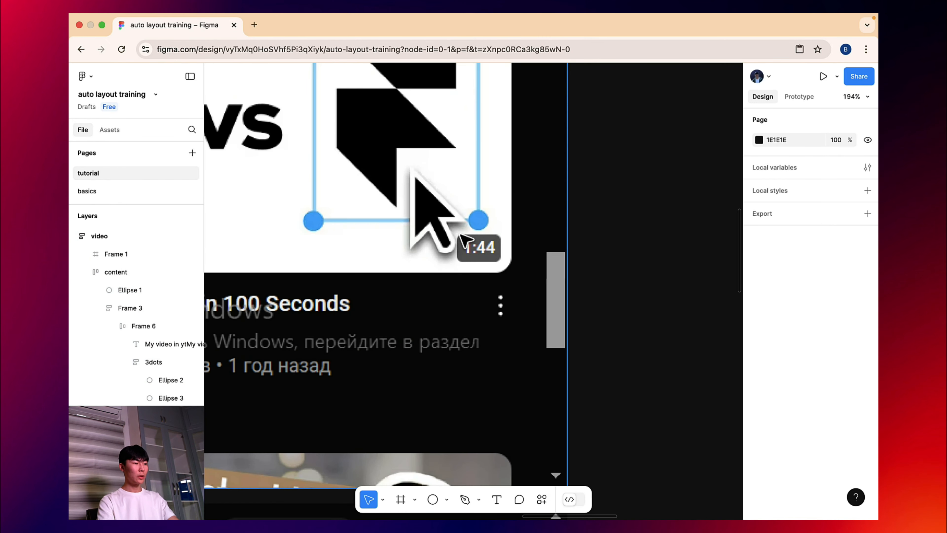
right_click(445, 233)
left_click(474, 244)
scroll(619, 262, "down", 6)
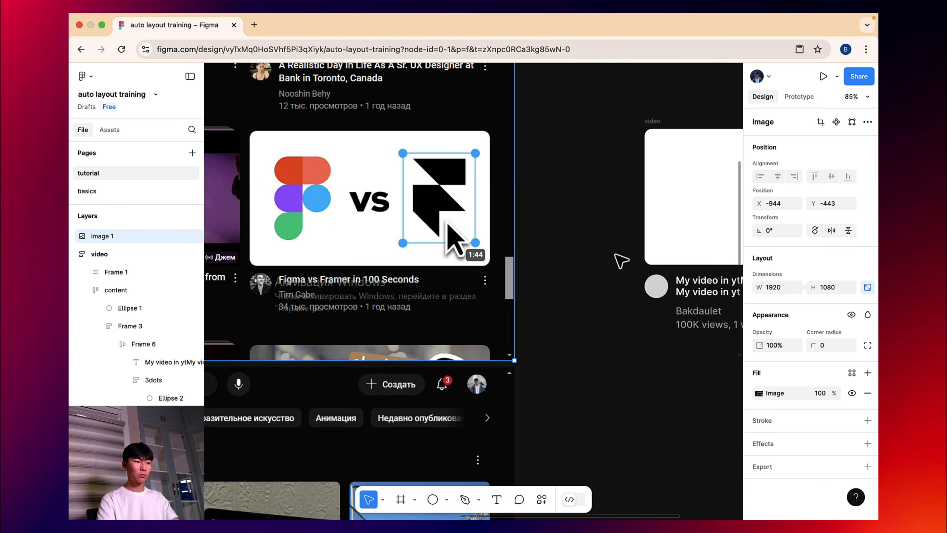
scroll(693, 220, "left", 6)
scroll(424, 240, "up", 3)
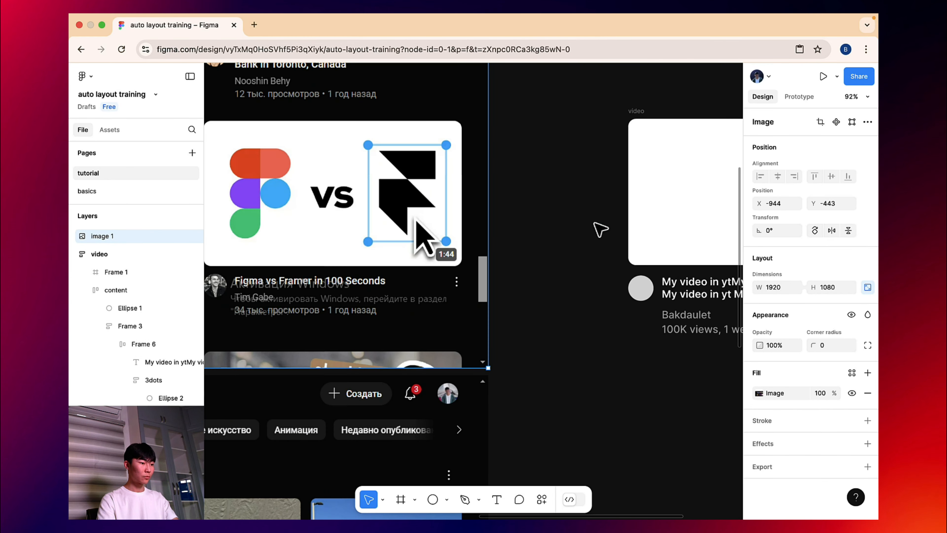
- Add a text layer reading "6:00" on the empty canvas between the reference screenshot and the video card
left_click(598, 228)
left_click(496, 499)
left_click(530, 281)
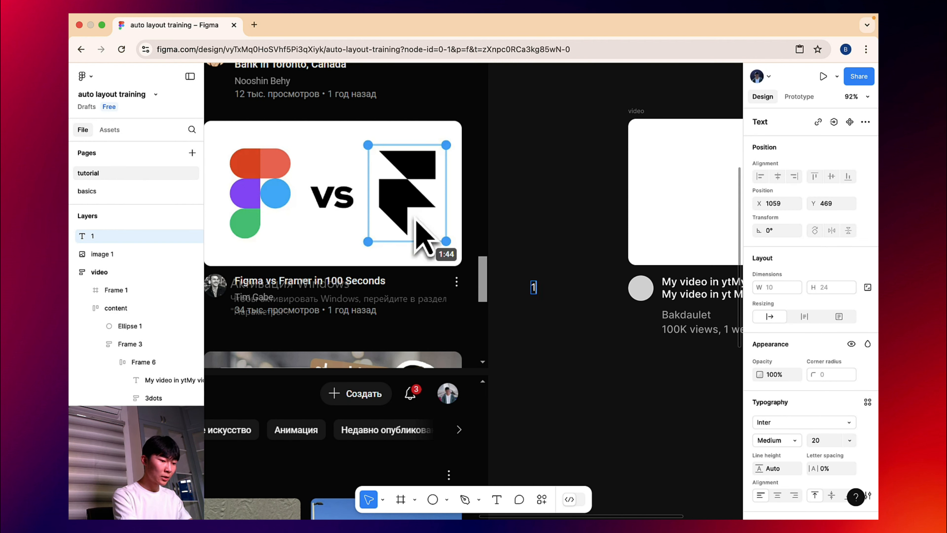
key("BackSpace")
key("BackSpace")
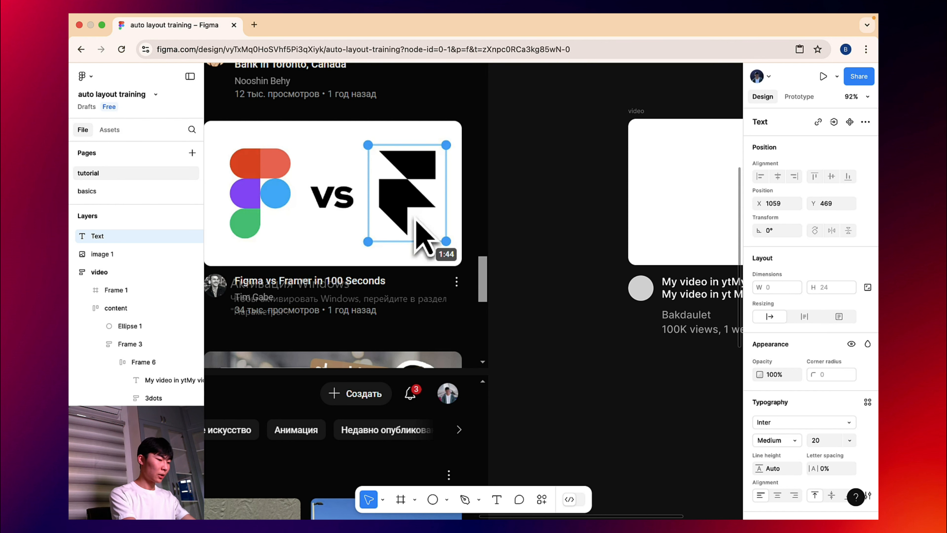
type("6")
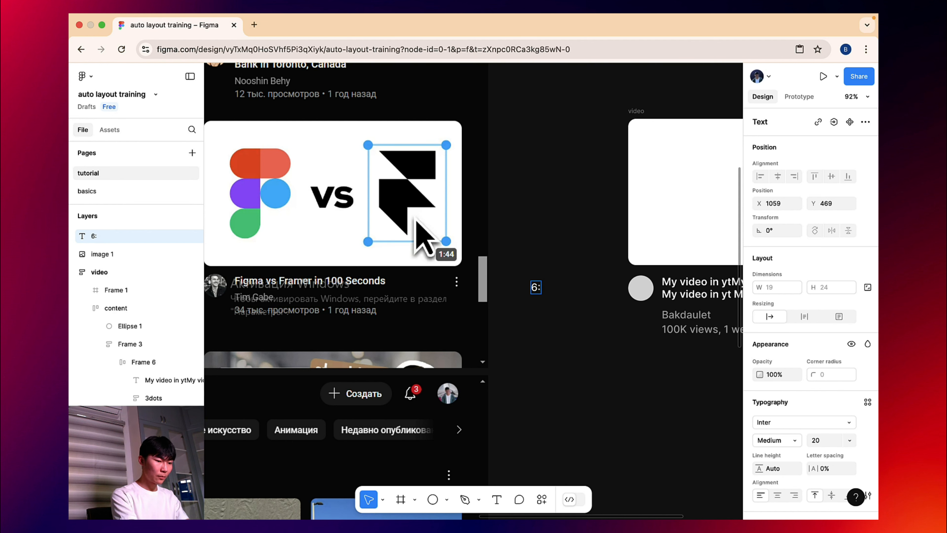
type(":00")
key("Escape")
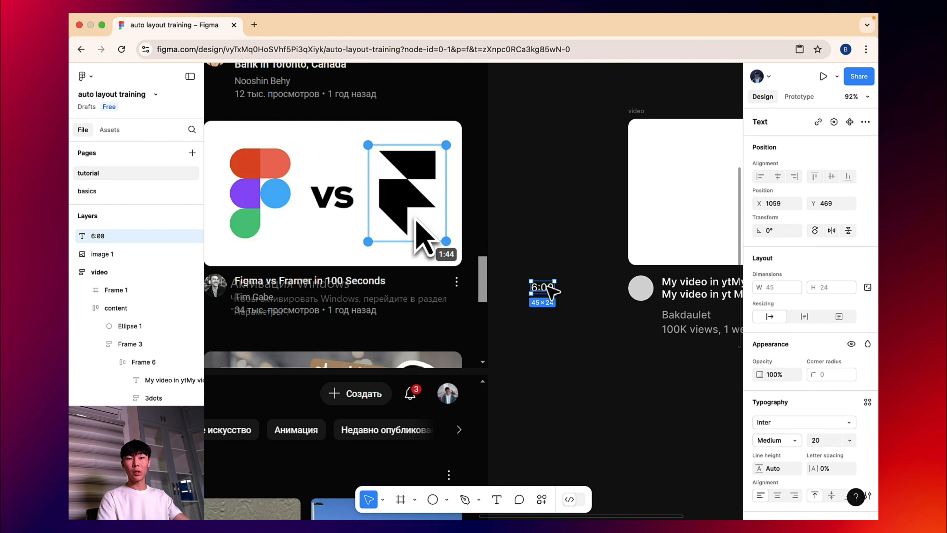
- Wrap the 6:00 text in an auto layout frame and give the frame a black 000000 fill
key("shift+a")
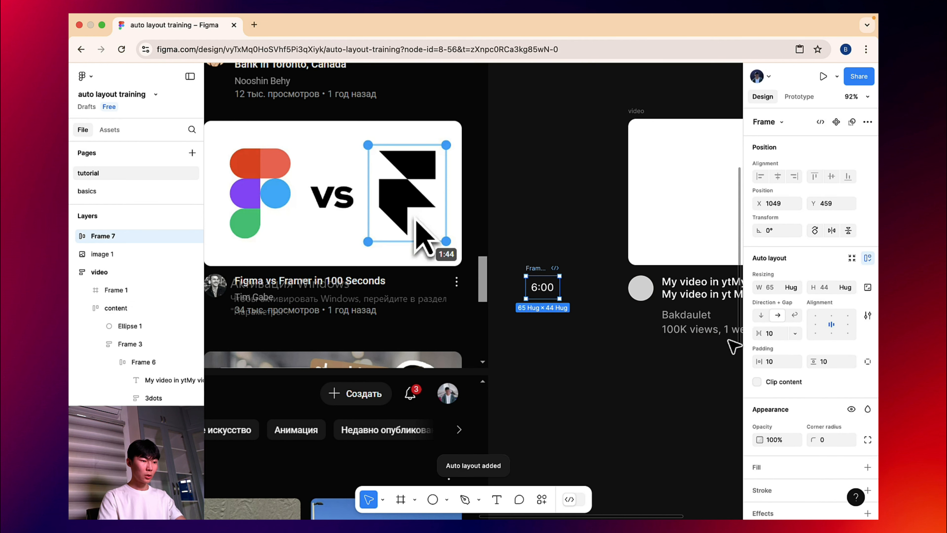
left_click(867, 467)
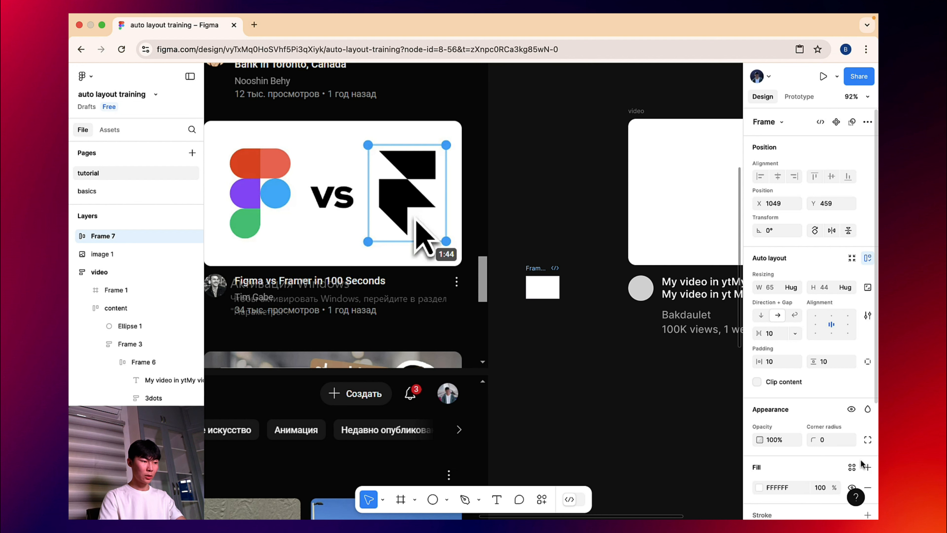
left_click(759, 487)
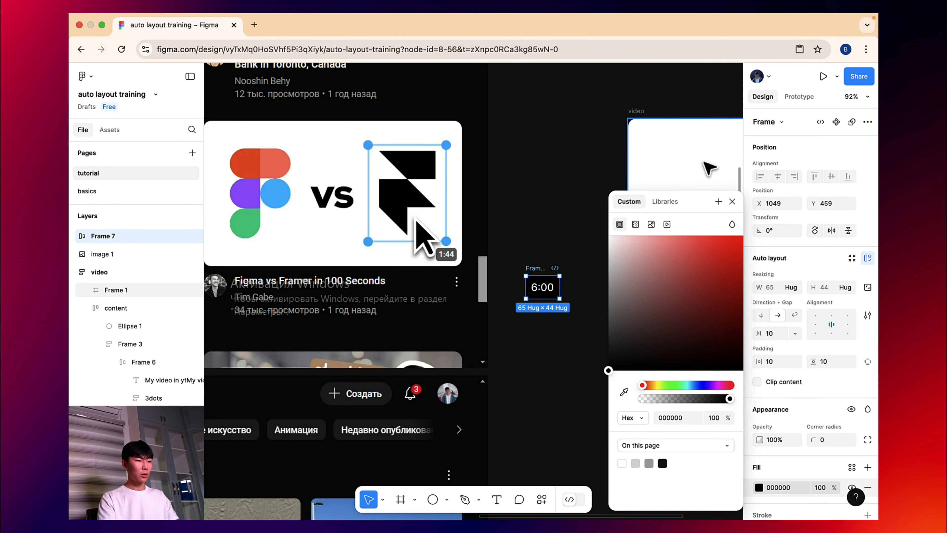
left_click_drag(687, 209, 407, 209)
left_click(452, 202)
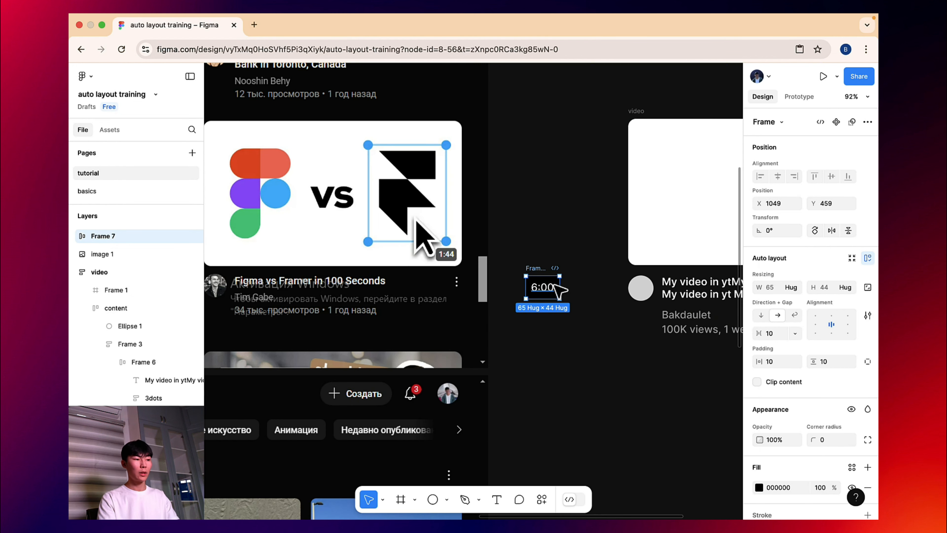
- Set the corner radius of the 6:00 duration badge frame to 8
scroll(731, 415, "up", 4)
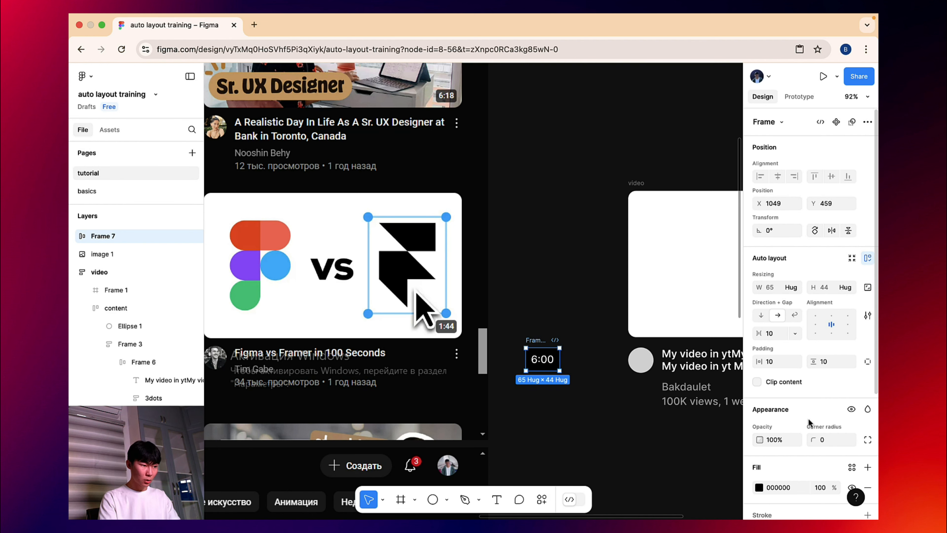
left_click(581, 351)
left_click(541, 340)
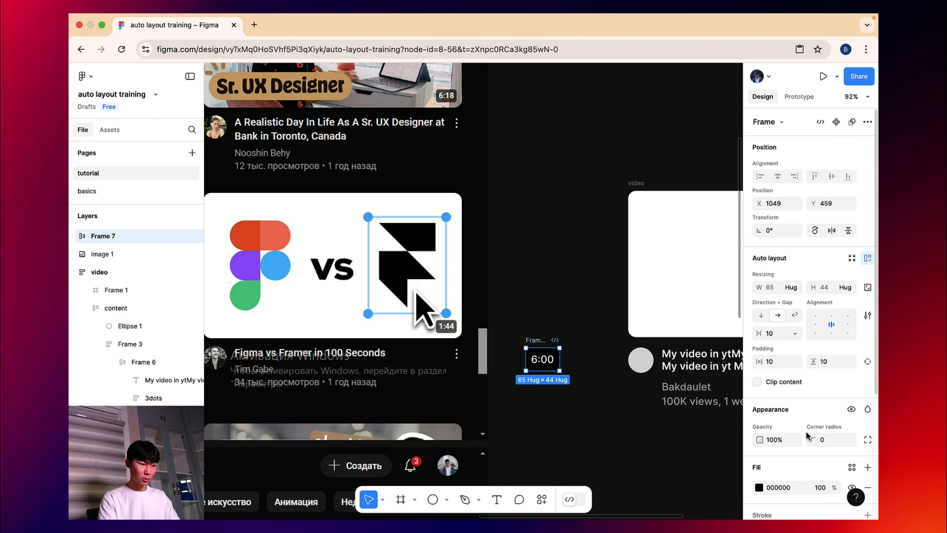
key("shift+2")
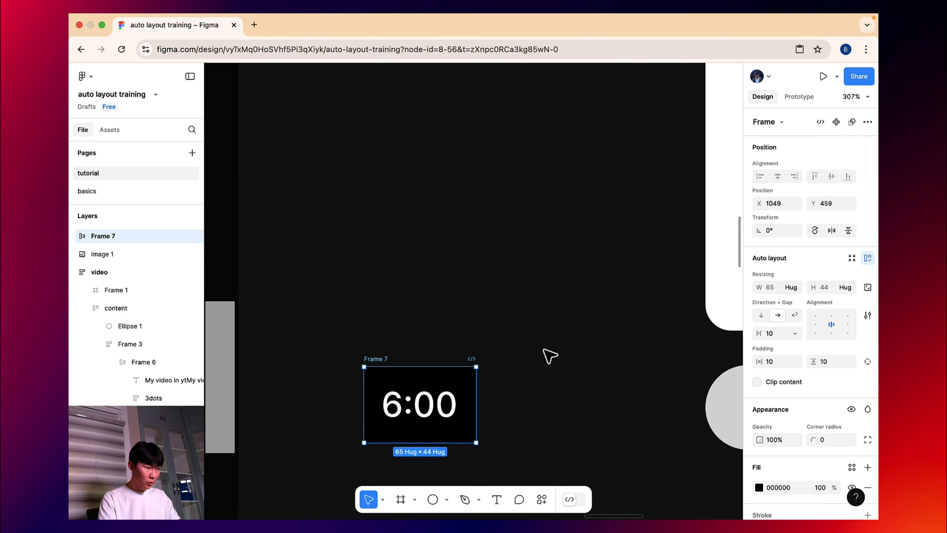
left_click(446, 239)
left_click(434, 271)
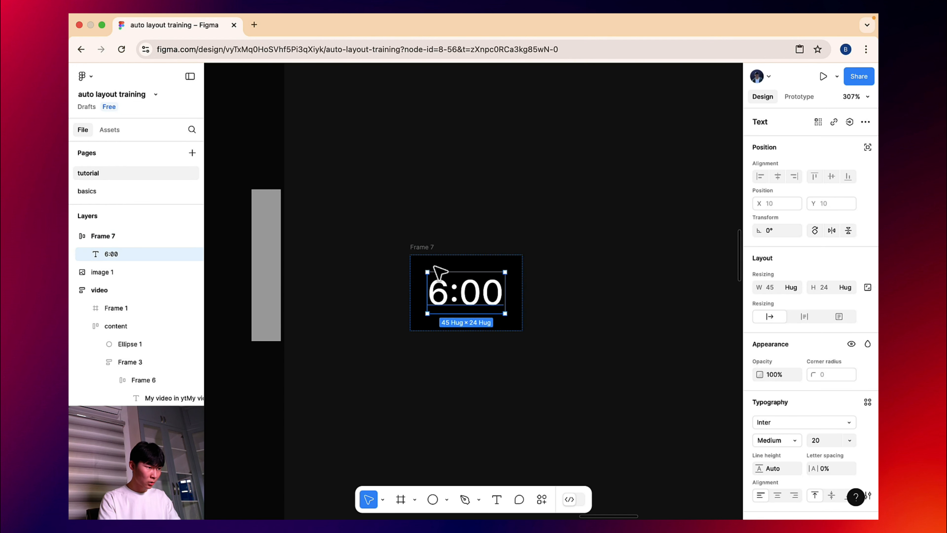
left_click(426, 247)
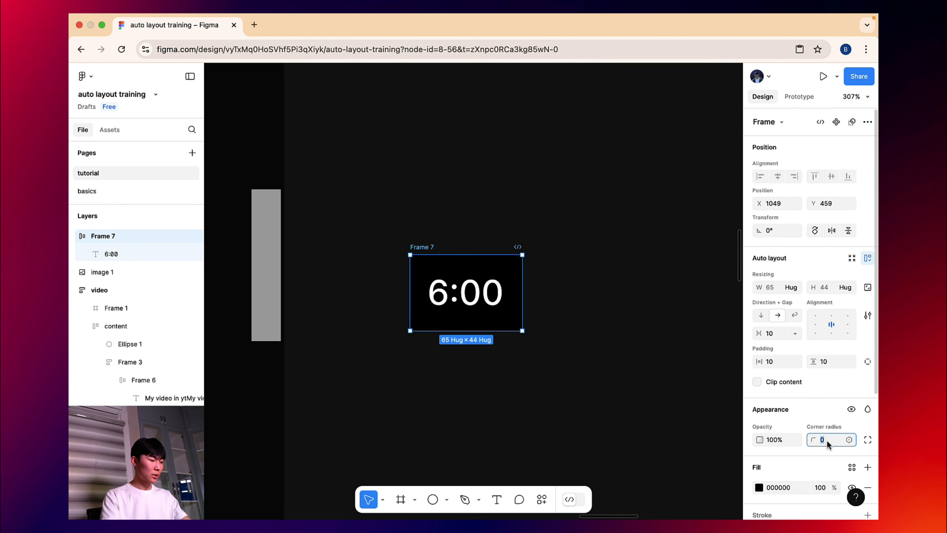
type("20")
key("Return")
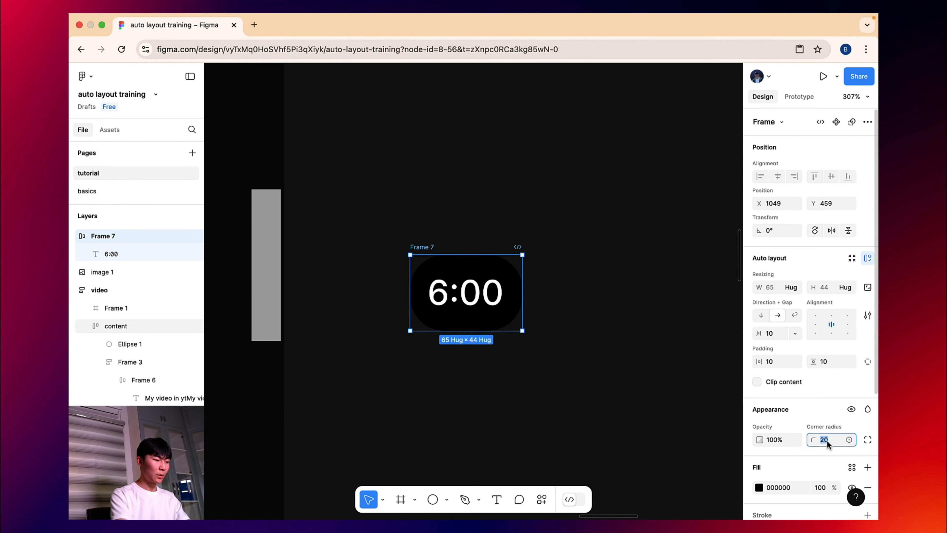
type("8")
key("Return")
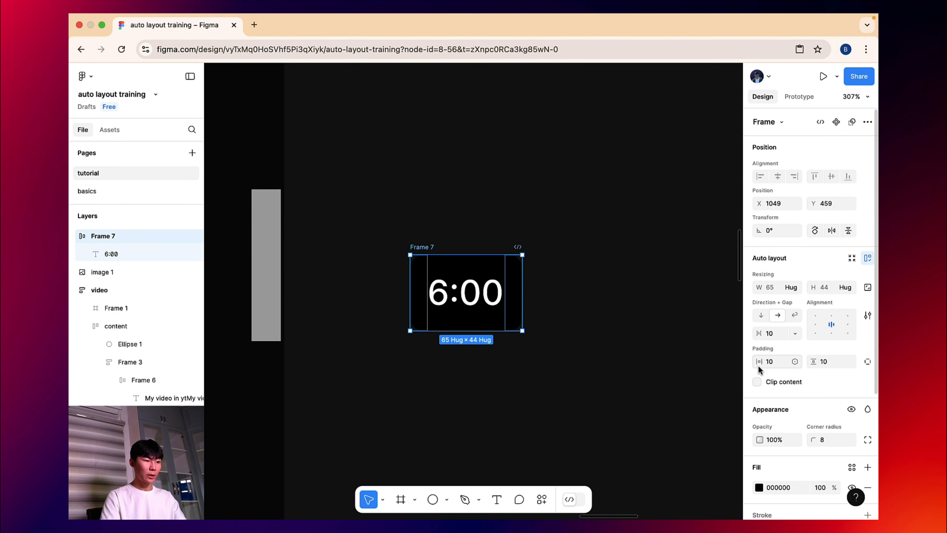
- Set the duration badge's horizontal and vertical padding to 4 each
left_click(769, 365)
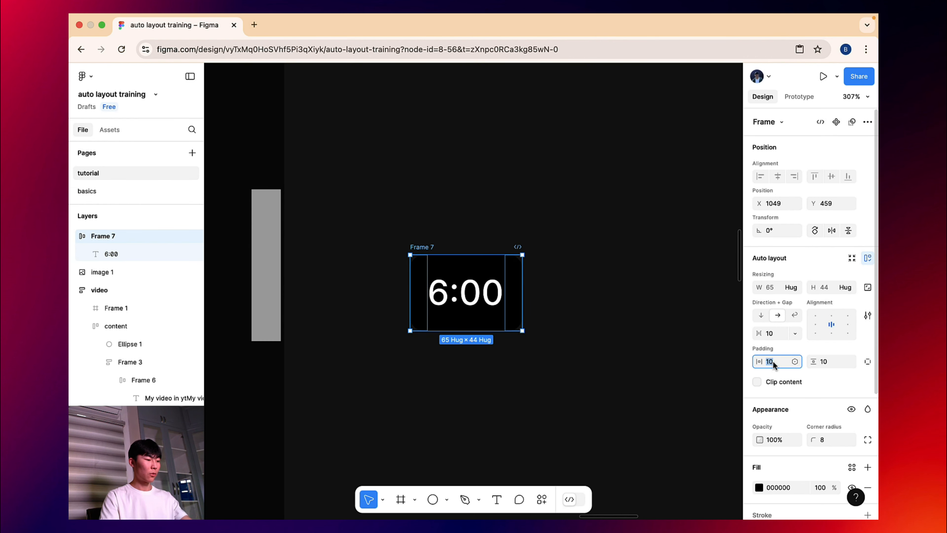
type("4")
key("Tab")
type("4")
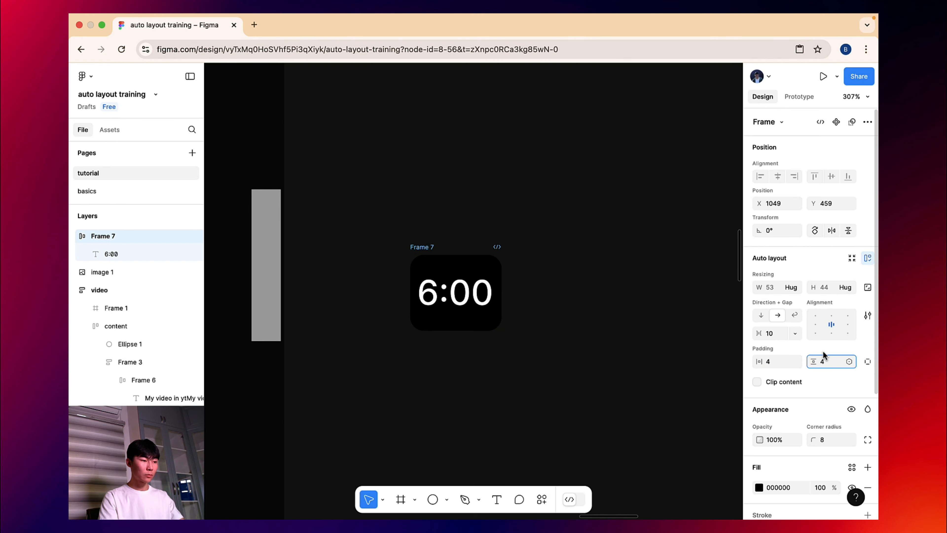
key("Return")
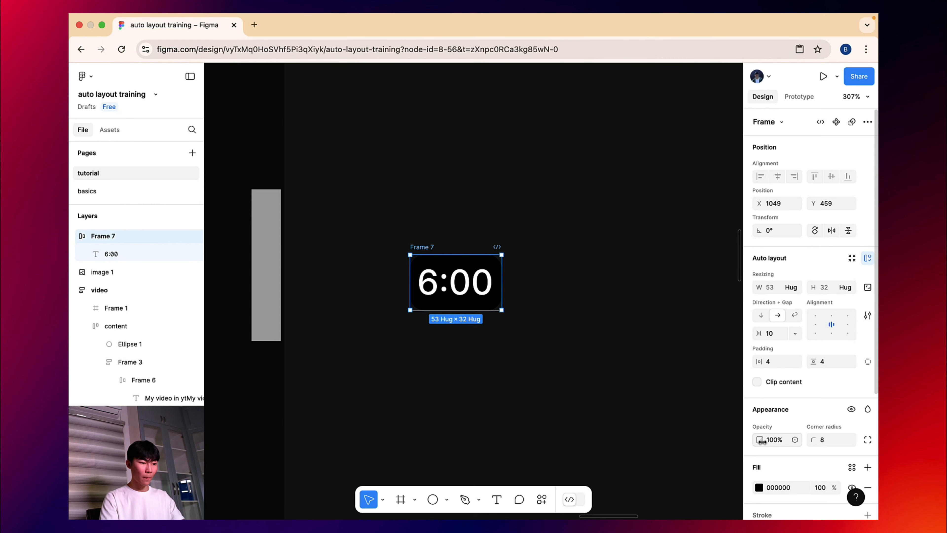
- Lower the opacity of the duration badge's black fill to 67%
left_click_drag(761, 440, 742, 447)
left_click(759, 487)
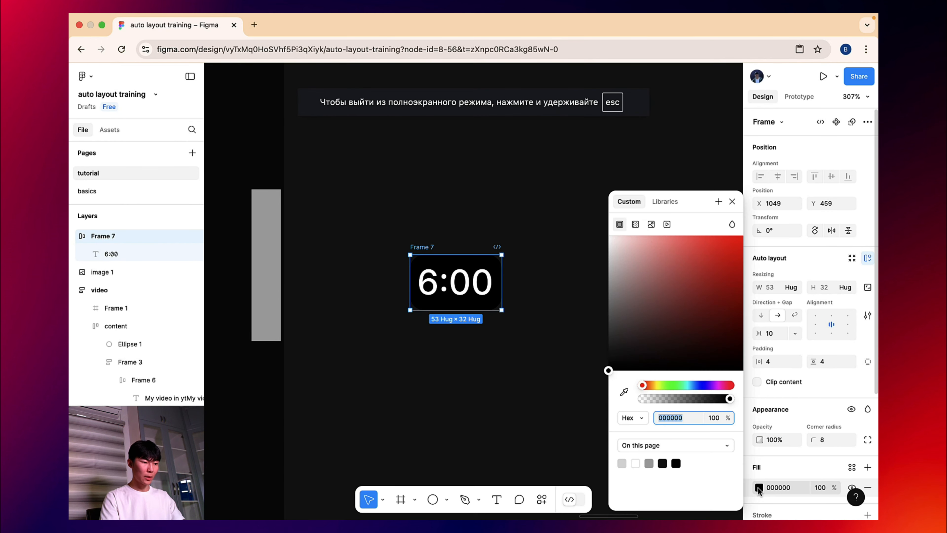
left_click_drag(725, 401, 700, 404)
scroll(546, 286, "down", 10)
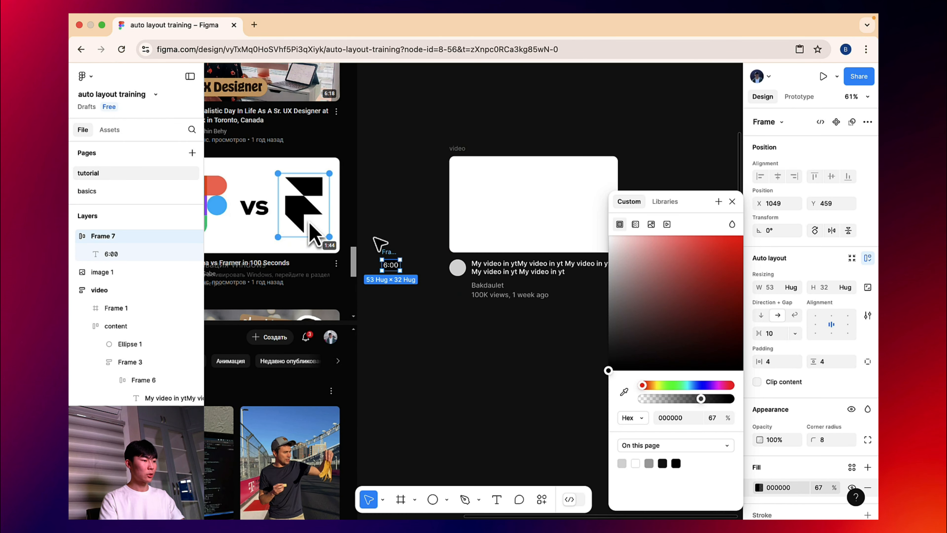
- Place the 6:00 duration badge inside the white thumbnail frame, near its lower-right corner at about X 433, Y 240
left_click_drag(387, 264, 574, 222)
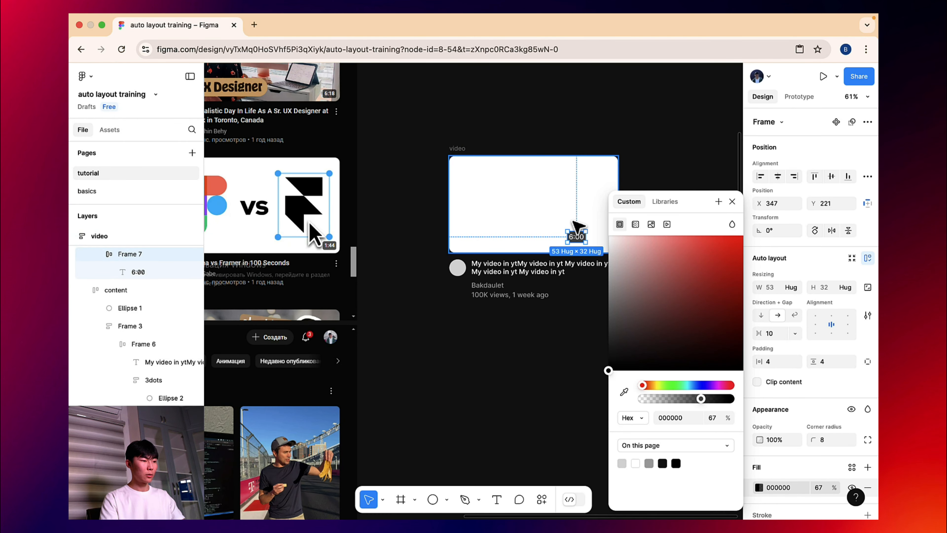
scroll(572, 221, "right", 3)
scroll(480, 219, "up", 5)
left_click(451, 225)
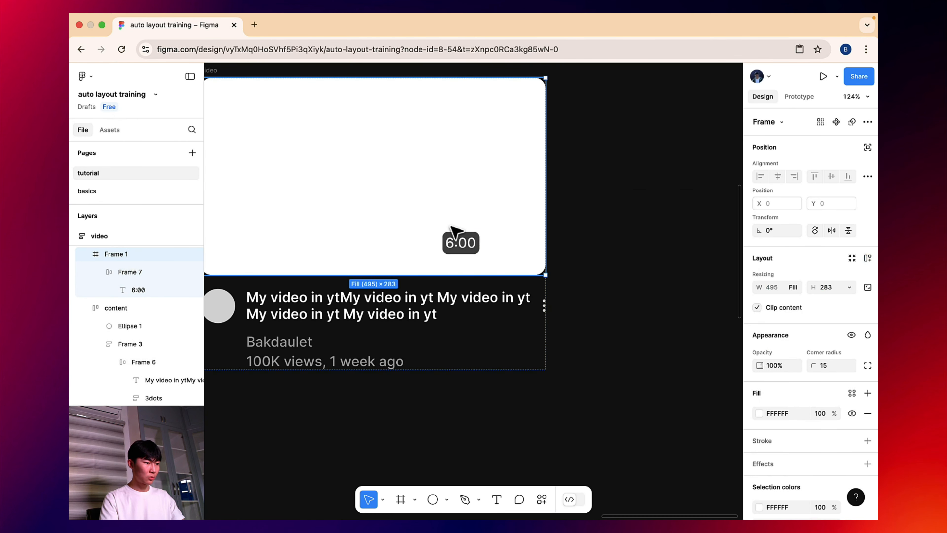
left_click_drag(459, 241, 519, 254)
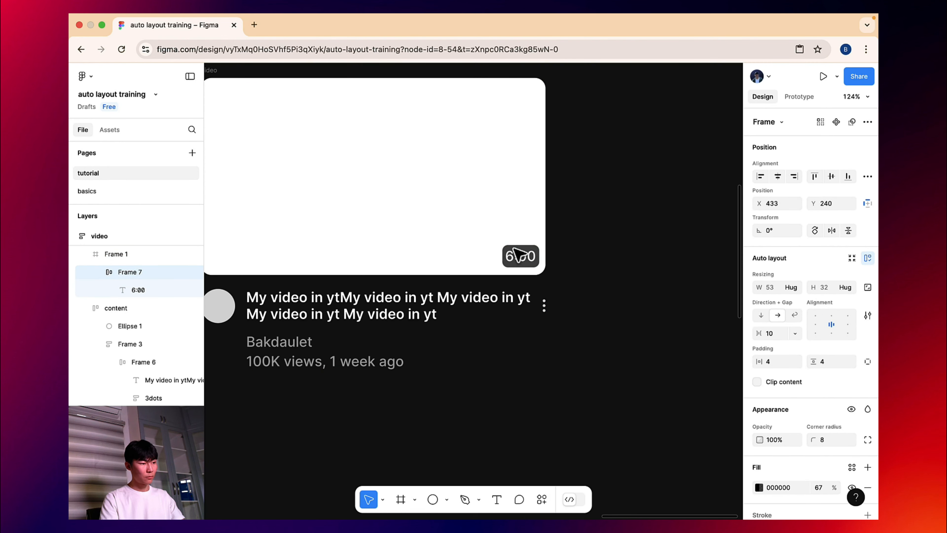
left_click(482, 224)
scroll(482, 224, "down", 5)
left_click(560, 220)
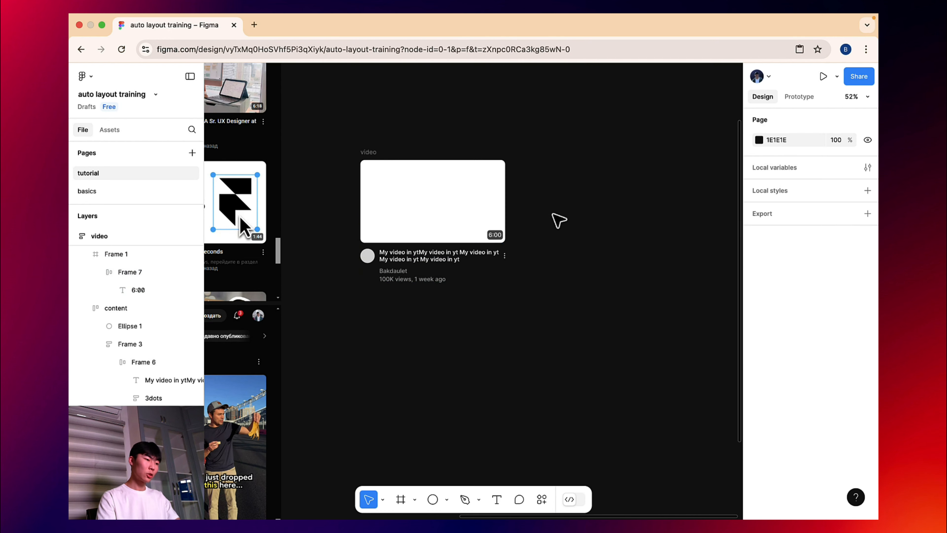
- Move the video card to about X 1276, Y 130 and shift its duration badge to X 434 within the thumbnail
left_click(428, 147)
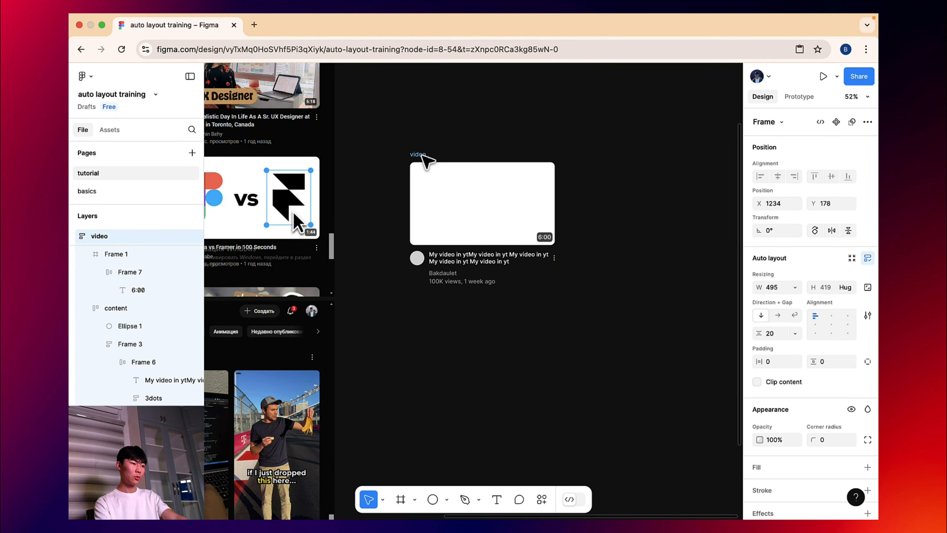
mouse_move(429, 151)
left_mouse_down()
mouse_move(429, 252)
mouse_move(438, 144)
left_mouse_up()
scroll(555, 222, "up", 5)
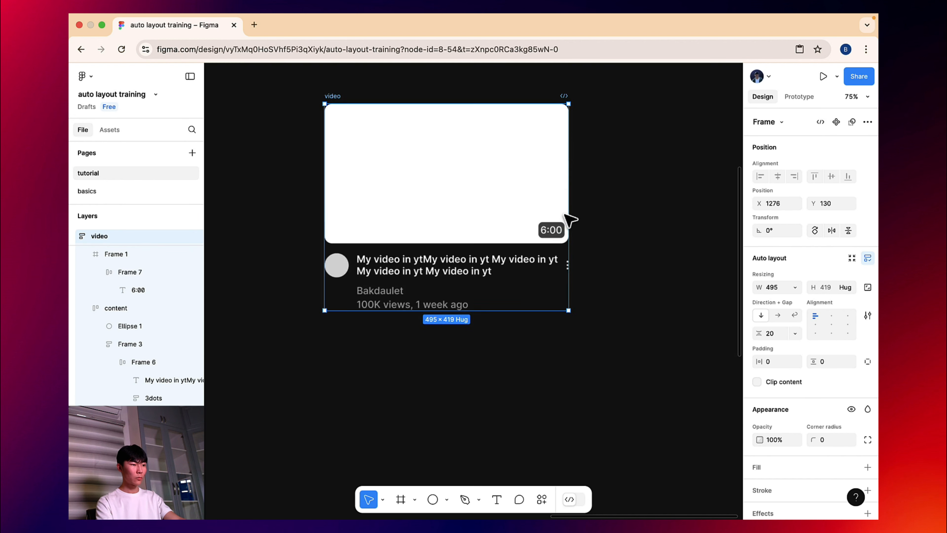
left_click(537, 233)
left_click(540, 237)
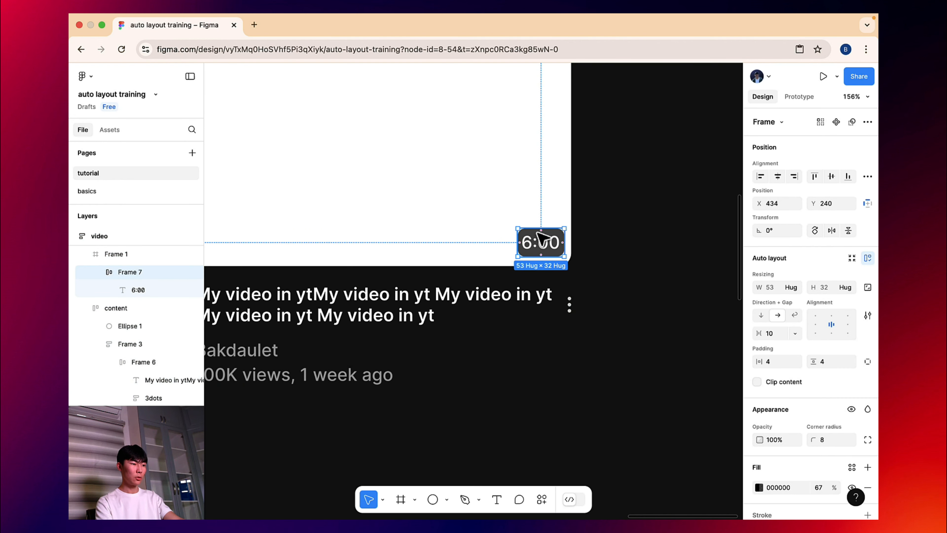
- Examine how the duration badge is nested in the thumbnail frame, comparing both frames' layout settings with the parent video frame
scroll(540, 237, "down", 5)
left_click(301, 96)
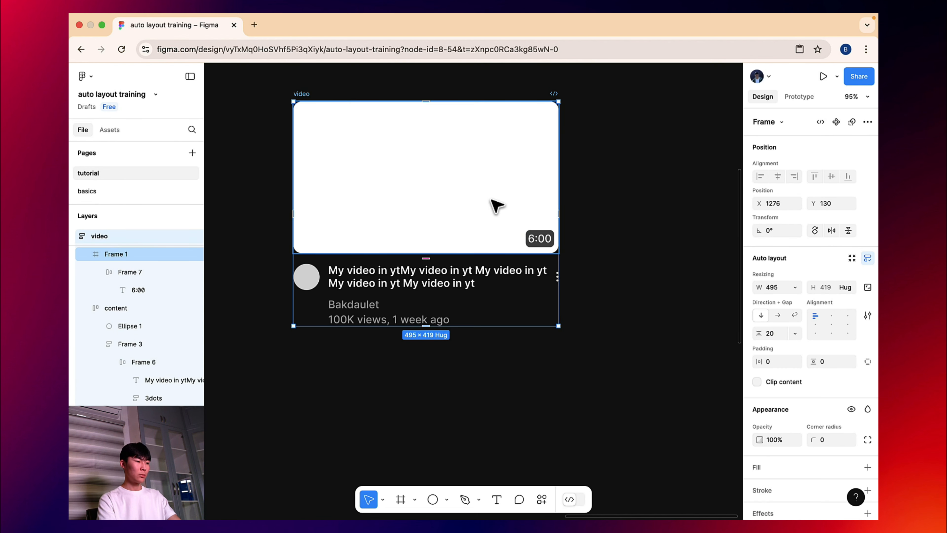
left_click(496, 205)
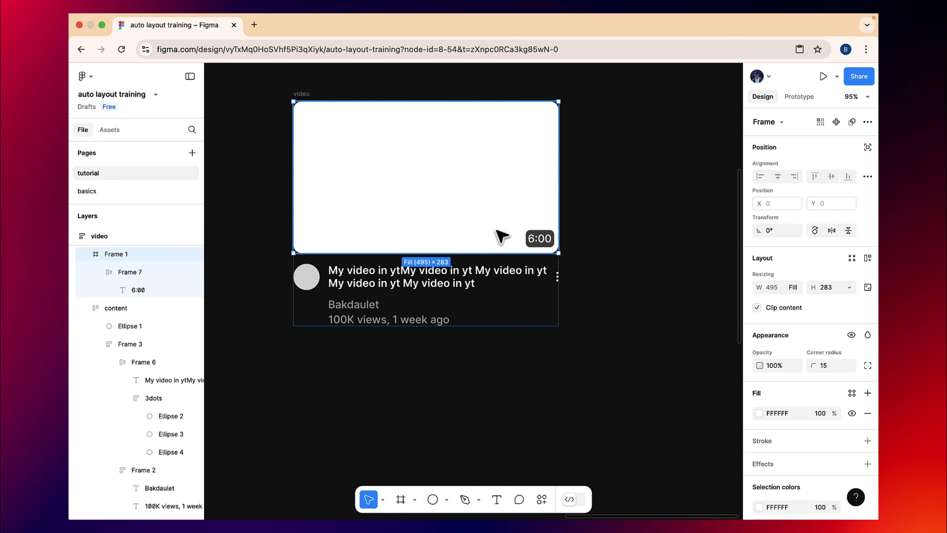
left_click(542, 236)
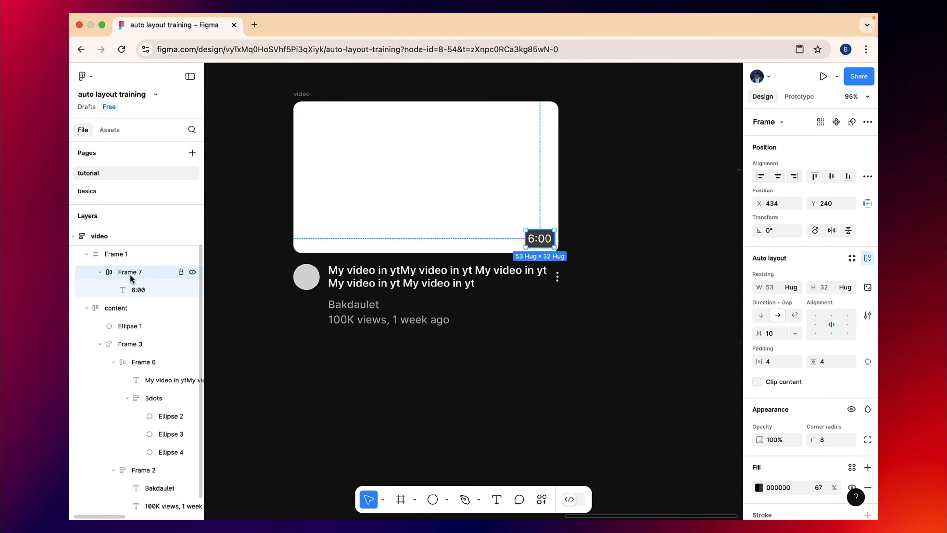
left_click(117, 253)
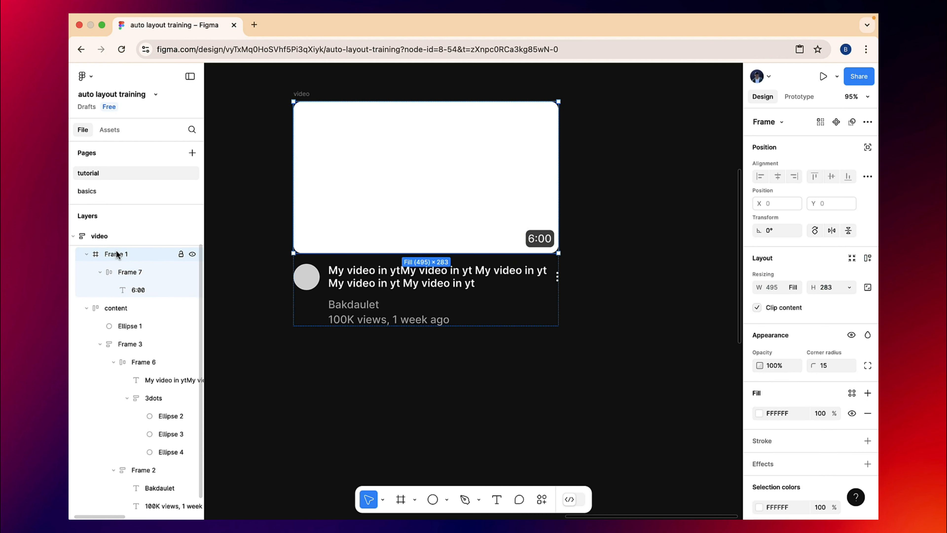
left_click(130, 272)
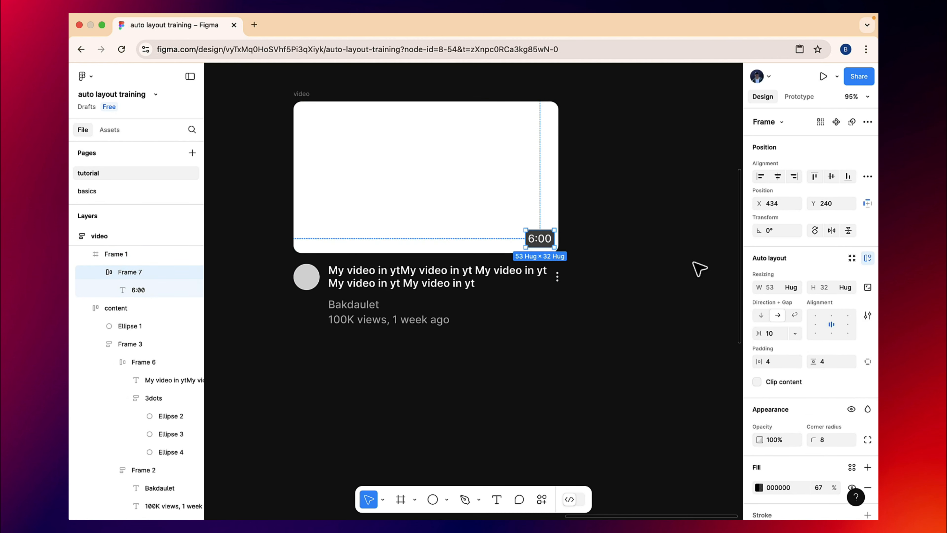
scroll(141, 295, "down", 1)
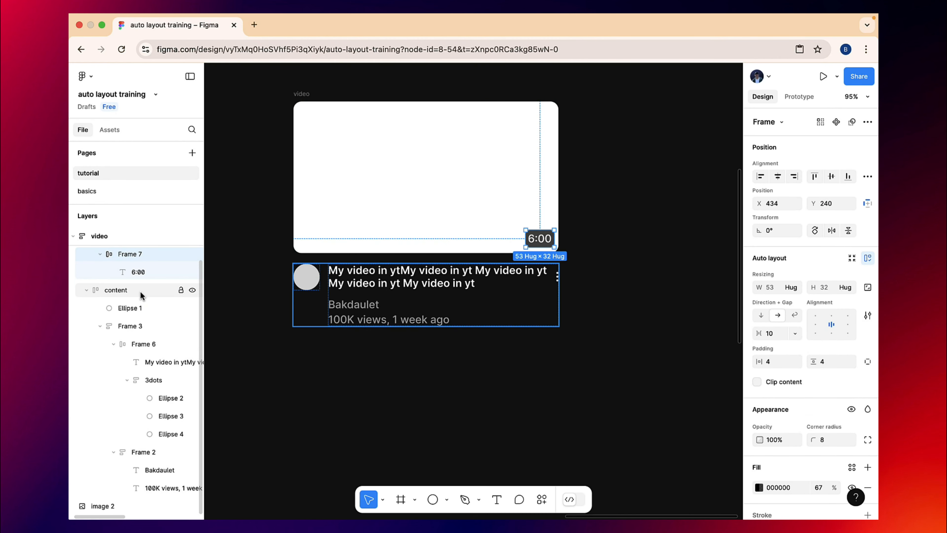
left_click(351, 183)
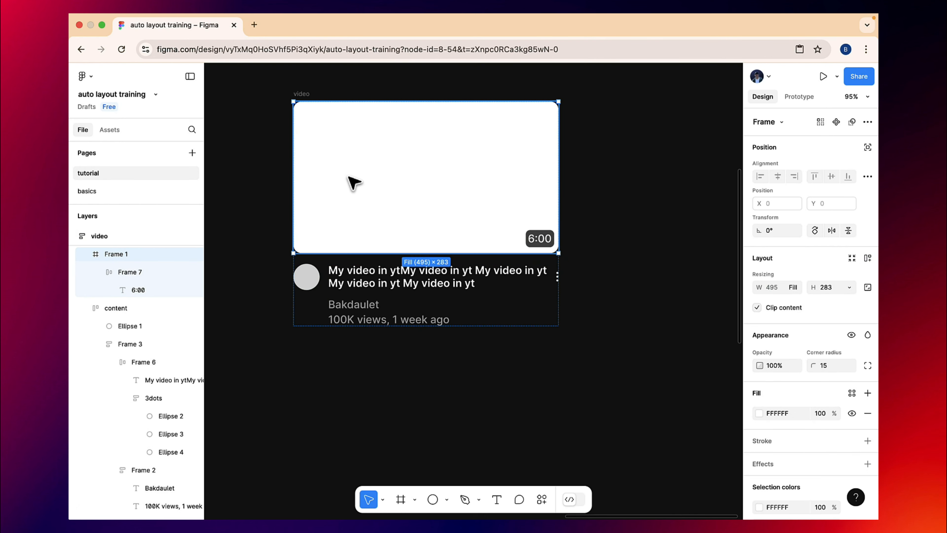
left_click(545, 239)
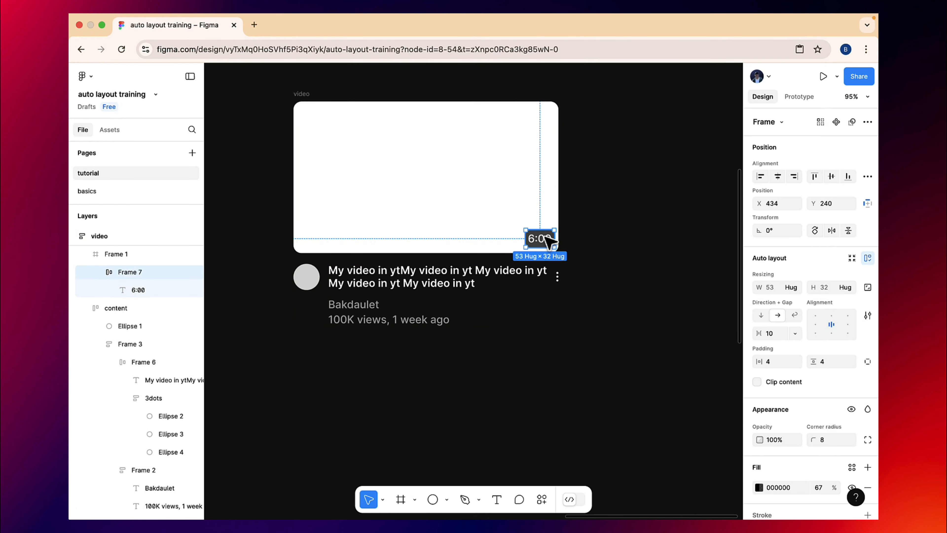
left_click(658, 216)
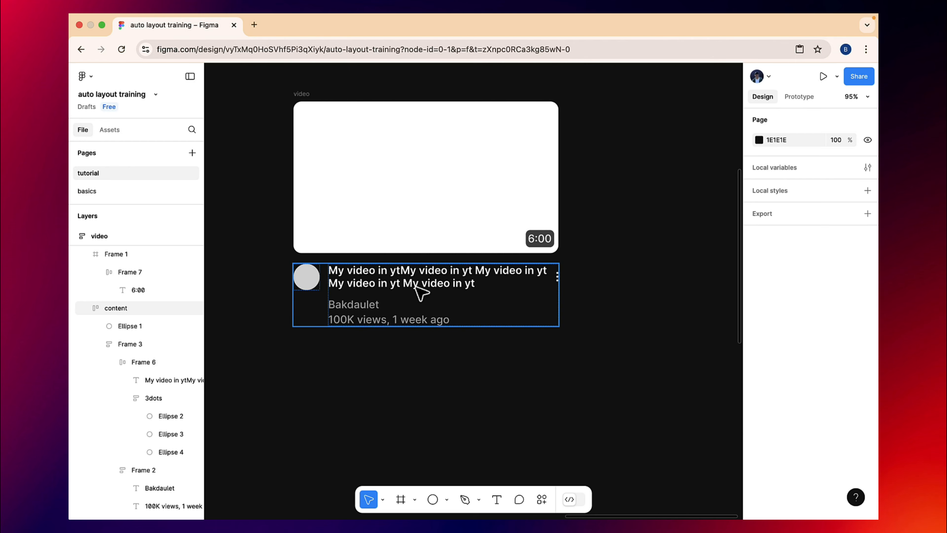